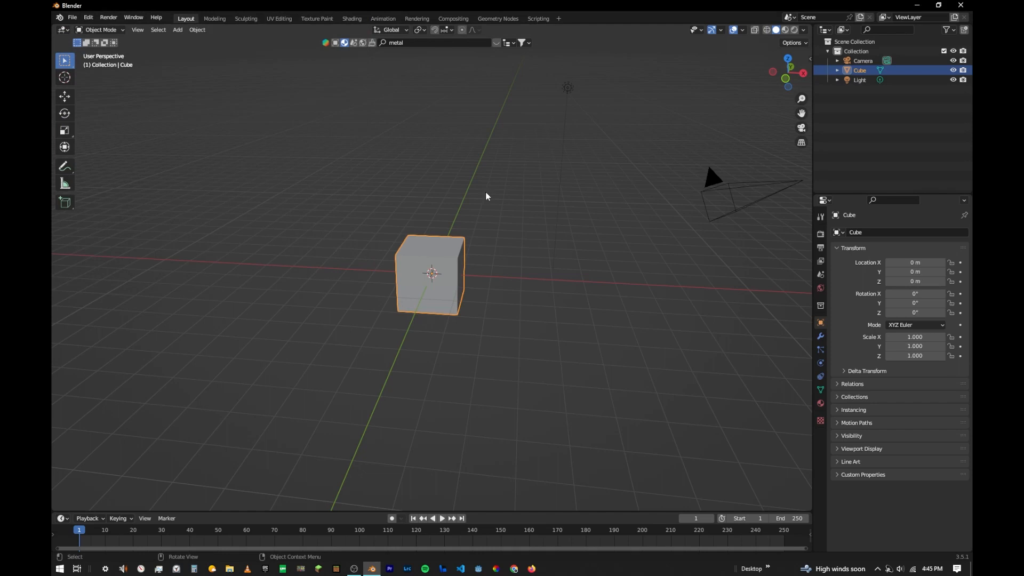
- Enable the BlenderKit Online Asset Library add-on in the preferences and dismiss its welcome message
click(89, 15)
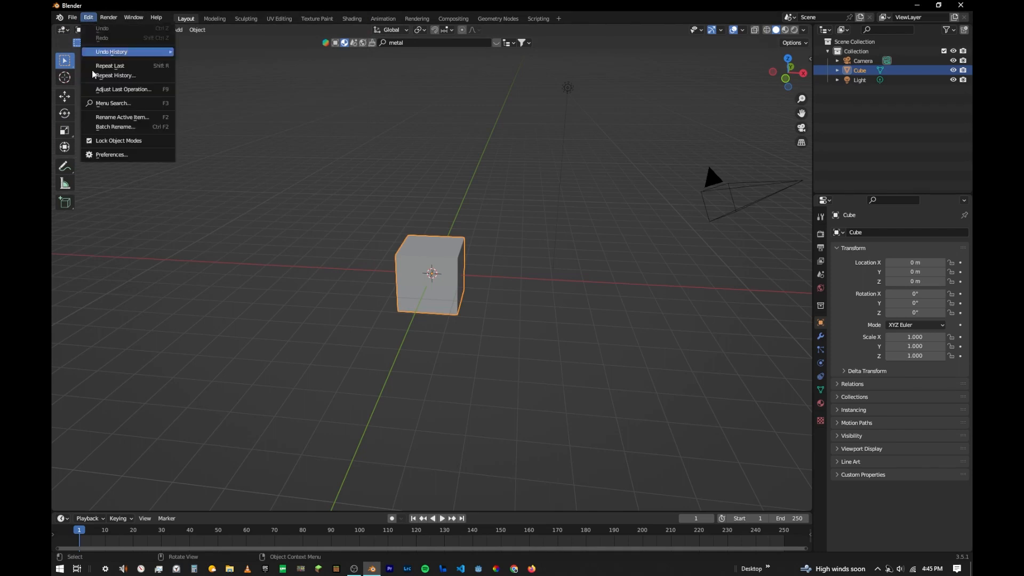
click(122, 149)
click(296, 33)
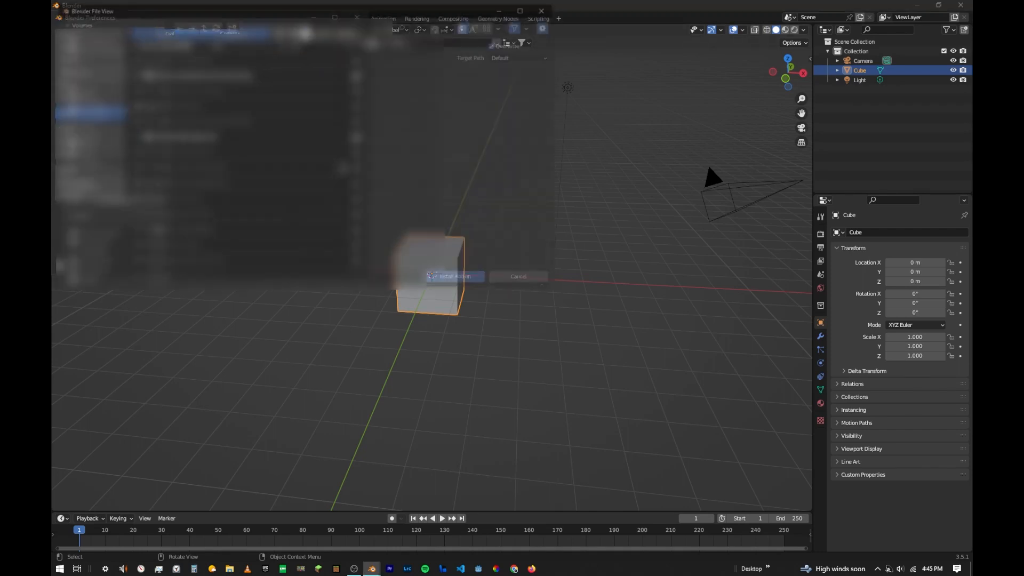
click(548, 6)
click(149, 61)
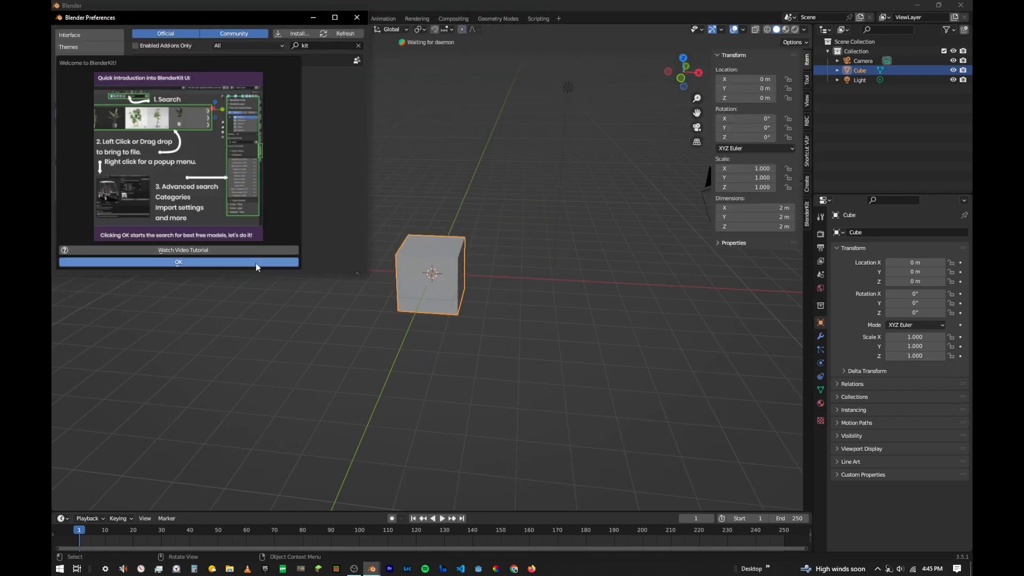
click(250, 261)
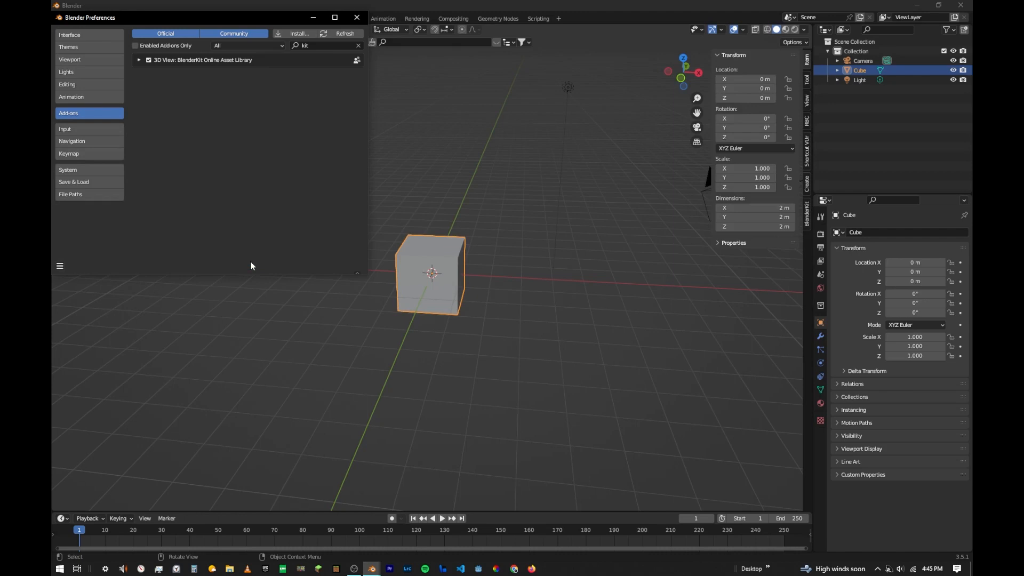
click(357, 18)
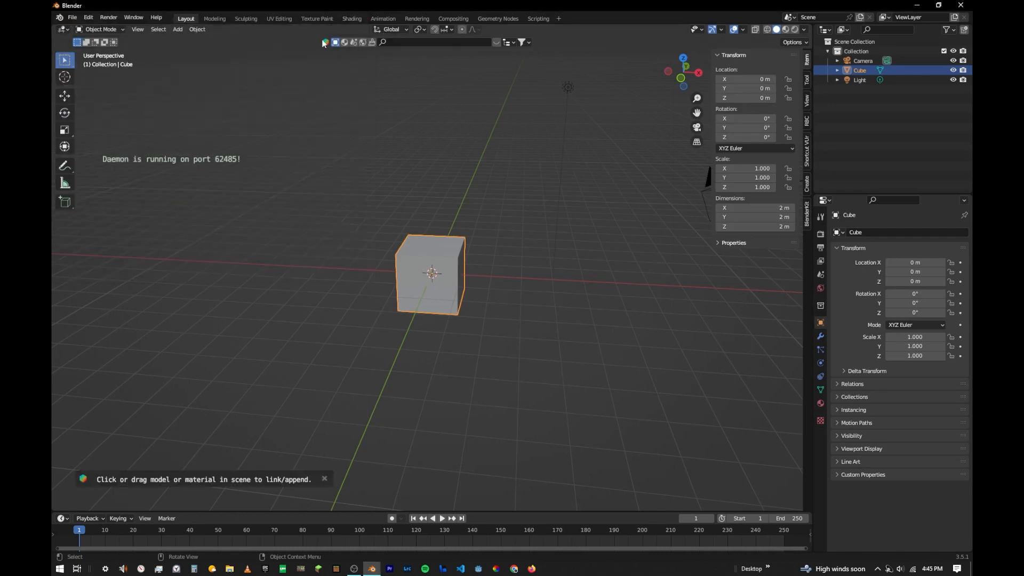
- Move the cube up 1 m along the global Z axis
mouse_move(354, 205)
middle_down()
mouse_move(330, 233)
mouse_move(365, 219)
middle_up()
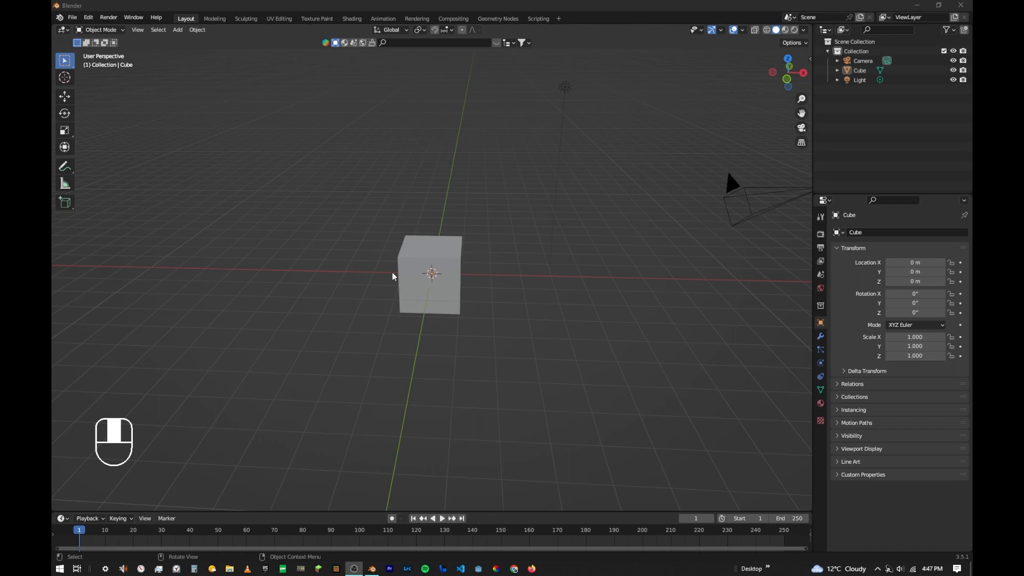
click(426, 261)
key(g)
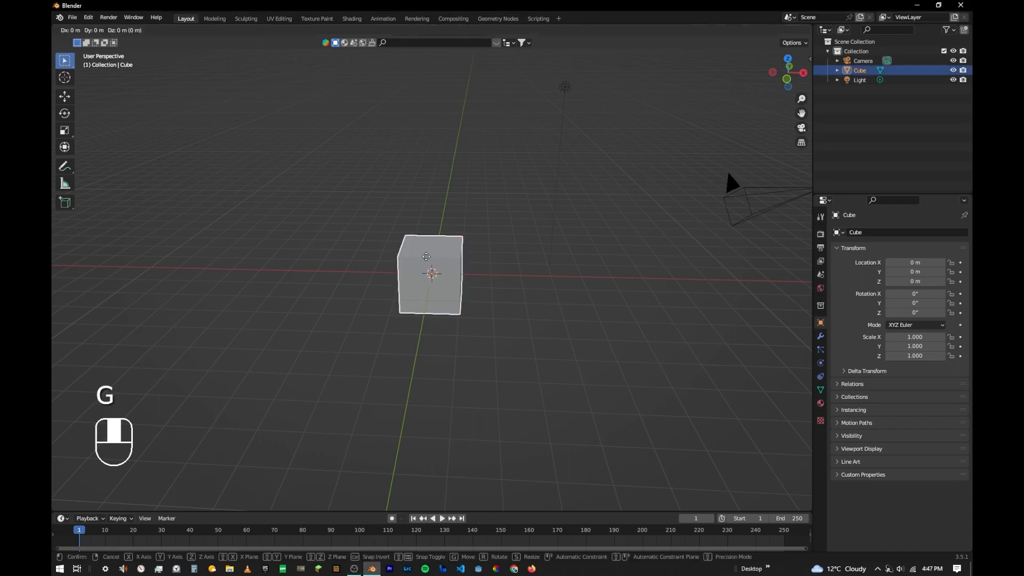
key(z)
key(ctrl)
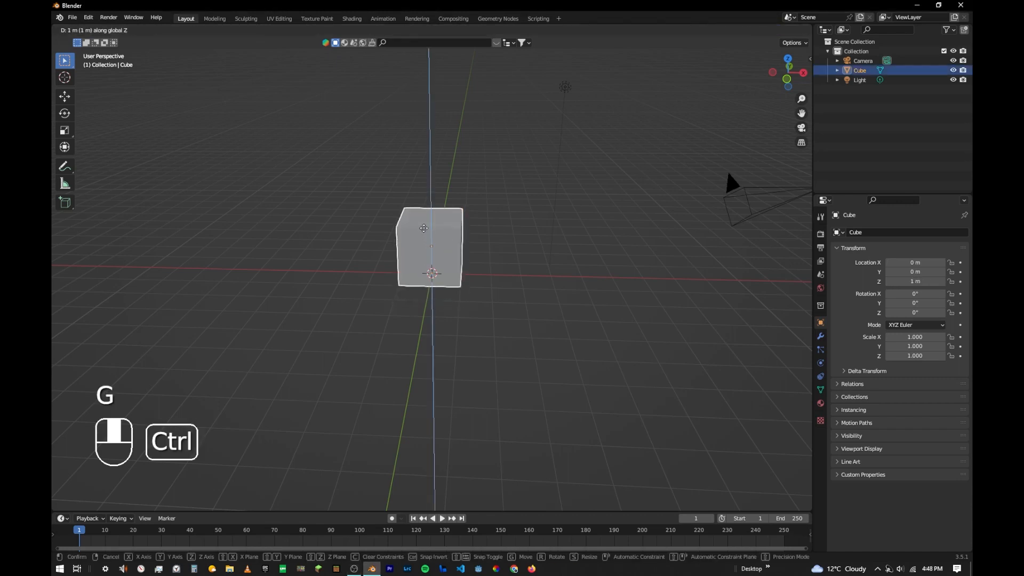
click(424, 227)
- Add a plane at the origin and scale it by 10 as a ground surface
middle_drag(428, 228, 498, 241)
middle_drag(389, 290, 463, 320)
key(shift+a)
mouse_move(395, 289)
click(433, 288)
text(s)
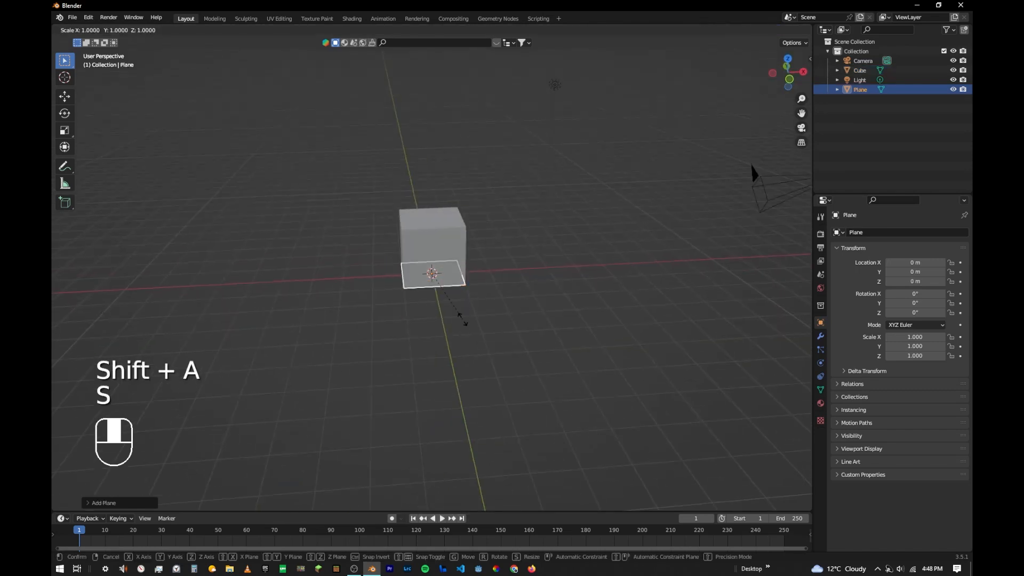
text(10)
key(Return)
- Scale the cube by 2 along the Y axis
click(435, 240)
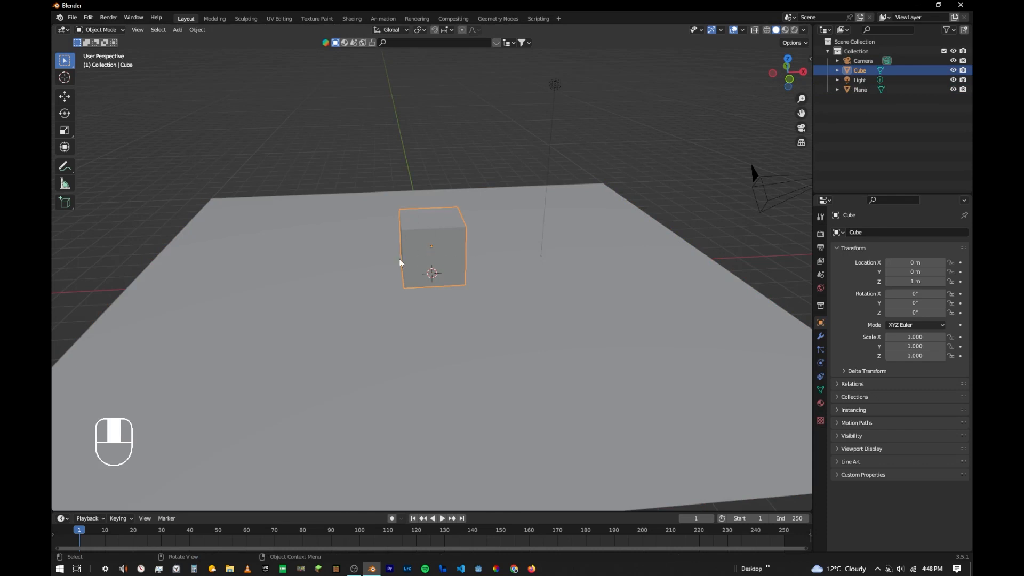
key(s)
text(y)
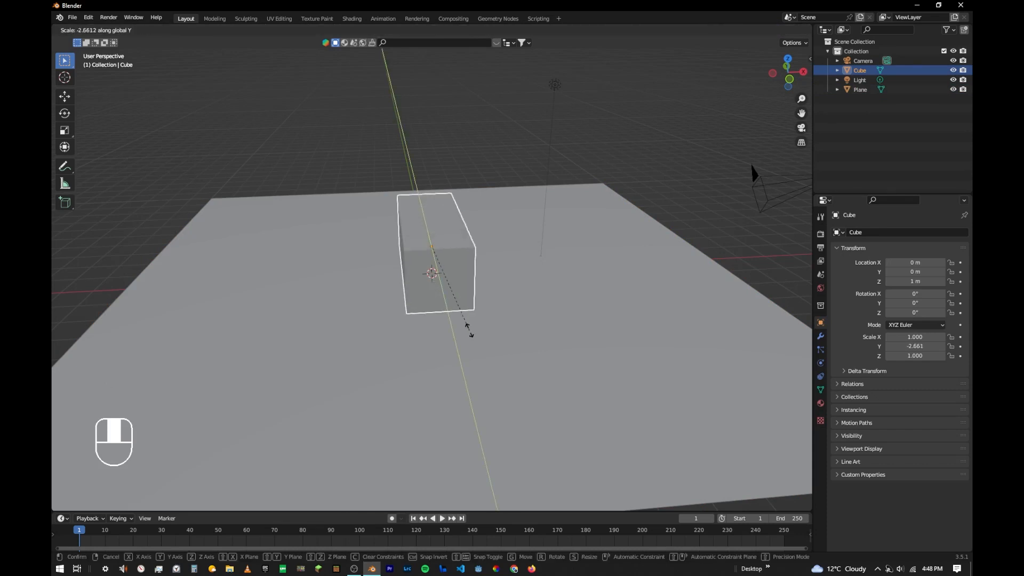
text(2)
key(Return)
- Stretch the box further along the Y axis by a factor of 1.3
middle_drag(469, 330, 558, 324)
key(s)
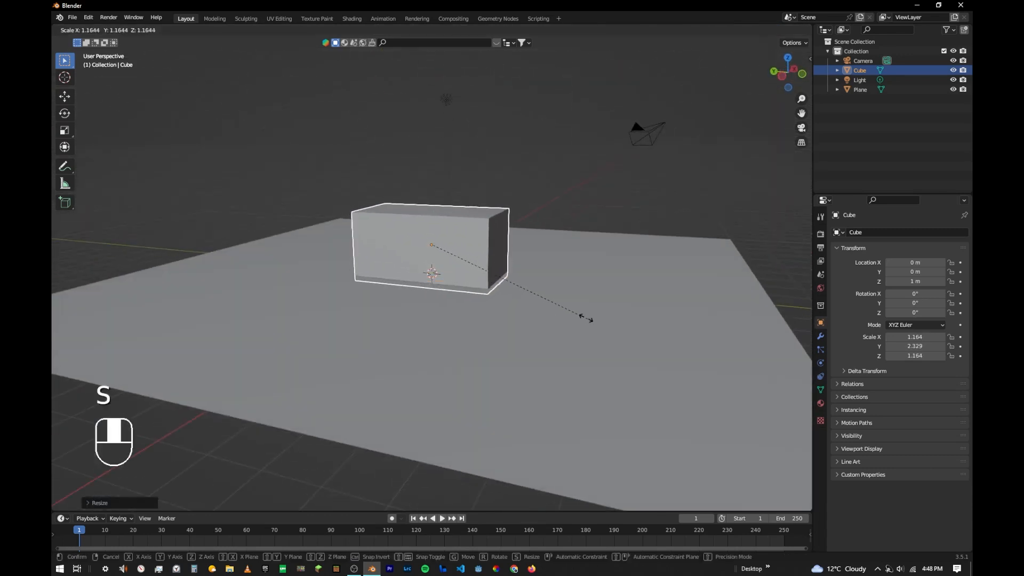
key(y)
key(ctrl)
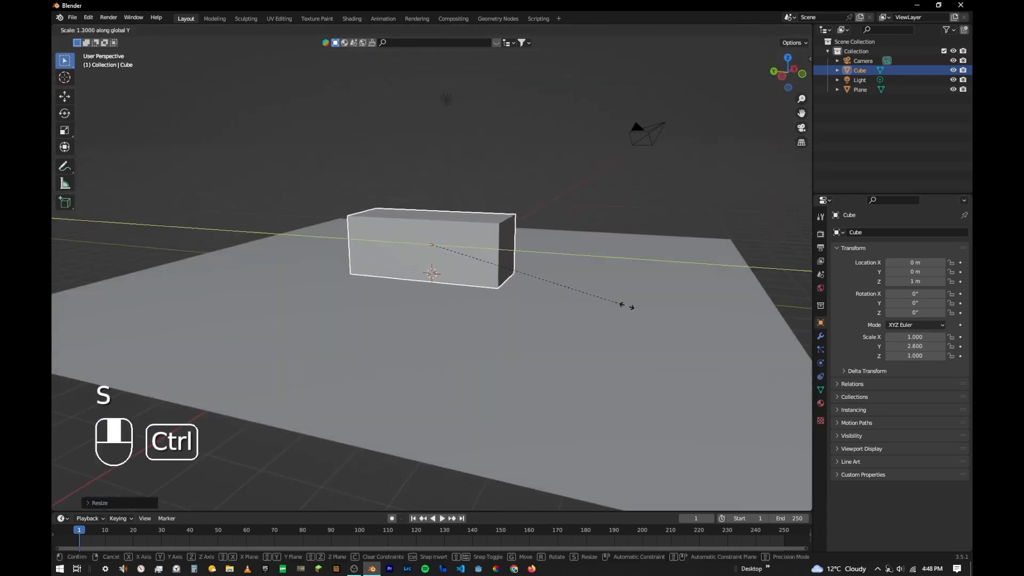
ctrl+click(621, 305)
- Select the box's top vertices in Edit Mode and raise them along Z to form a tall block
middle_drag(621, 305, 296, 307)
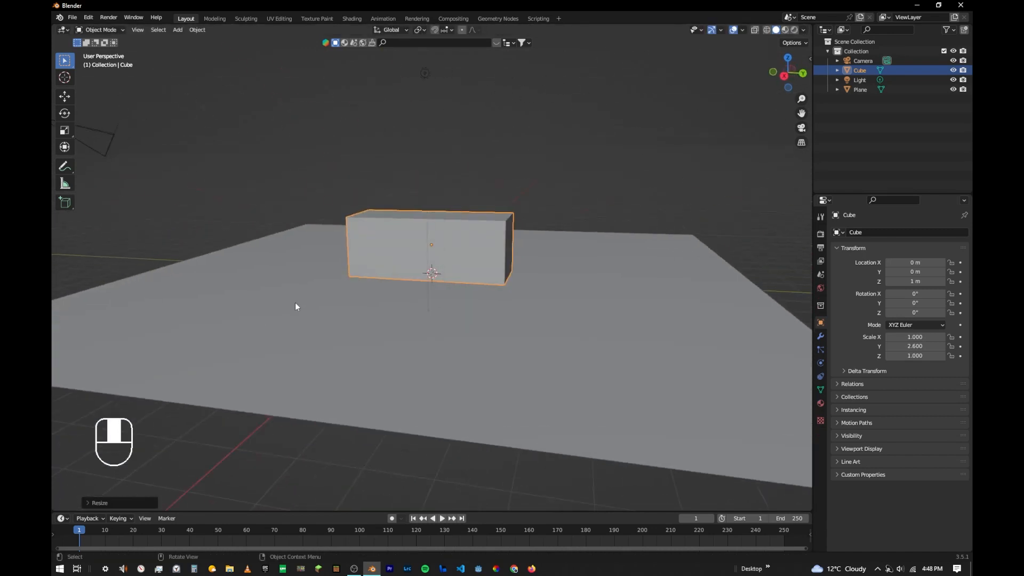
key(Tab)
middle_drag(376, 259, 329, 226)
drag(299, 160, 331, 188)
drag(543, 247, 543, 246)
middle_drag(544, 247, 564, 227)
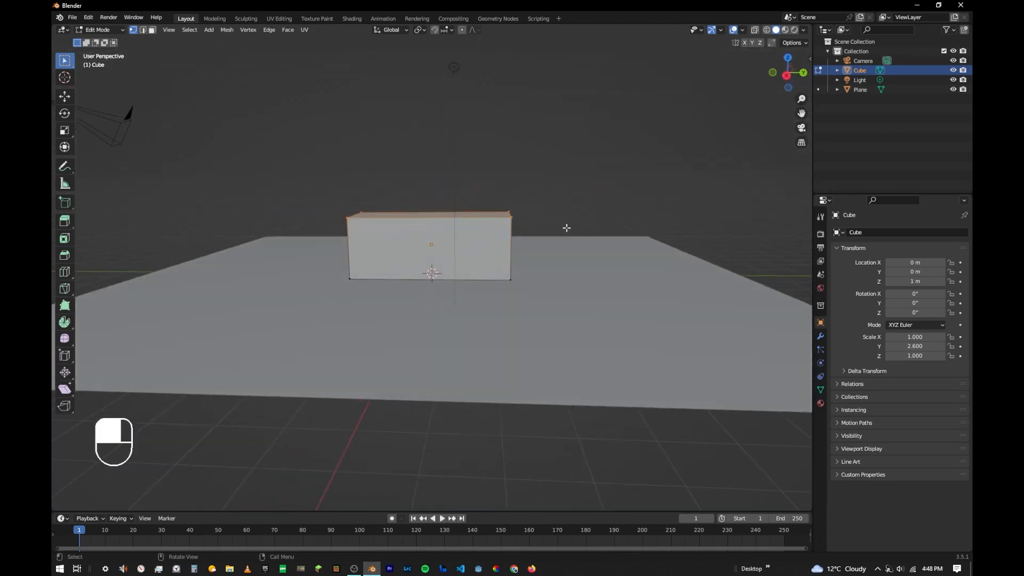
key(g)
key(z)
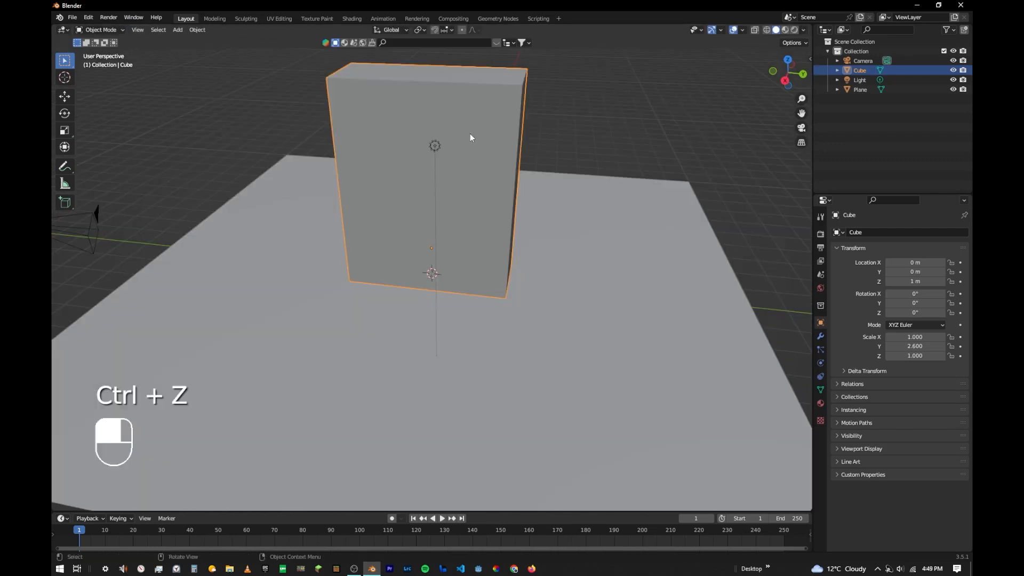
- Subdivide the block's entire mesh with 10 cuts and return to Object Mode
key(Tab)
key(a)
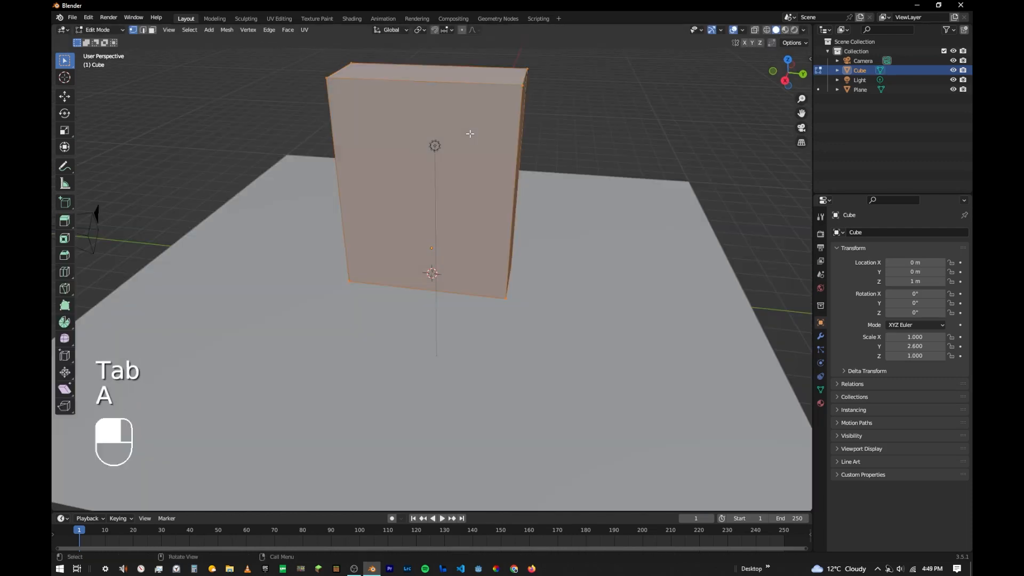
right_click(470, 134)
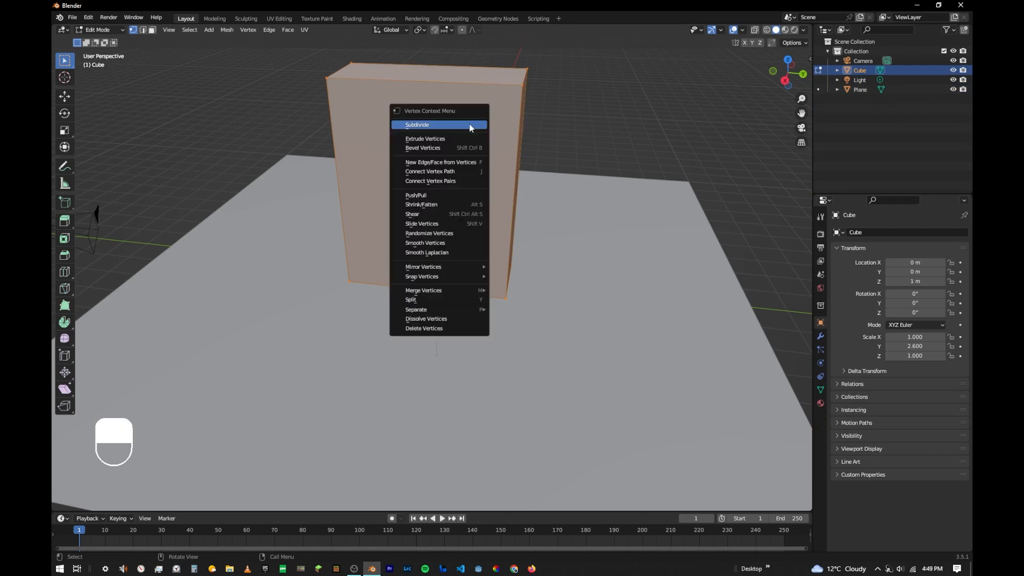
click(436, 127)
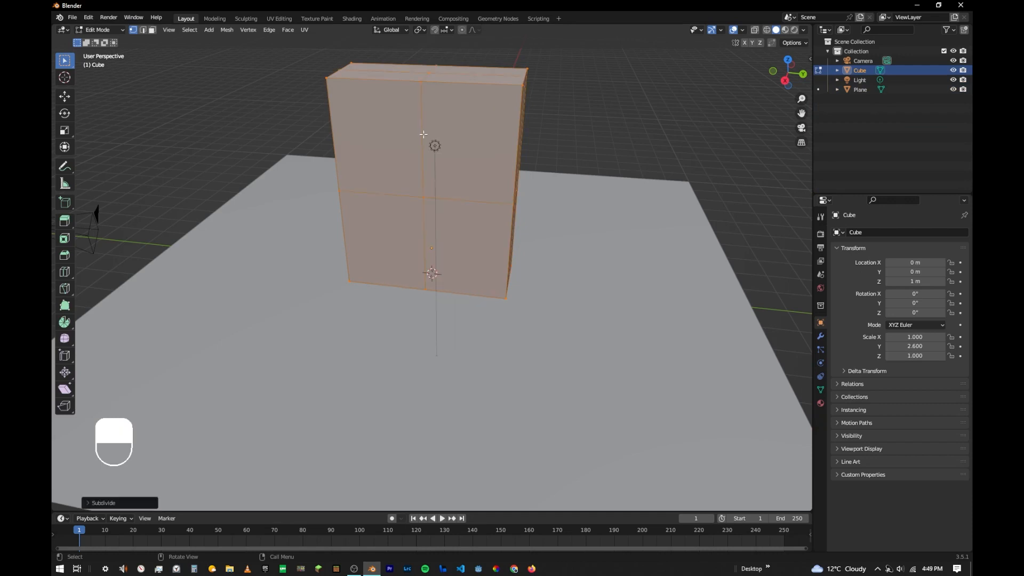
click(101, 504)
drag(168, 437, 206, 436)
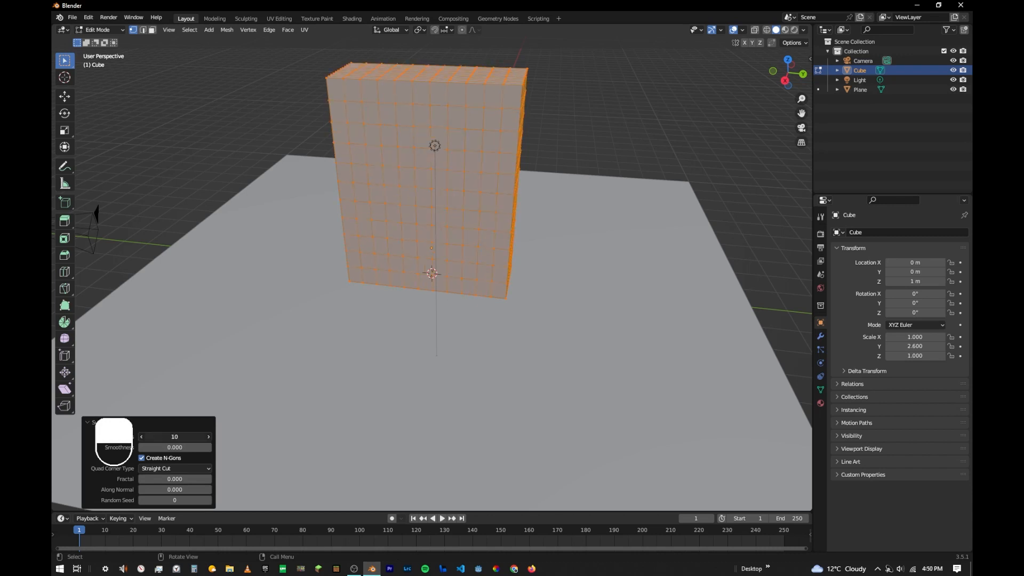
key(Tab)
- Search the add-ons in the preferences for Cell Fracture and enable it
middle_drag(420, 222, 451, 218)
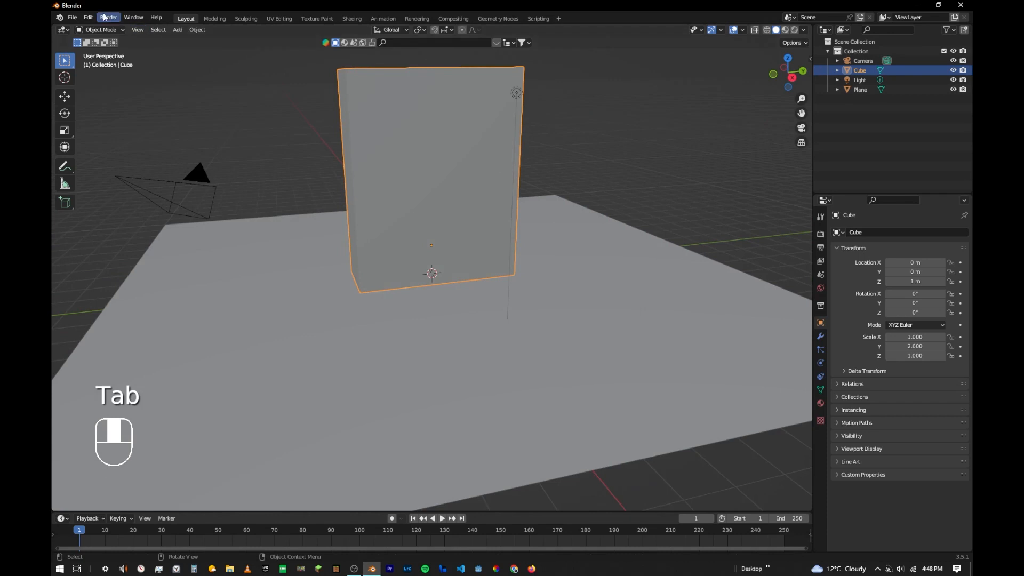
click(88, 18)
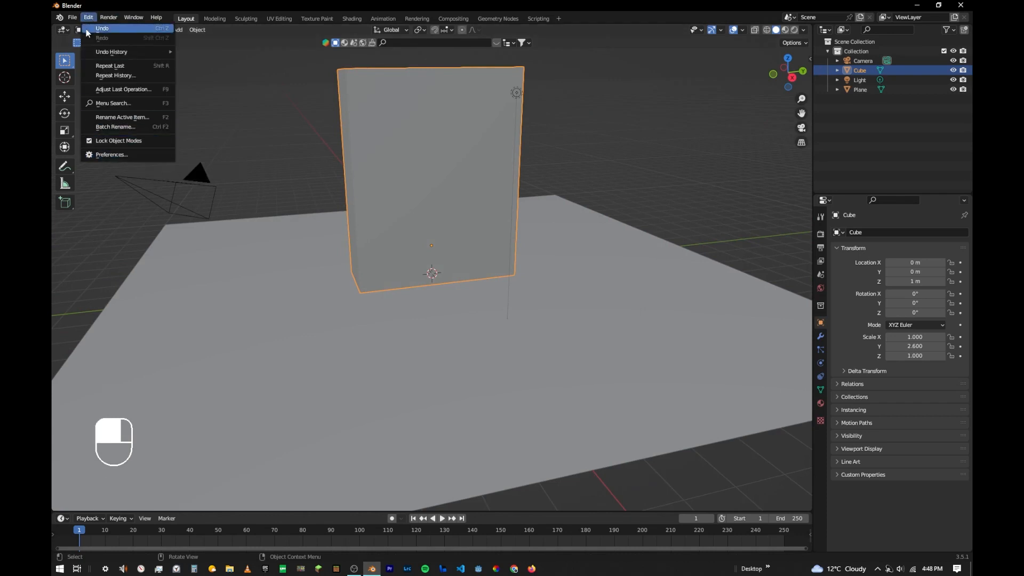
click(112, 154)
click(323, 48)
key(BackSpace)
text(cell)
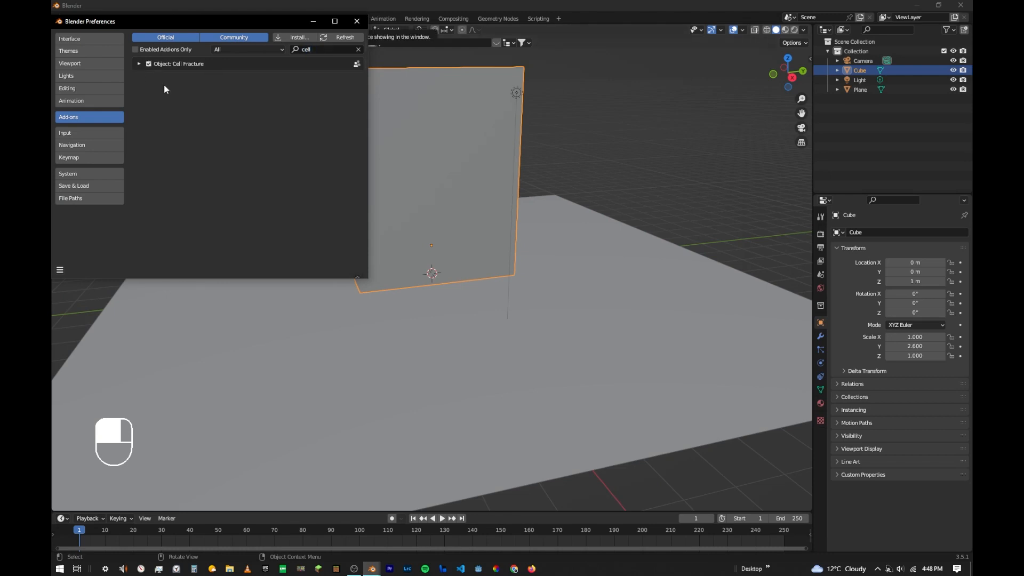
click(149, 64)
click(357, 21)
- Run Cell Fracture on the block from its own particles, with a source limit of 200 and a recursion of 2
middle_drag(368, 80, 313, 133)
click(193, 31)
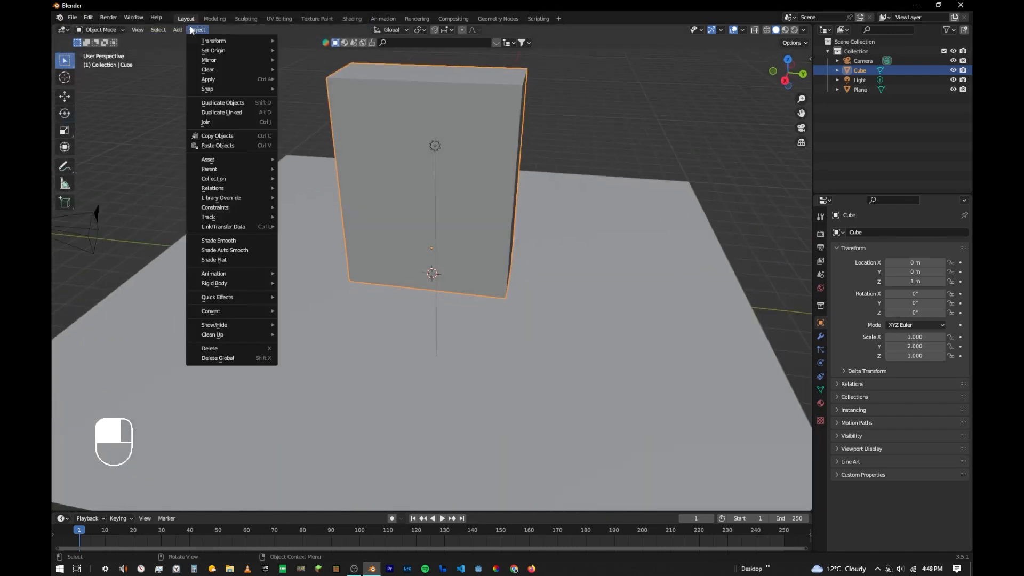
mouse_move(263, 297)
click(305, 339)
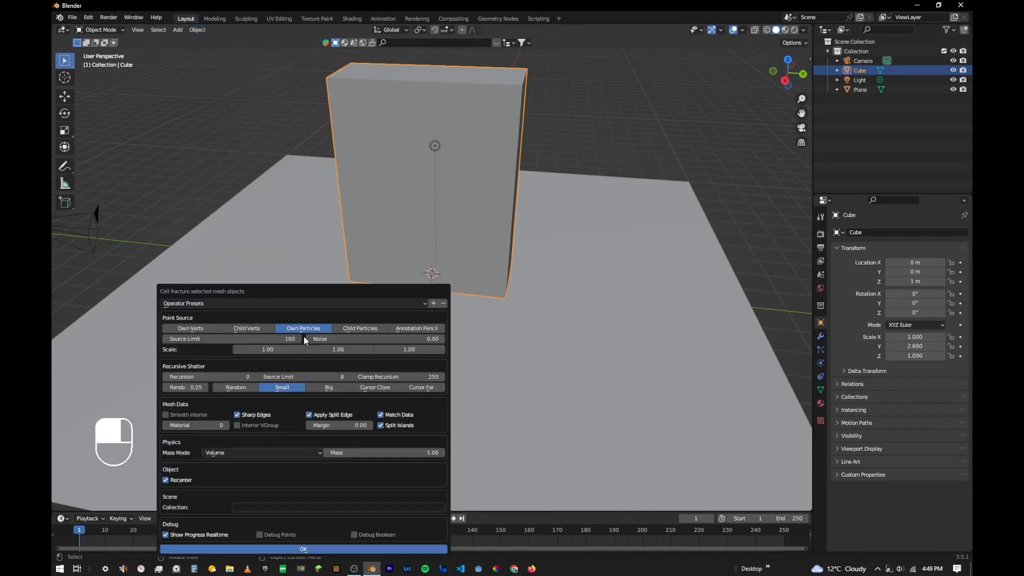
drag(306, 290, 461, 136)
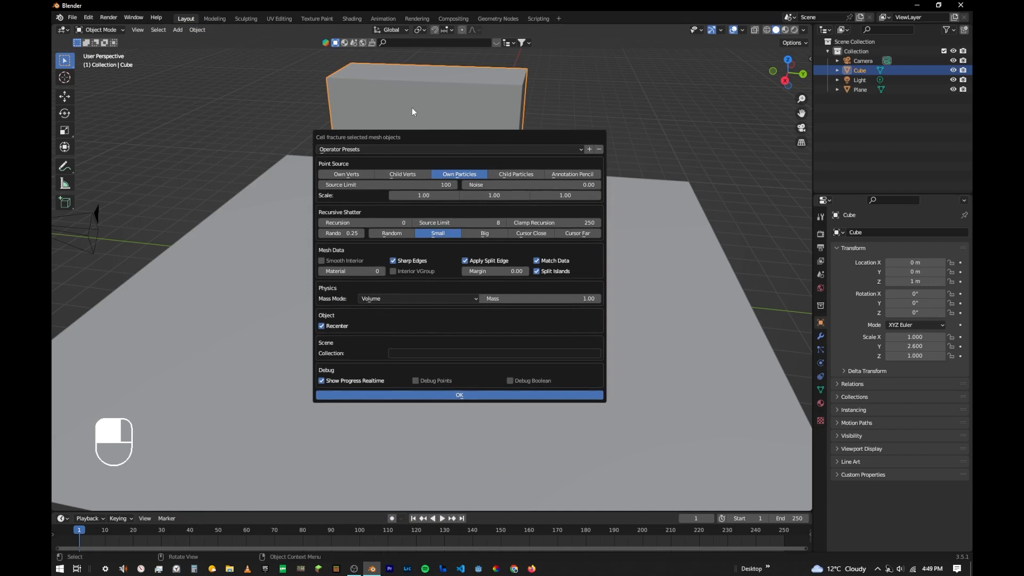
click(360, 185)
text(200)
key(Return)
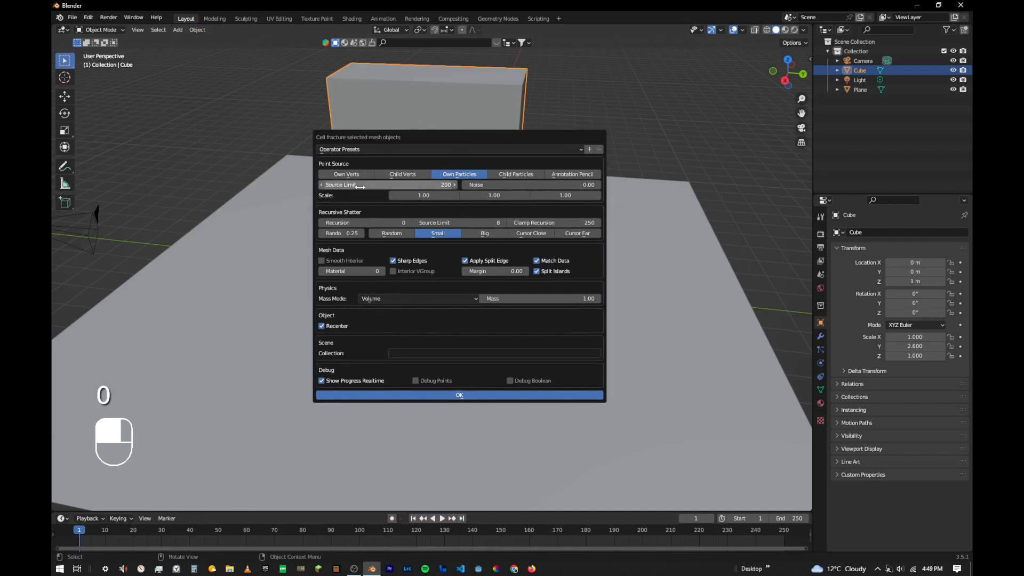
click(409, 222)
click(409, 223)
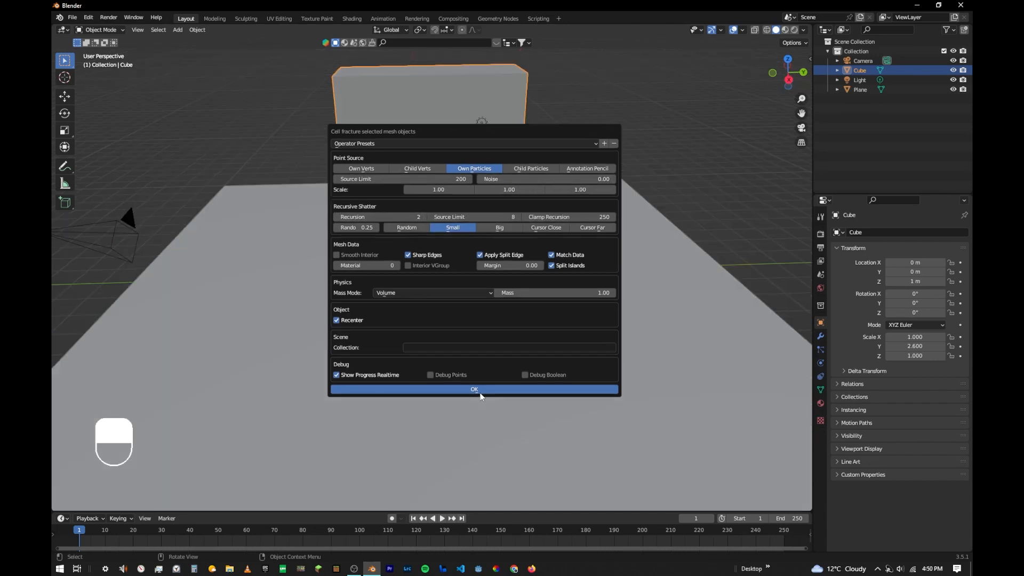
click(480, 391)
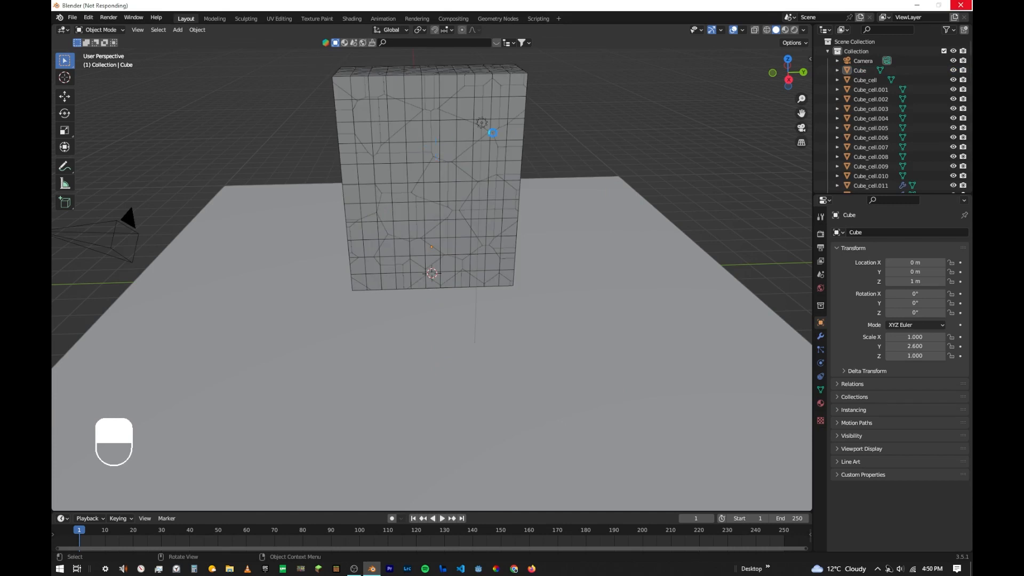
- Move the original unfractured block about 15.5 m along Y, away from the fractured pieces
middle_drag(531, 165, 578, 210)
scroll(496, 186, up, 3)
middle_drag(485, 184, 503, 231)
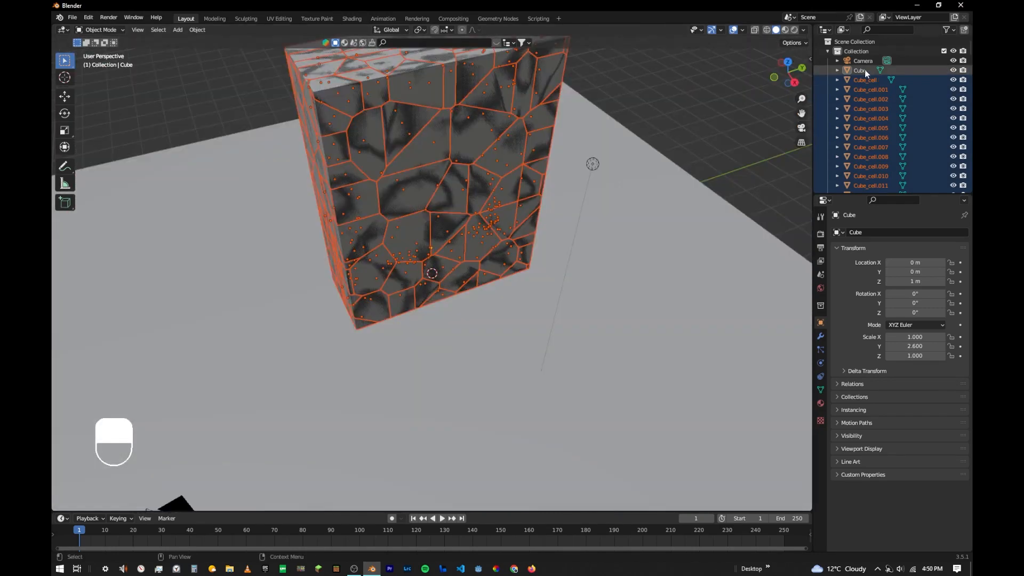
click(865, 70)
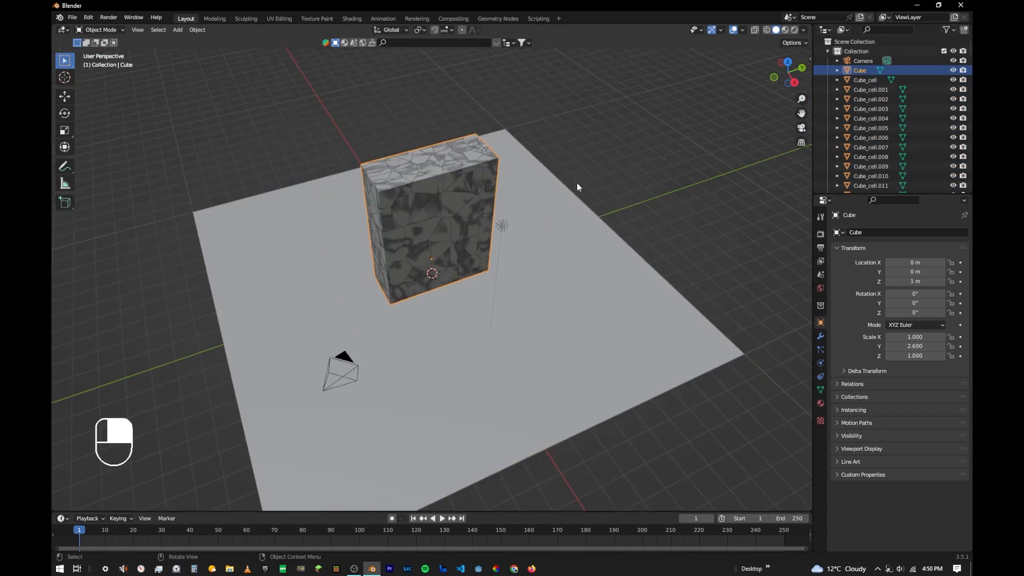
key(g)
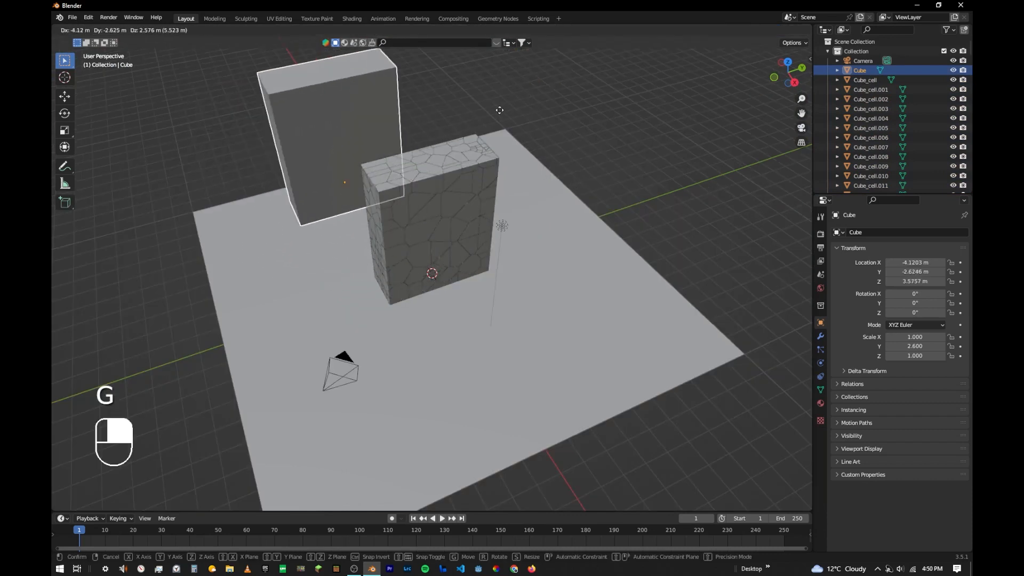
right_click(465, 103)
middle_drag(454, 203, 456, 180)
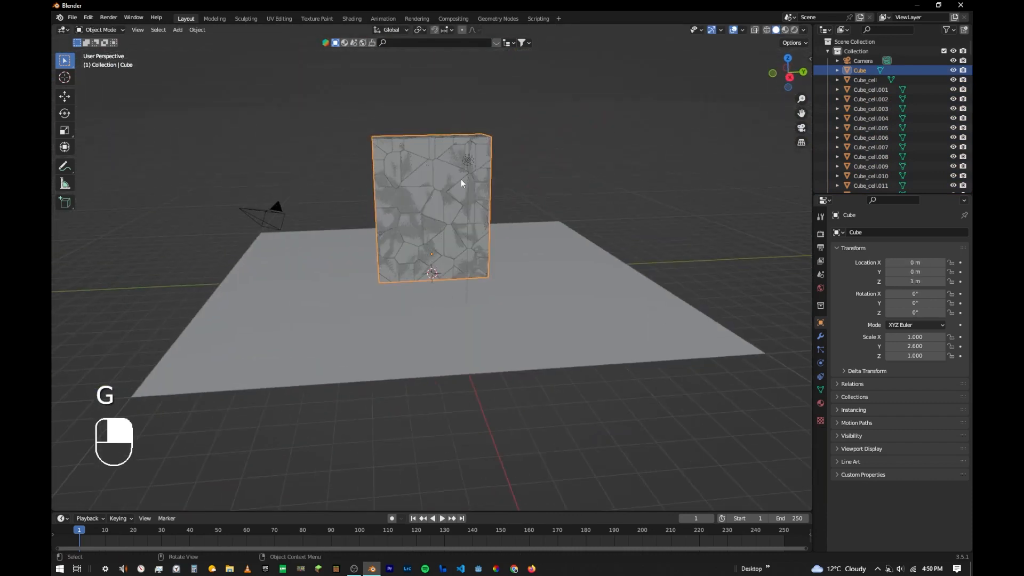
key(g)
key(y)
click(761, 174)
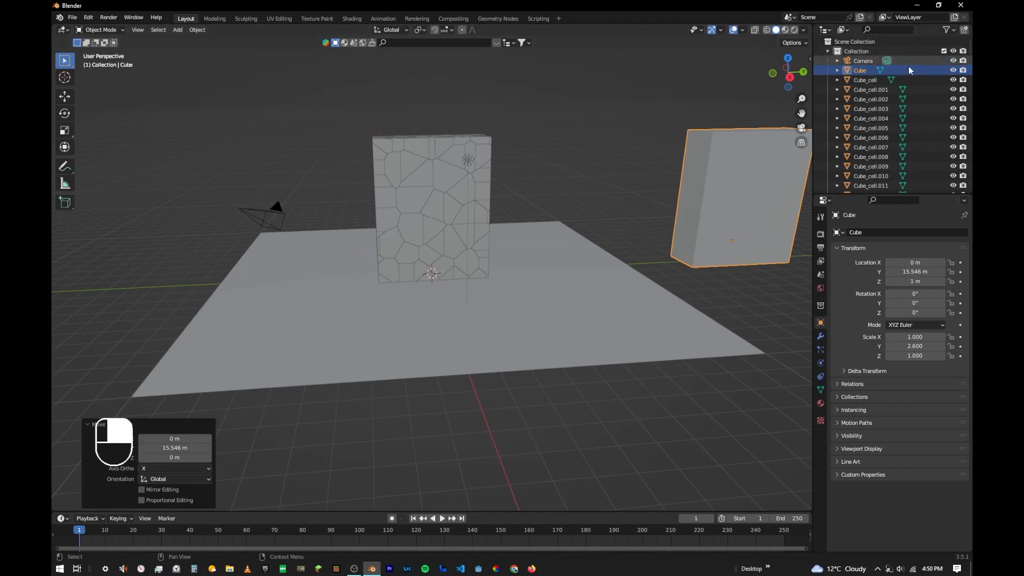
- Disable the original block in renders and hide it in the viewport
click(963, 71)
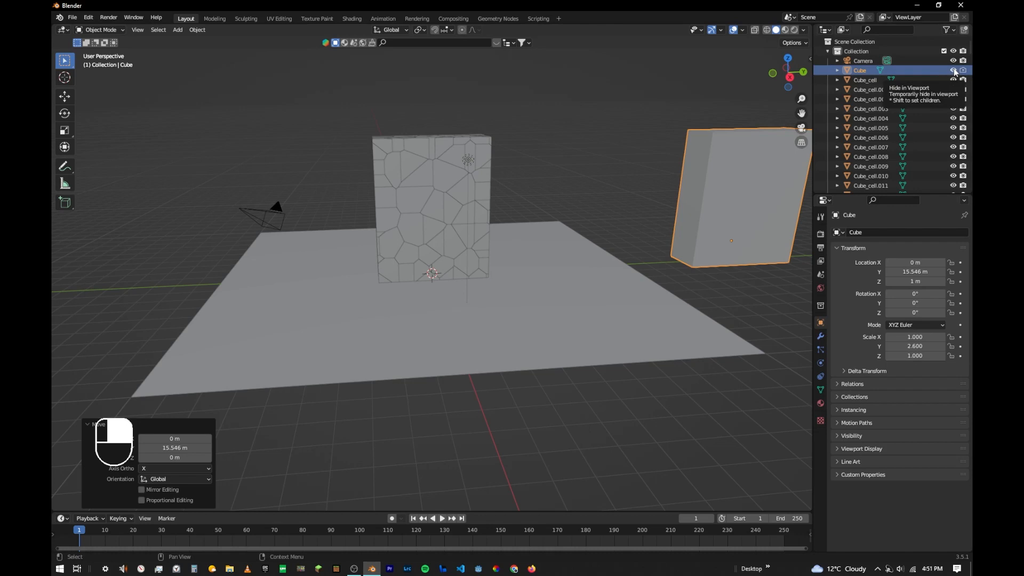
click(954, 71)
middle_drag(524, 256, 257, 227)
scroll(409, 237, up, 5)
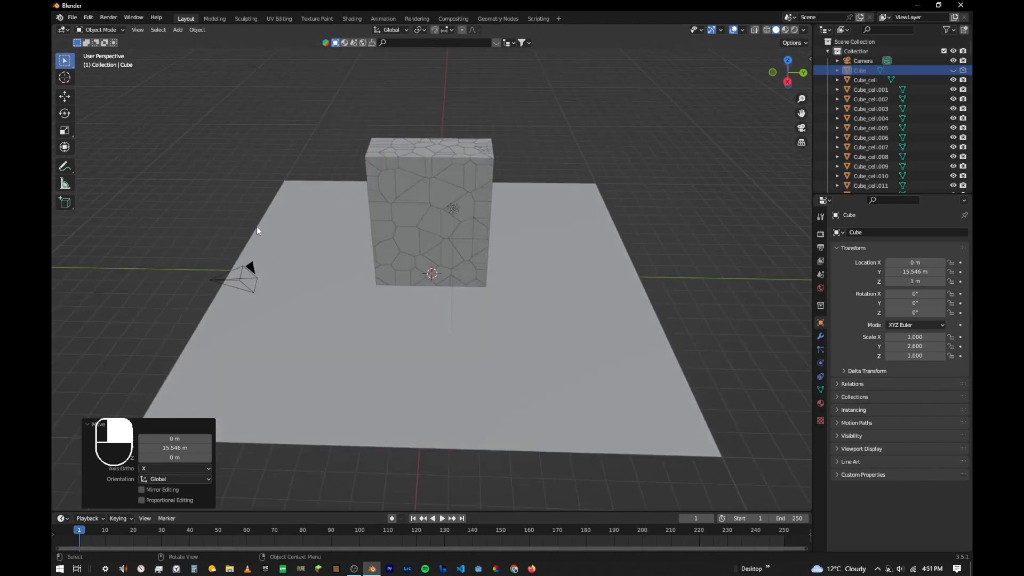
- Move all the fractured pieces, excluding the ground plane and light, into a new collection named Cells and collapse it in the outliner
middle_drag(587, 277, 507, 248)
click(507, 249)
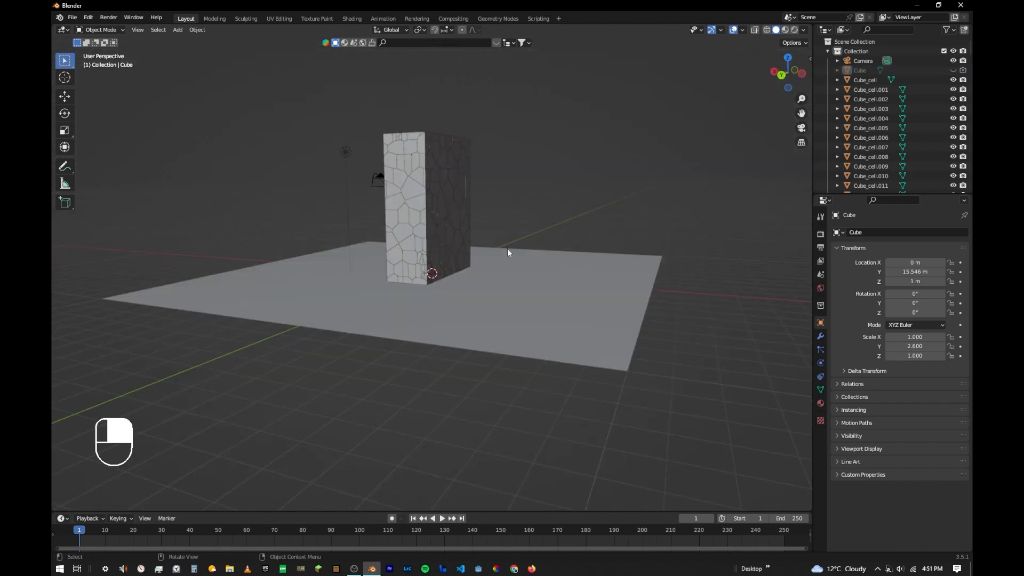
click(774, 74)
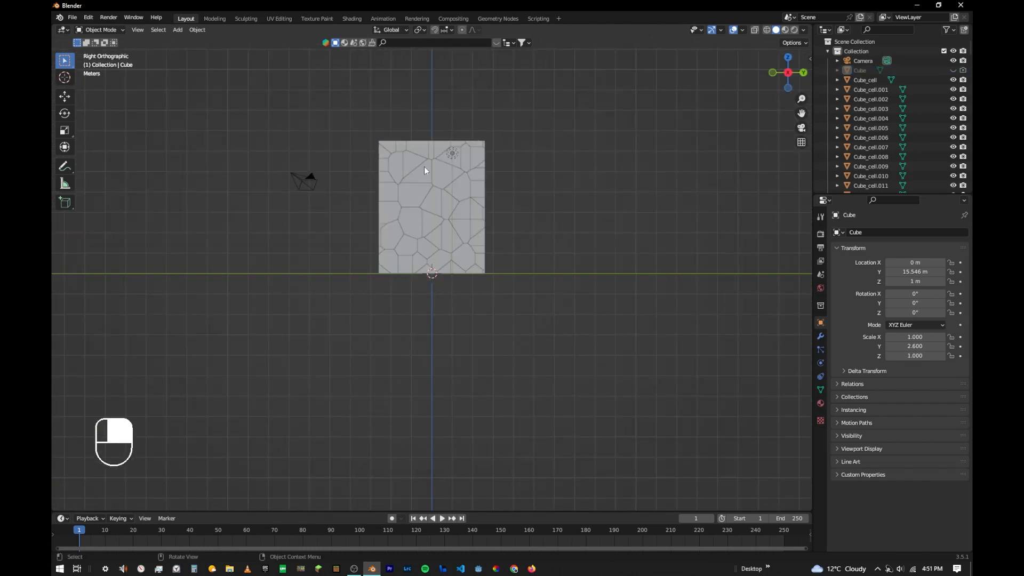
drag(332, 61, 545, 303)
middle_drag(530, 228, 546, 273)
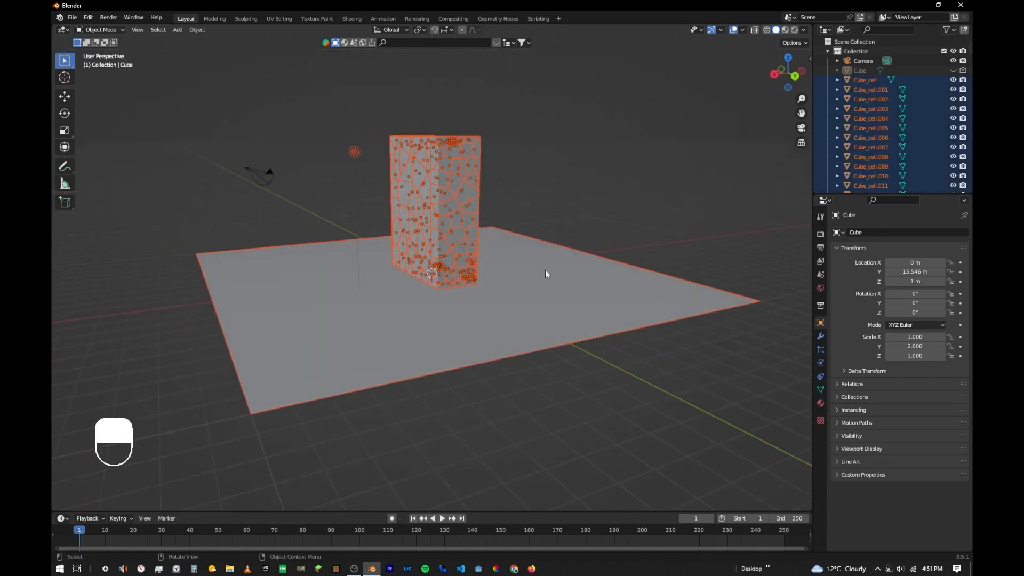
ctrl+drag(537, 239, 617, 339)
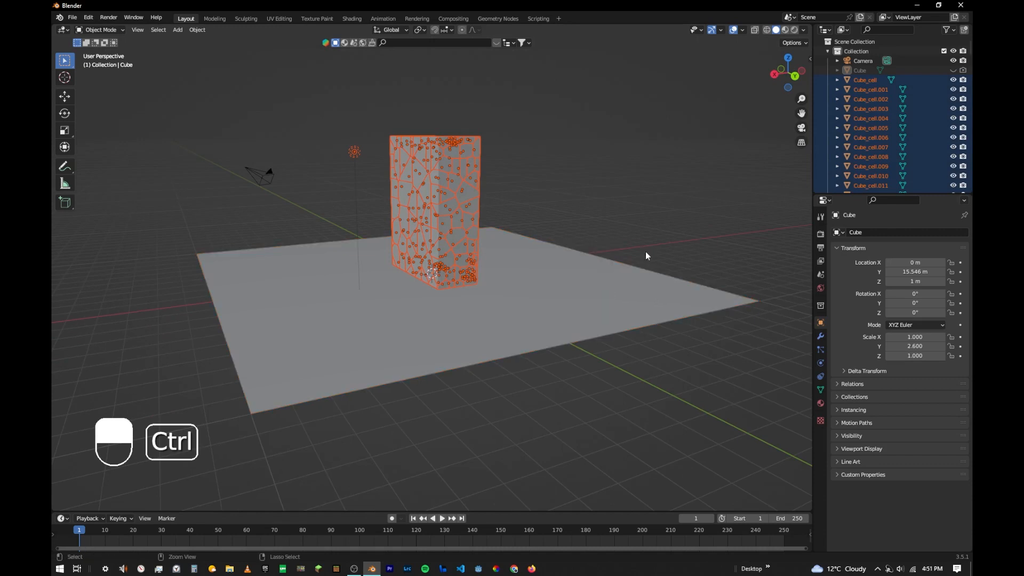
middle_drag(361, 167, 499, 184)
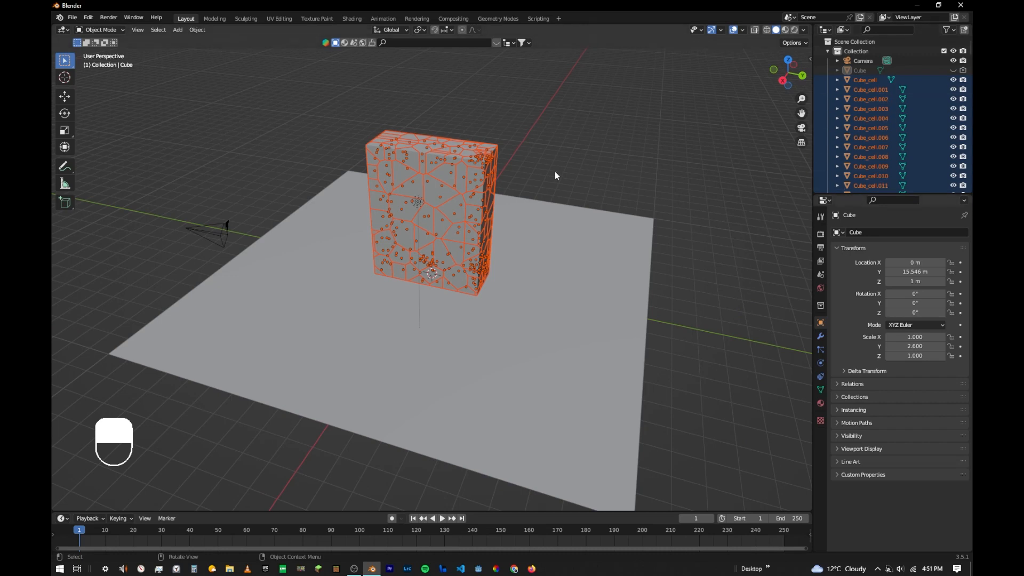
key(m)
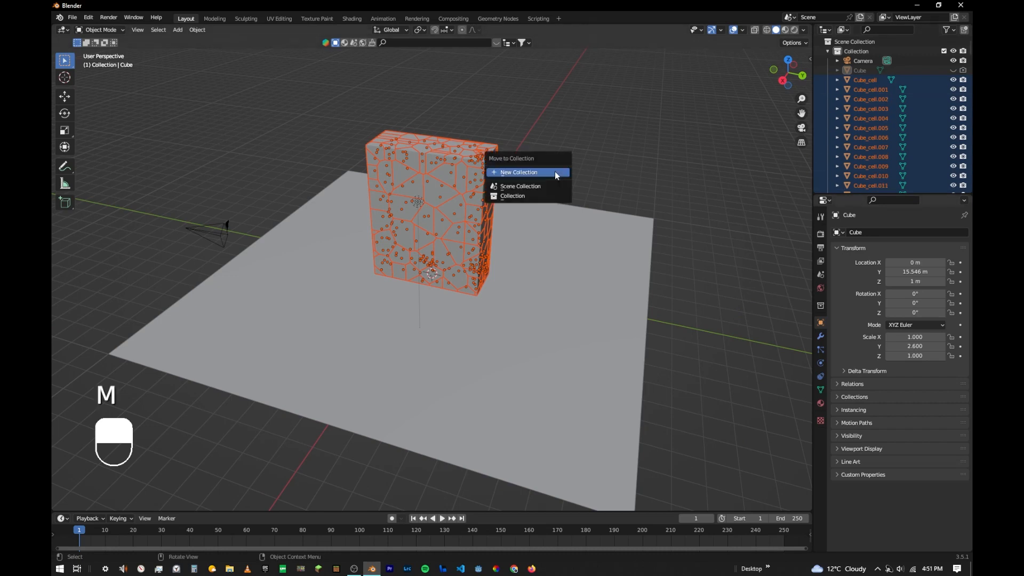
click(517, 172)
text(Cells)
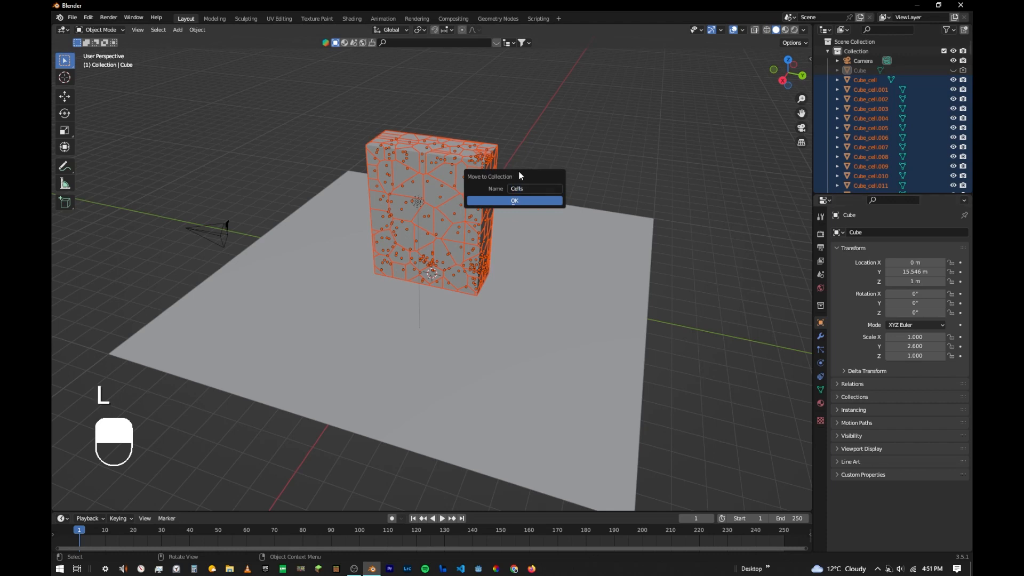
click(521, 201)
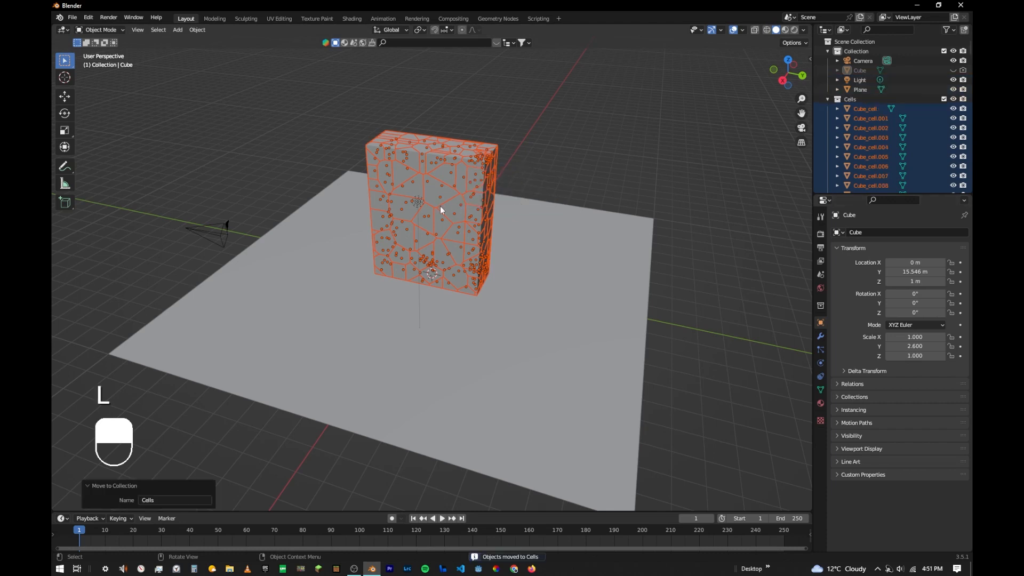
click(828, 99)
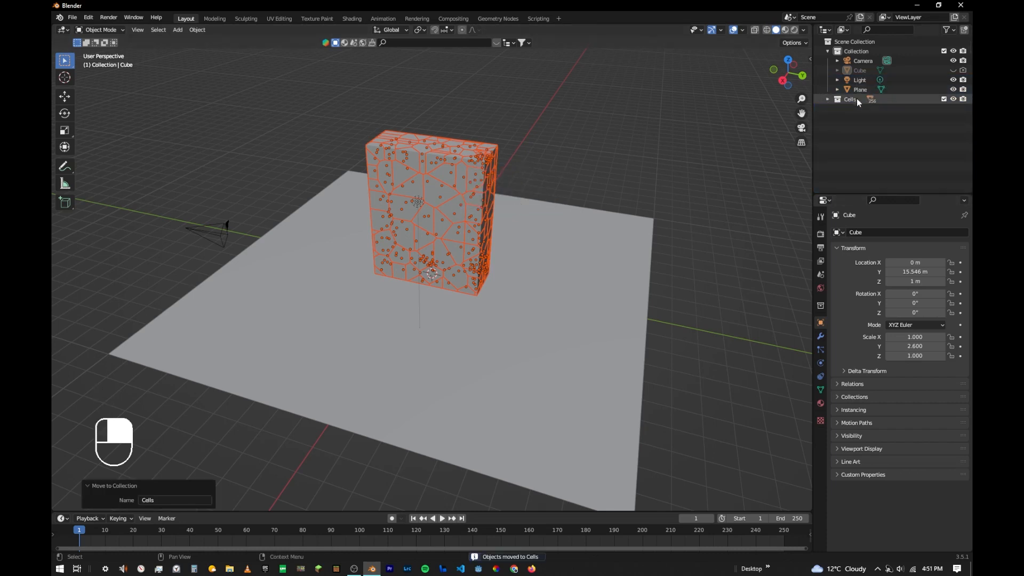
click(828, 99)
click(828, 99)
- Select all objects of the Cells collection and add active rigid bodies to them
click(507, 190)
middle_drag(506, 190, 451, 163)
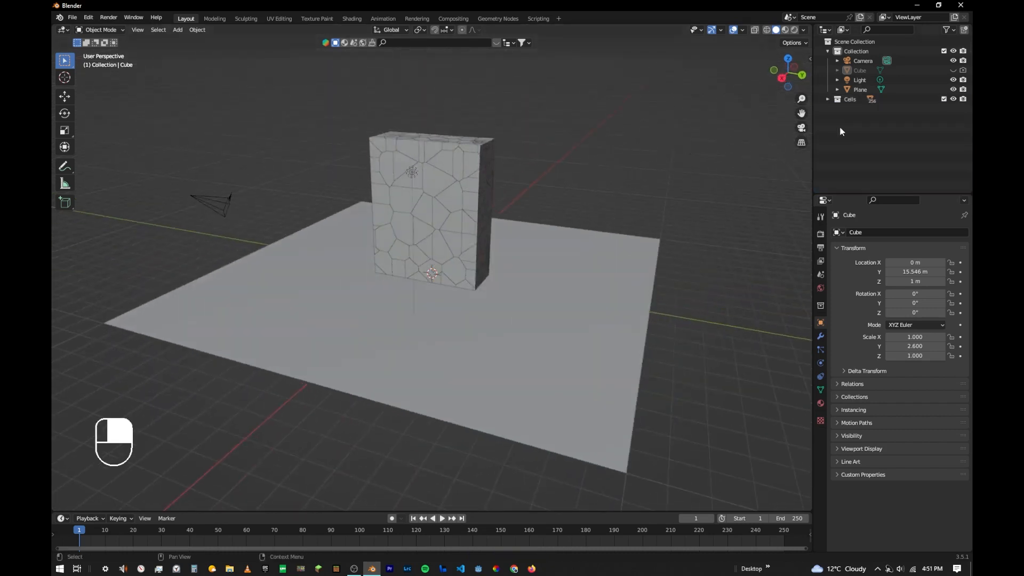
right_click(854, 97)
click(768, 171)
middle_drag(527, 154, 569, 65)
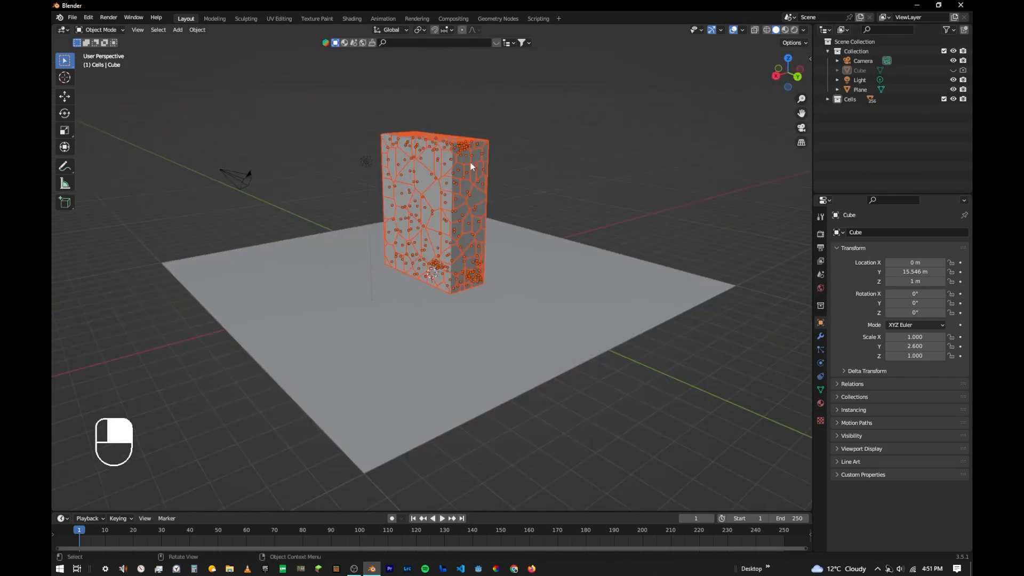
middle_drag(470, 166, 523, 172)
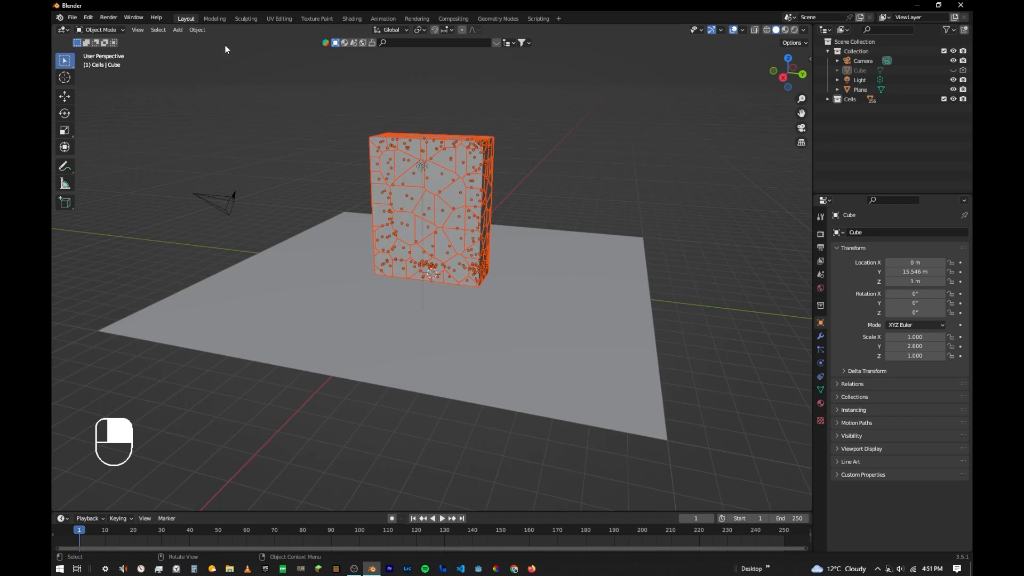
click(197, 30)
mouse_move(227, 285)
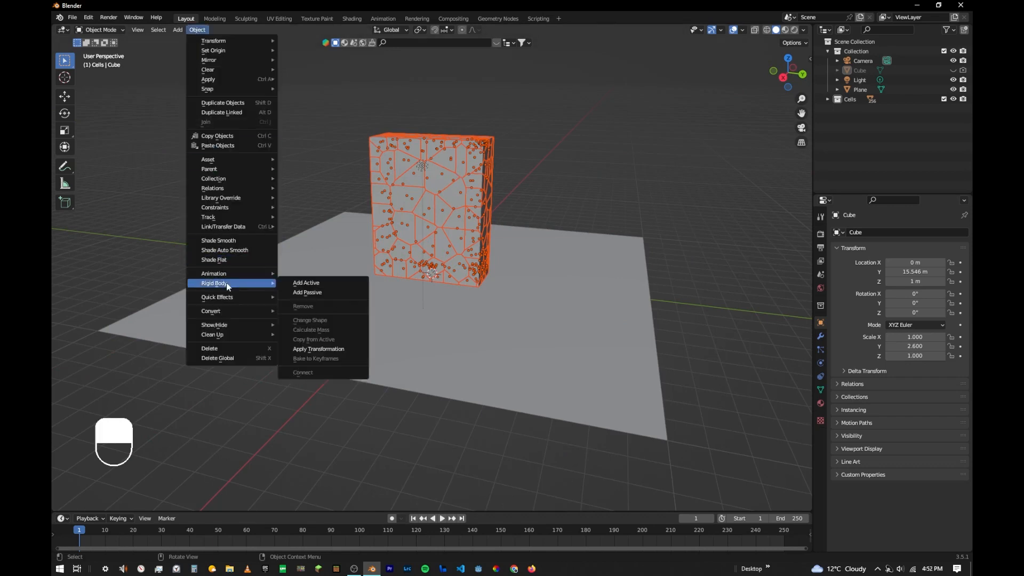
click(308, 283)
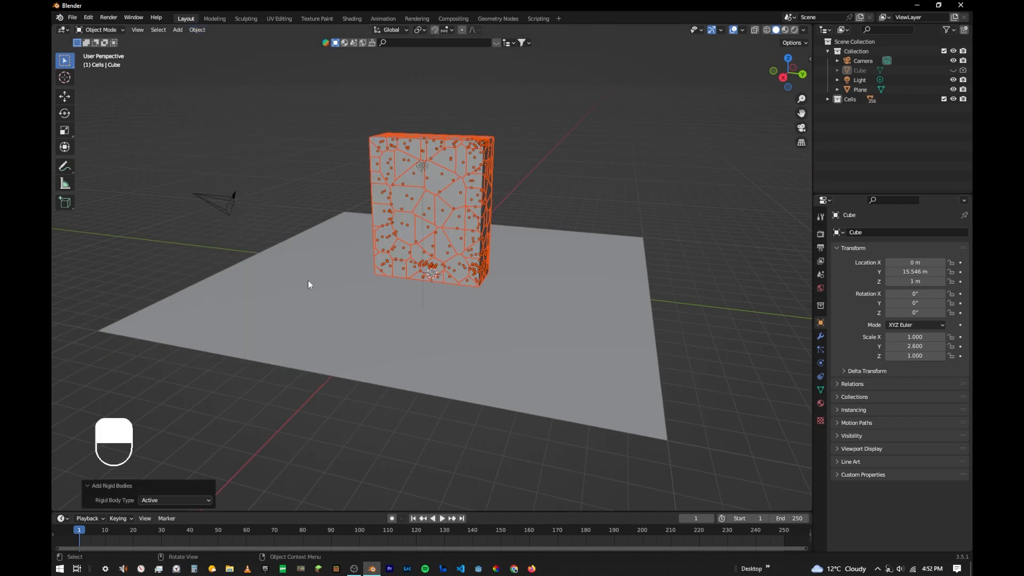
- Add a passive rigid body to the ground plane
click(307, 267)
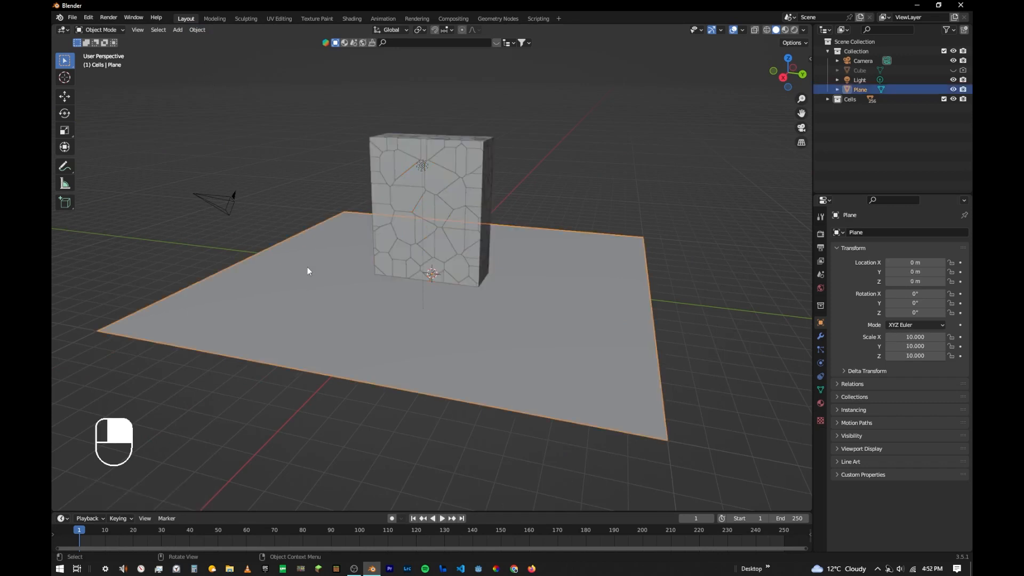
click(198, 30)
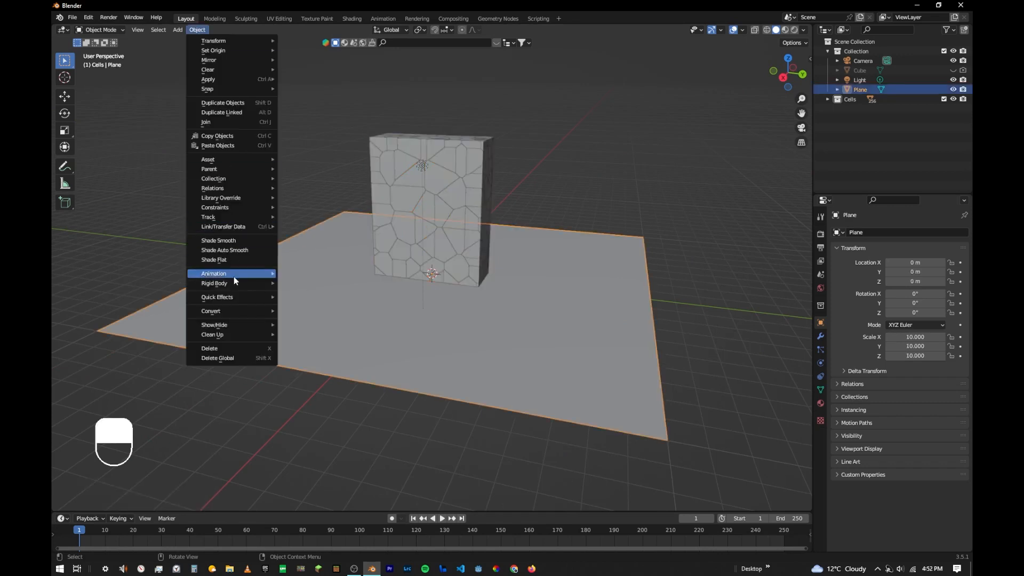
mouse_move(234, 282)
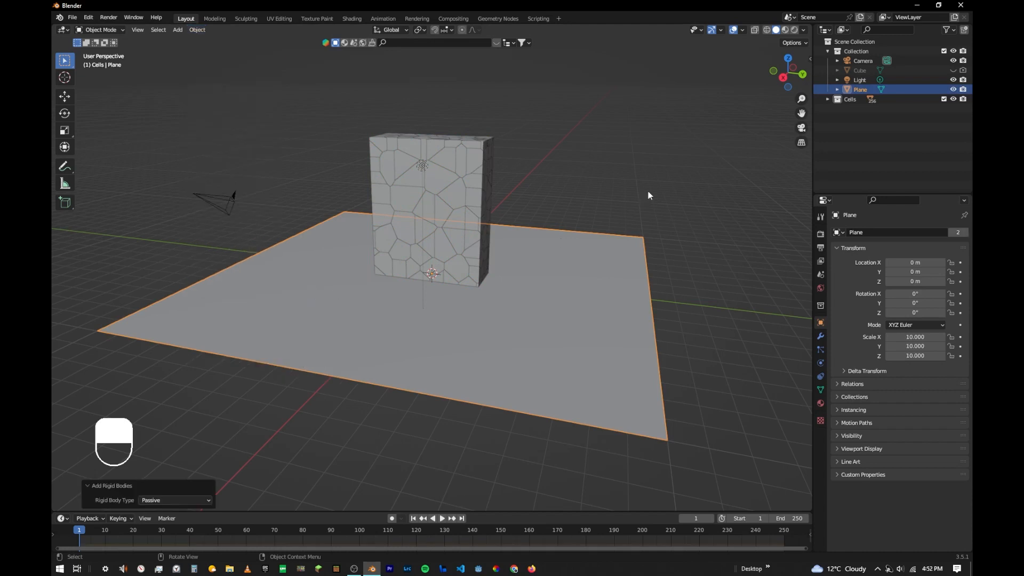
- Play the rigid body simulation to check how the pieces collapse, and return to the first frame
click(614, 181)
middle_drag(417, 161, 591, 210)
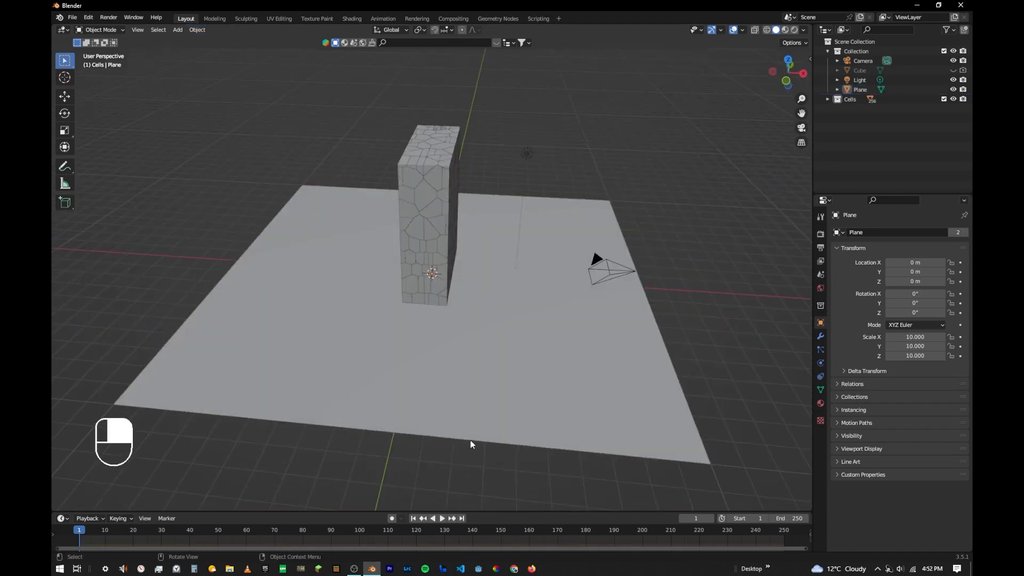
key(space)
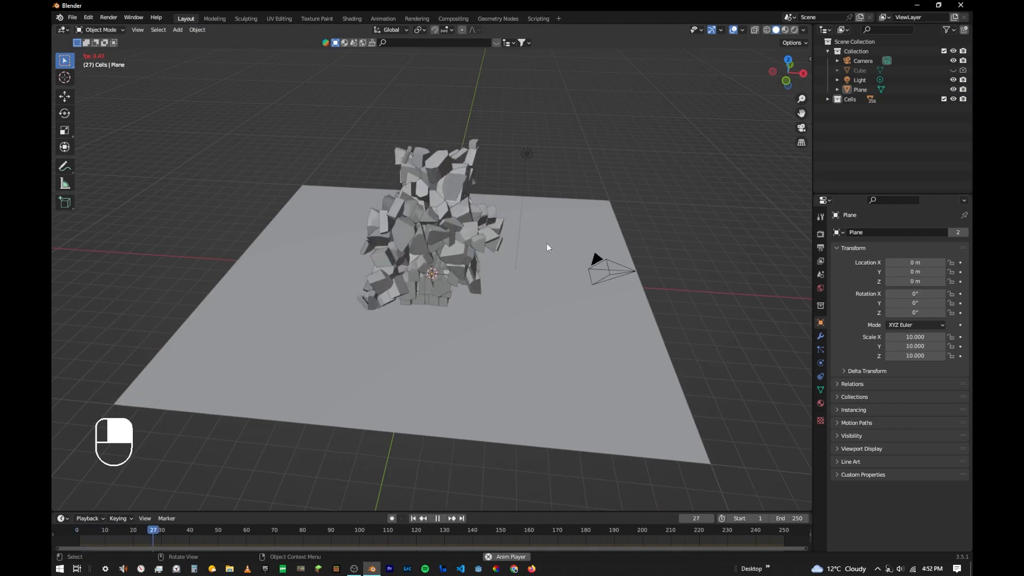
key(space)
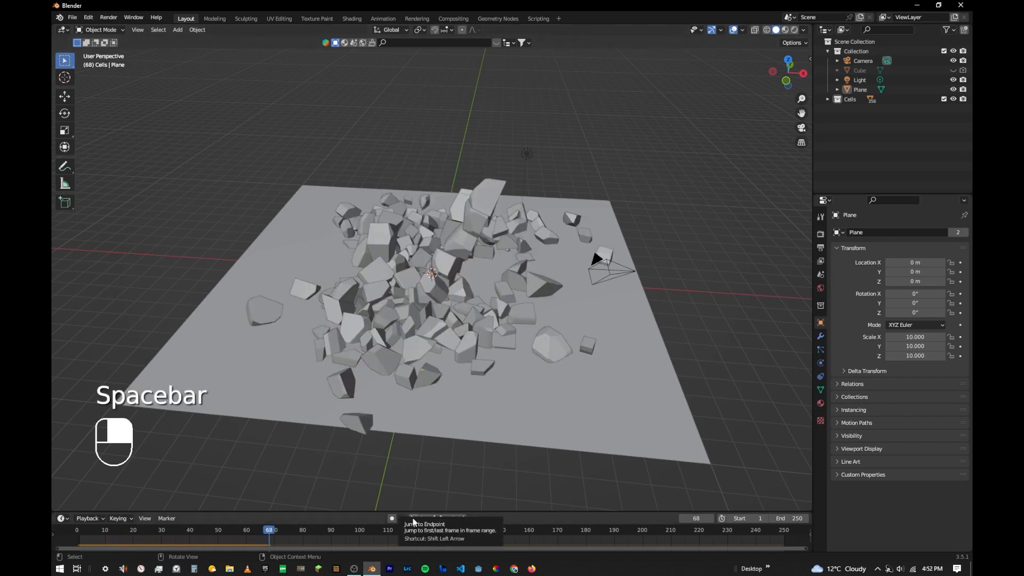
key(shift)
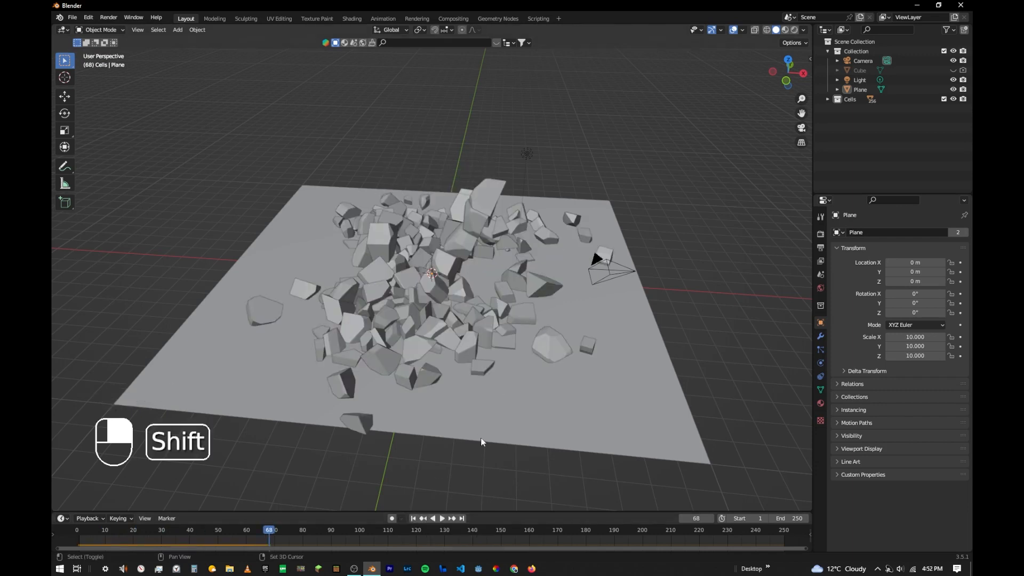
key(shift+Left)
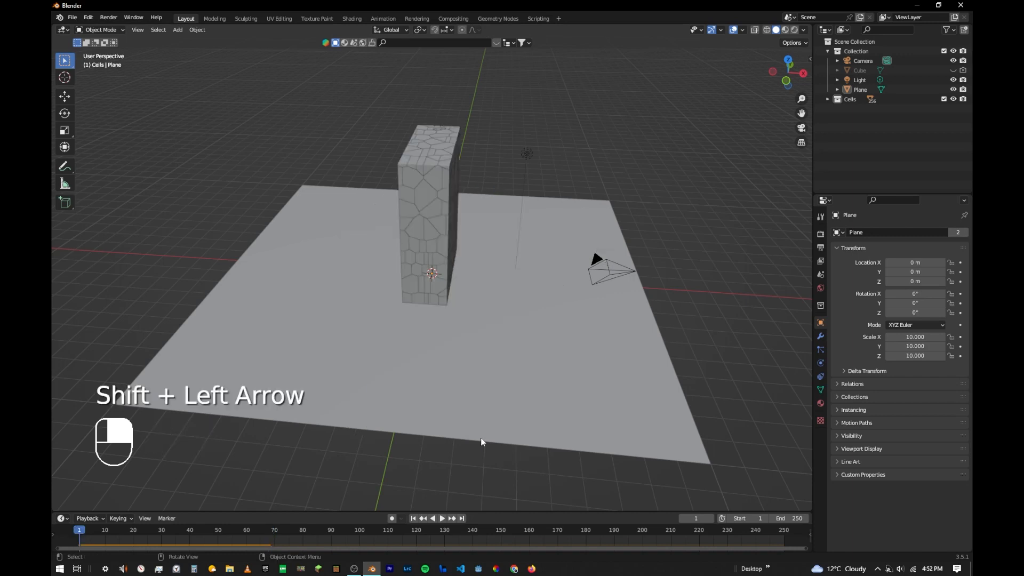
middle_drag(505, 251, 417, 216)
key(space)
- Add a cube and move it 10 m along X and 4 m up along Z, using grid snapping
key(shift+a)
mouse_move(418, 217)
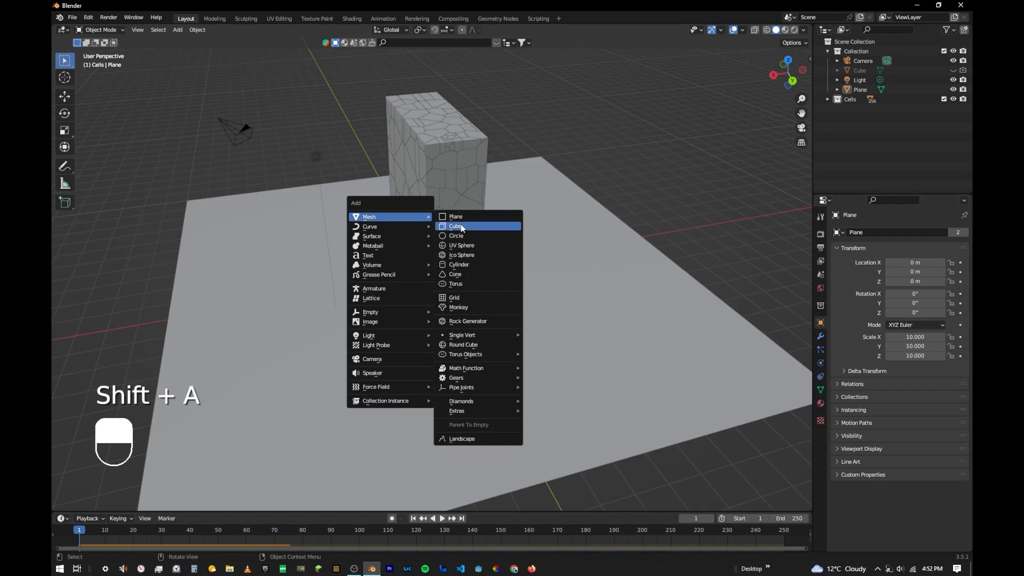
click(475, 229)
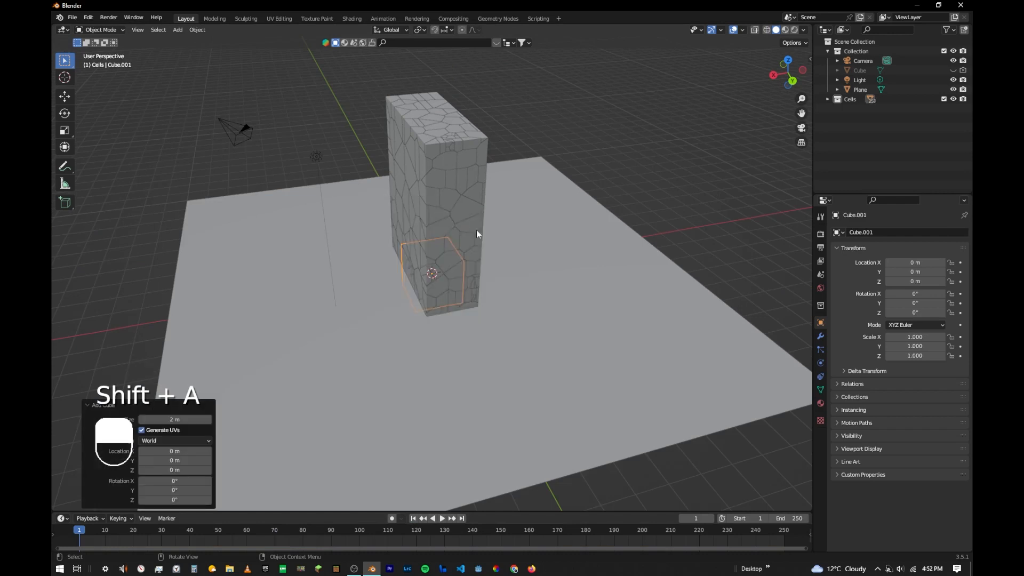
click(793, 82)
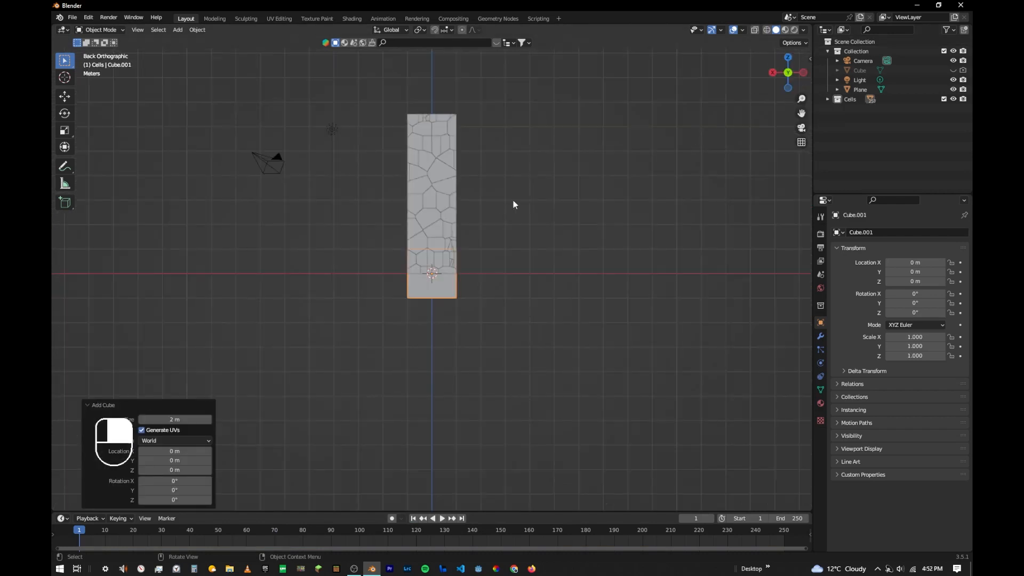
shift+middle_drag(472, 215, 497, 222)
key(g)
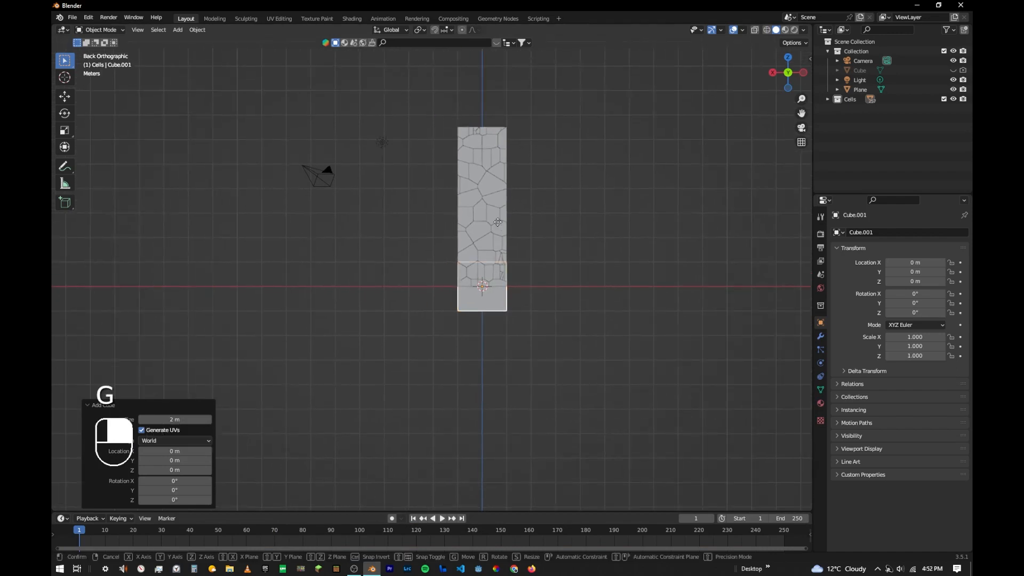
key(ctrl)
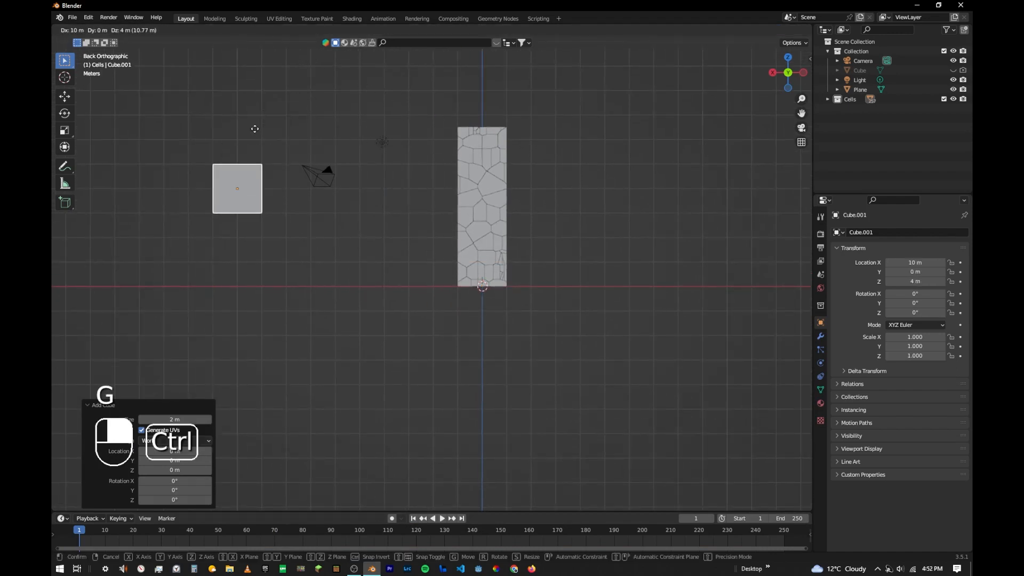
click(255, 129)
- Move the new cube another 2 m along X, farther from the fractured block
middle_drag(252, 130, 293, 193)
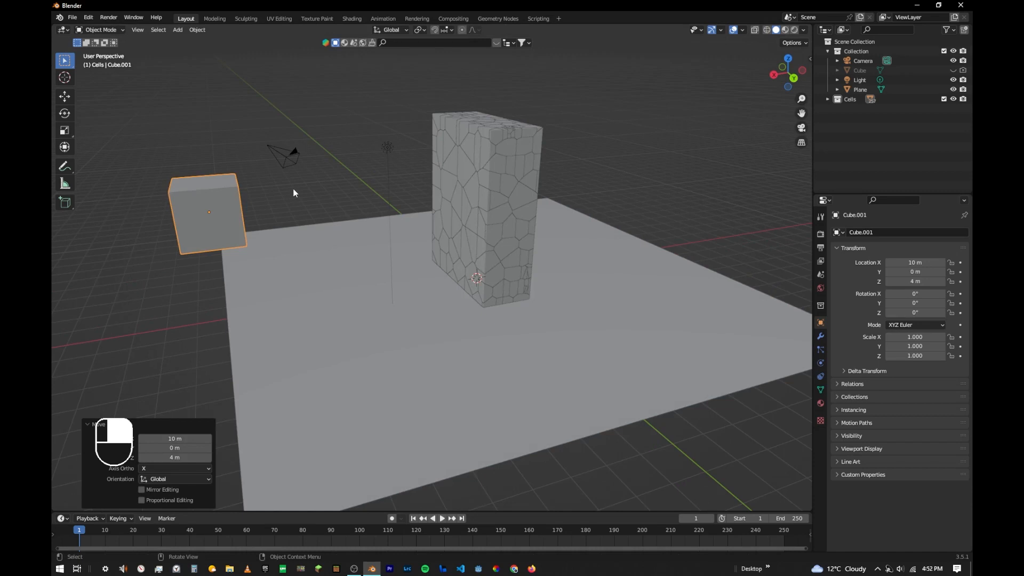
key(g)
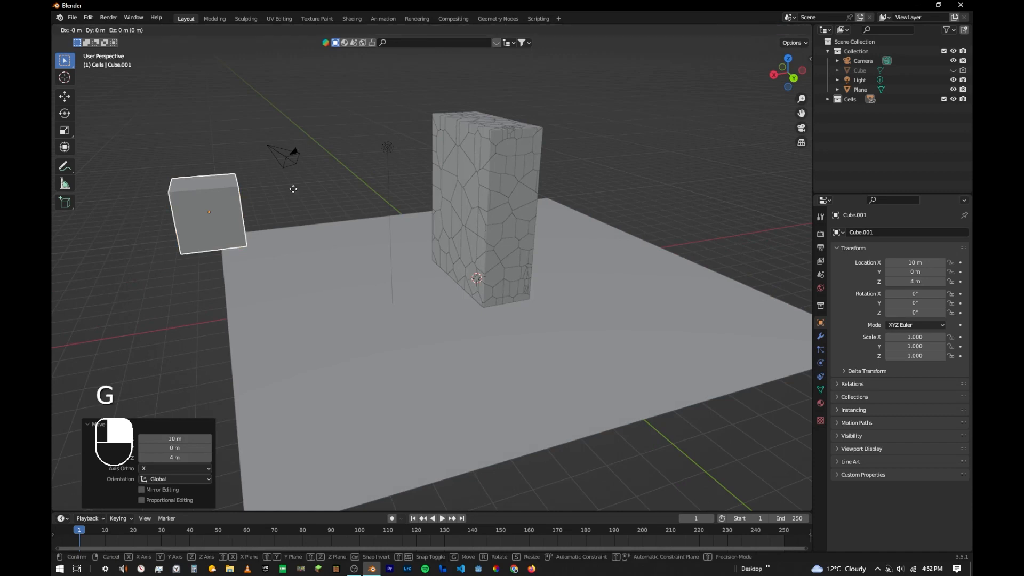
key(ctrl)
click(286, 202)
middle_drag(285, 202, 257, 184)
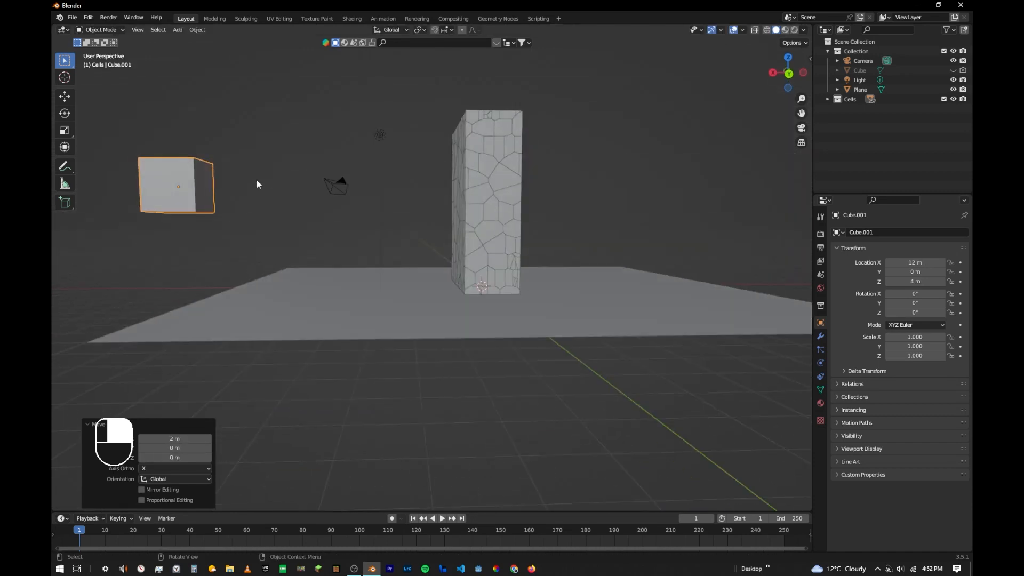
- Add a UV sphere with the default settings at the world origin and isolate it in local view
click(304, 132)
key(shift+a)
key(shift+a)
mouse_move(321, 133)
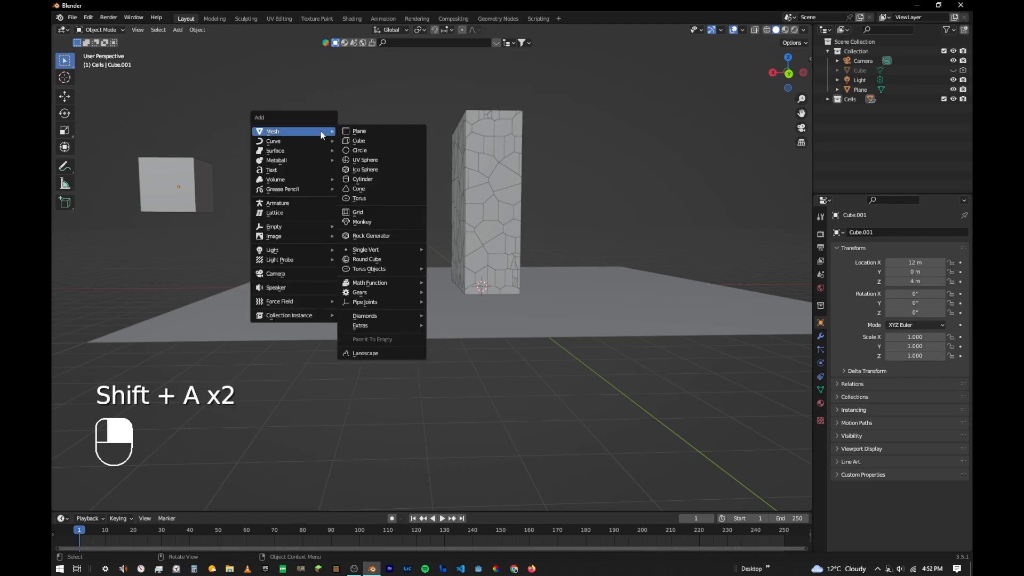
click(365, 160)
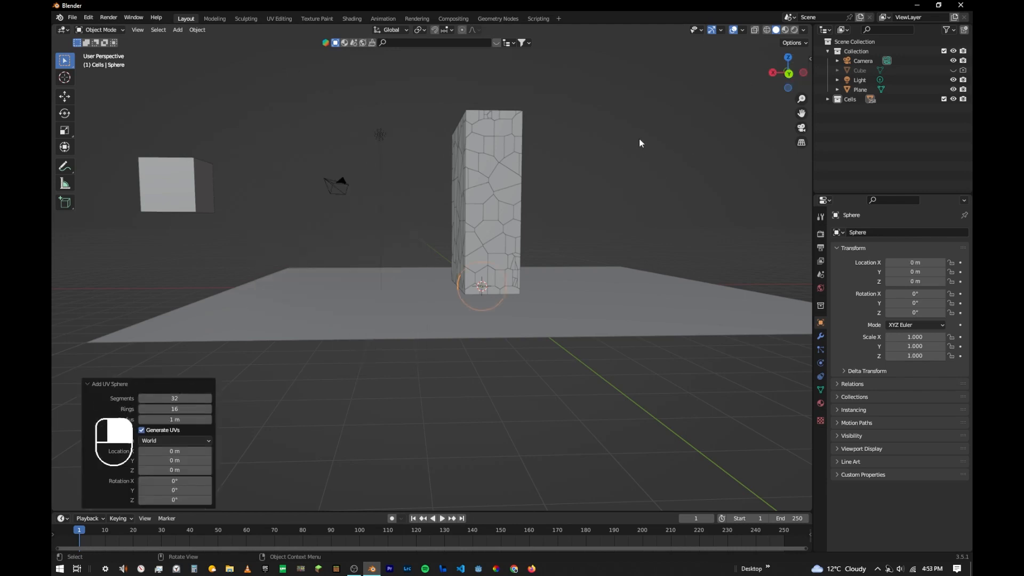
key(slash)
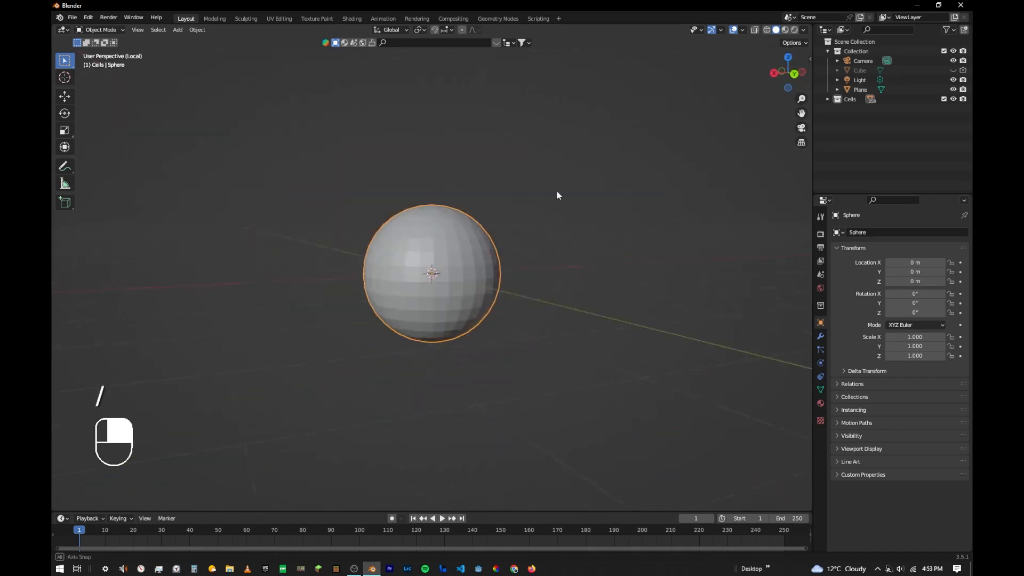
key(slash)
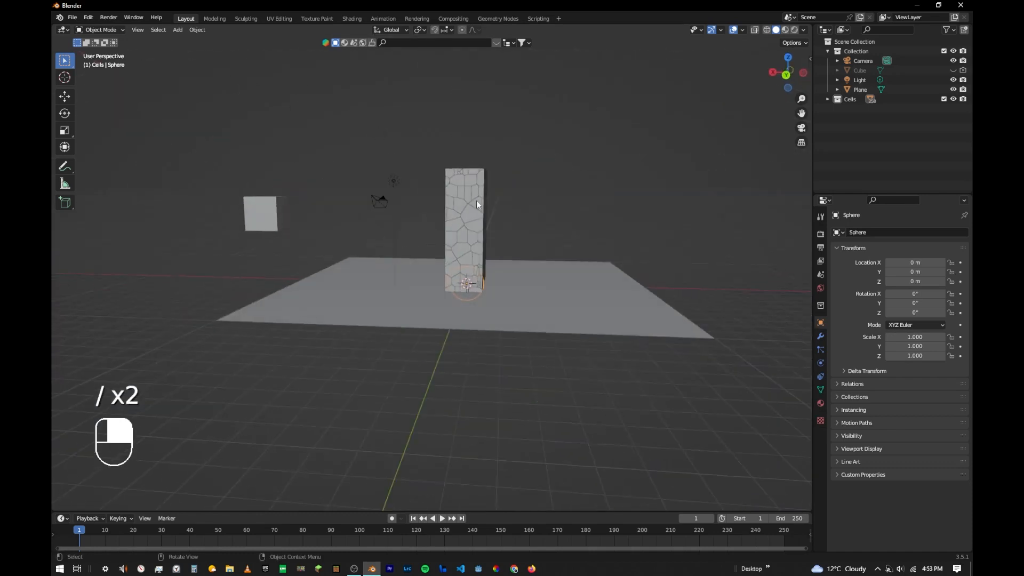
key(slash)
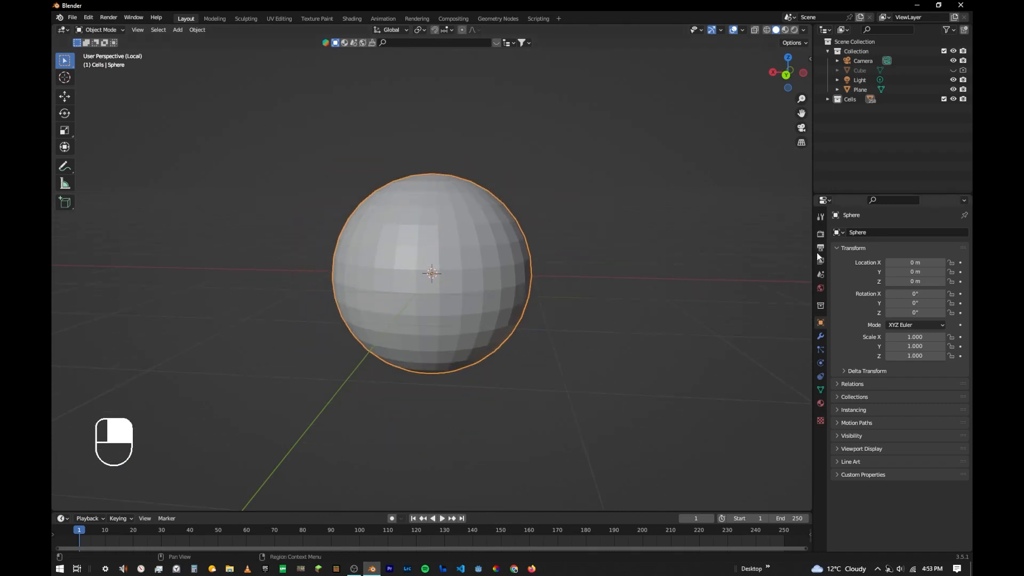
- Add a Subdivision Surface modifier to the sphere and shade it smooth
click(821, 337)
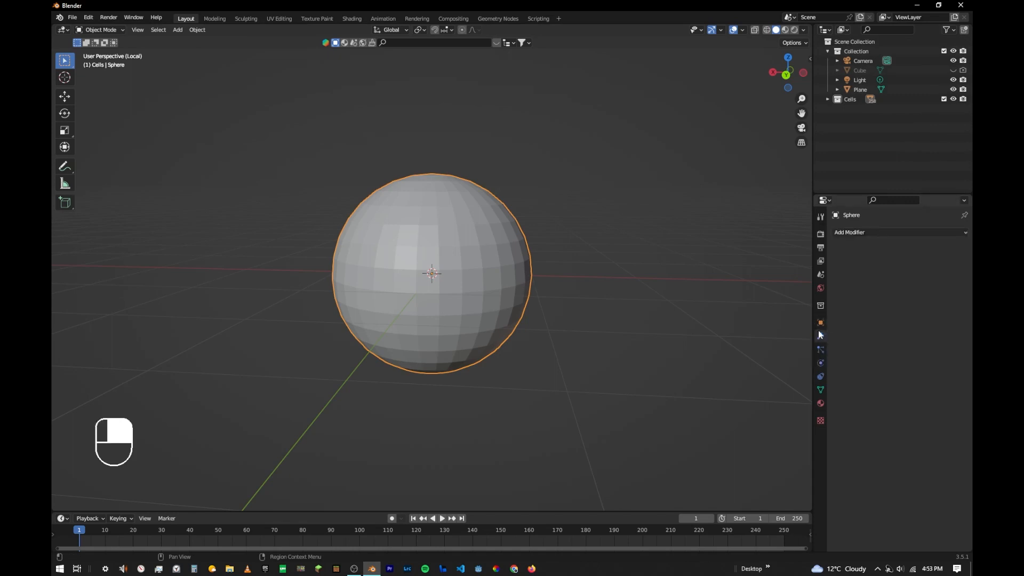
click(866, 232)
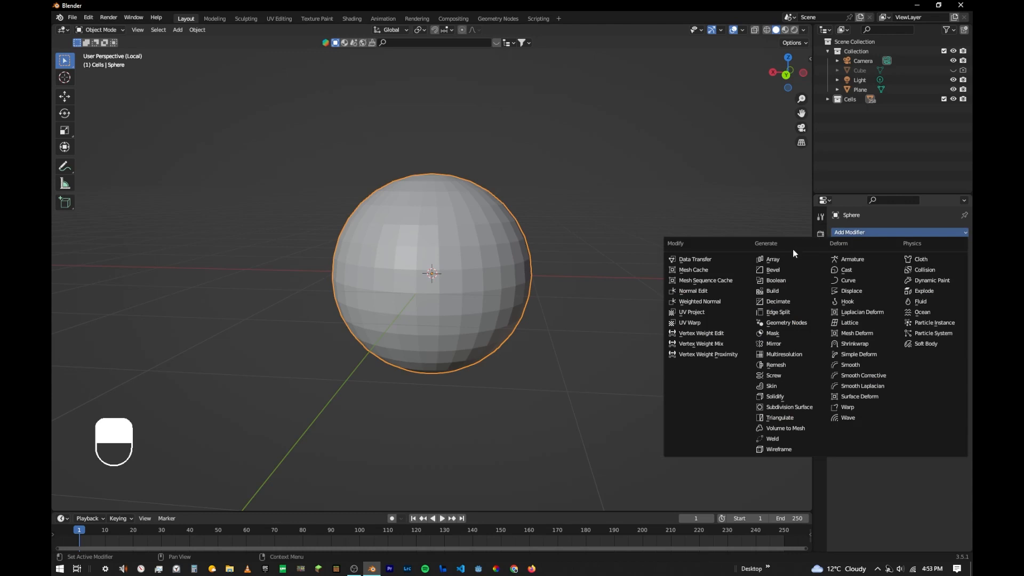
click(784, 410)
middle_drag(590, 339, 430, 228)
right_click(430, 229)
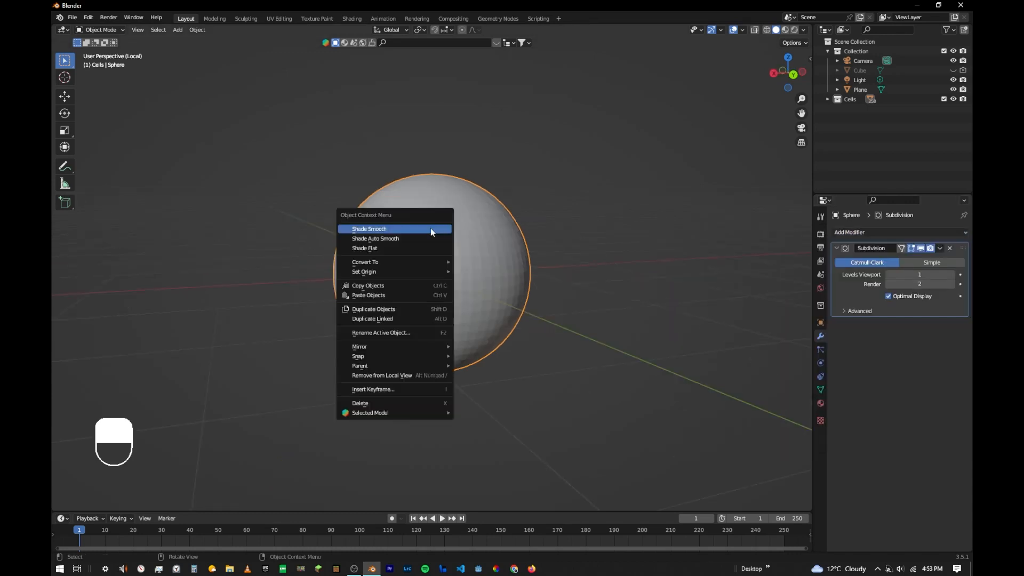
click(430, 228)
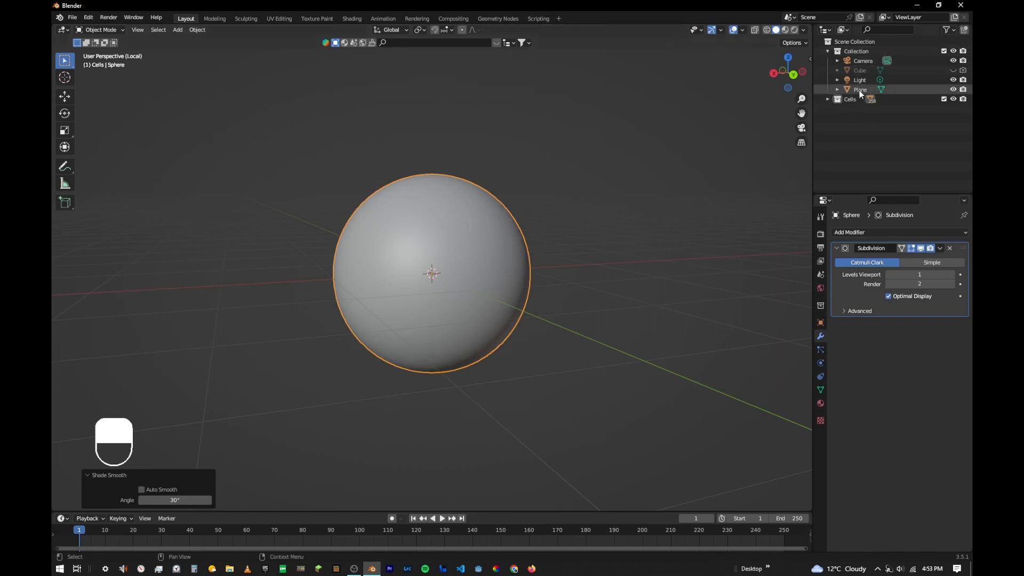
- Move the sphere from the Cells collection into the main Collection and exit local view
click(829, 99)
scroll(880, 102, down, 10)
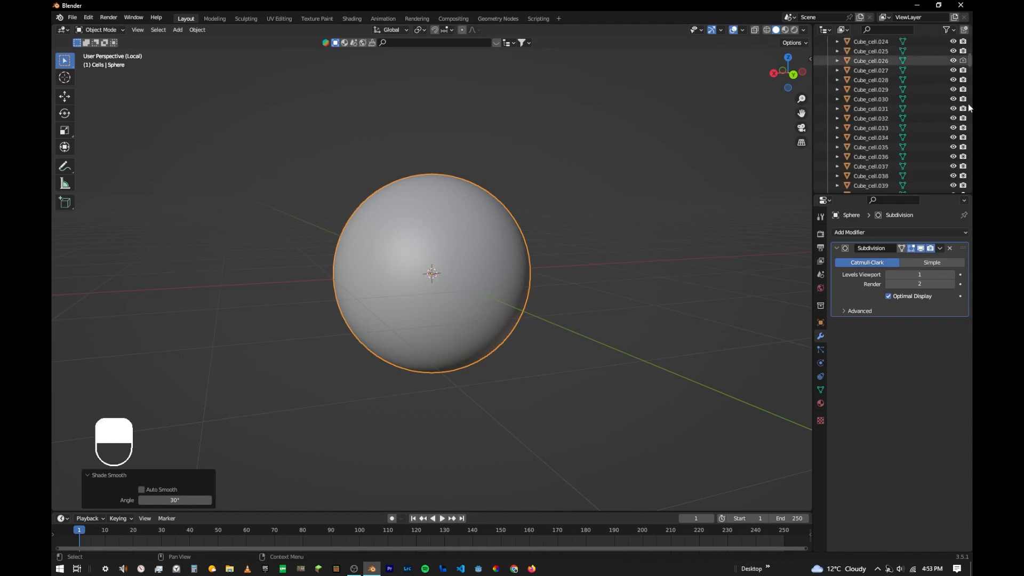
drag(968, 104, 972, 151)
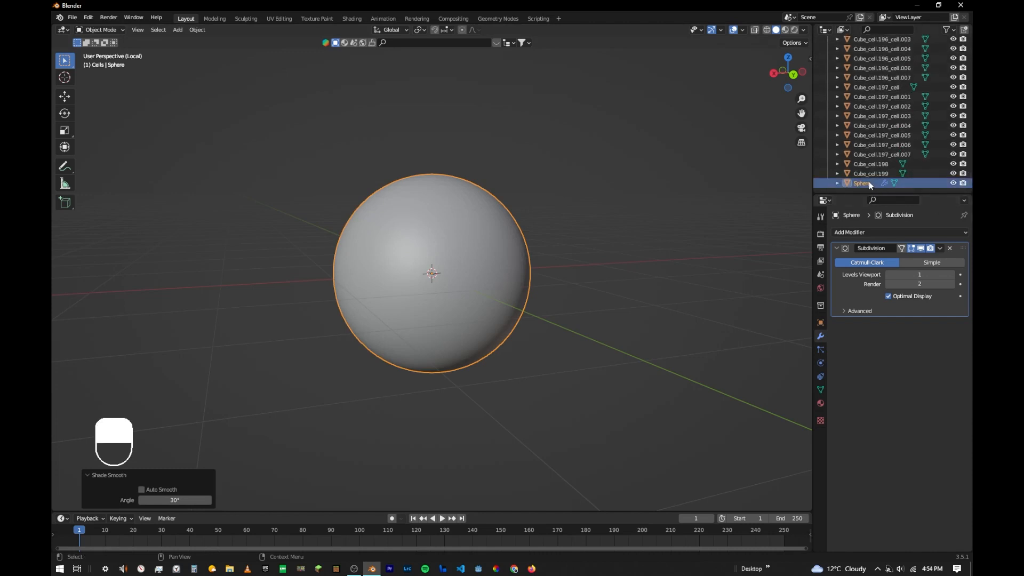
drag(869, 182, 856, 50)
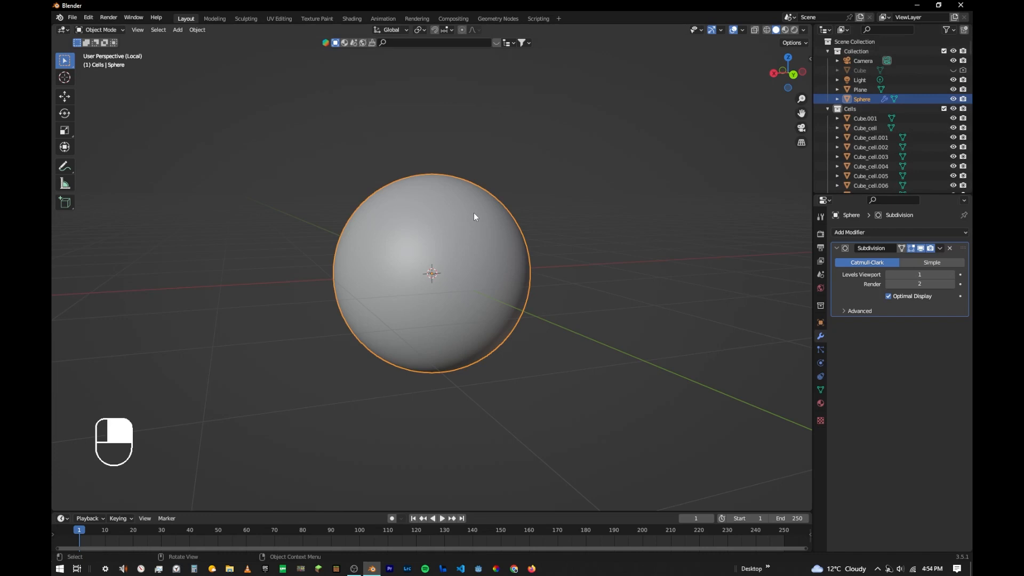
key(slash)
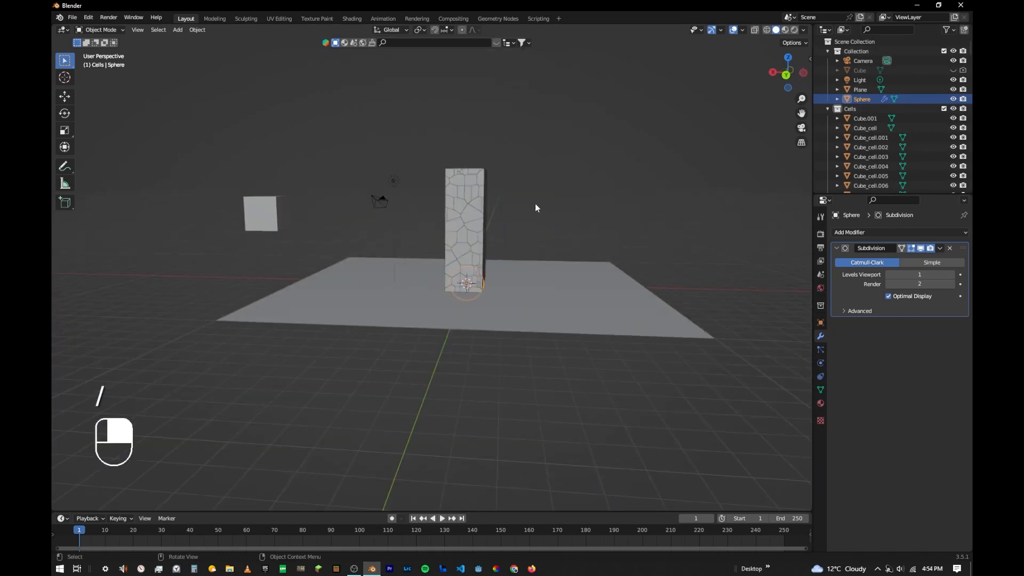
- Move the floating cube from the Cells collection into the main Collection and collapse the Cells list
click(258, 214)
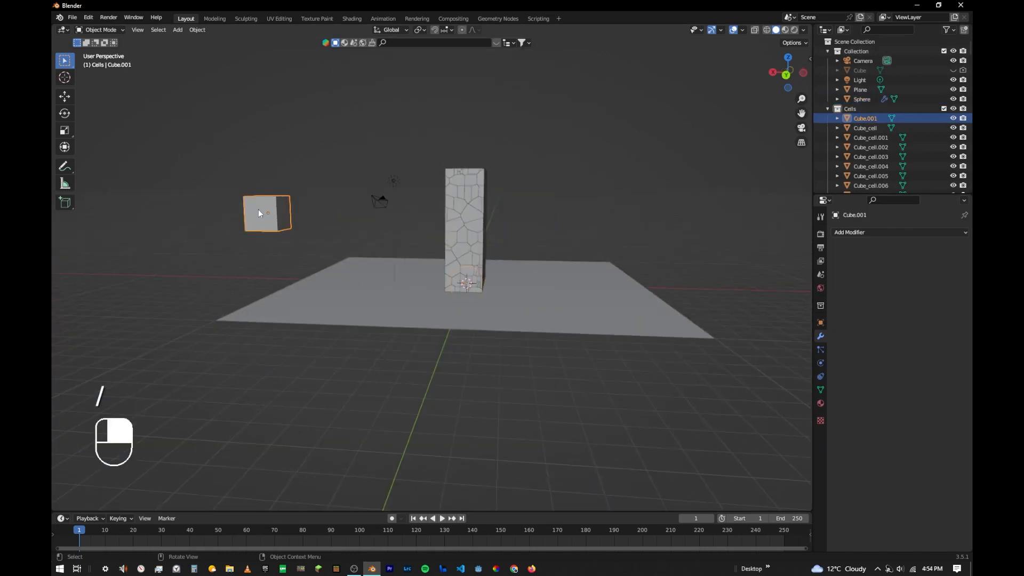
drag(870, 118, 859, 51)
click(828, 118)
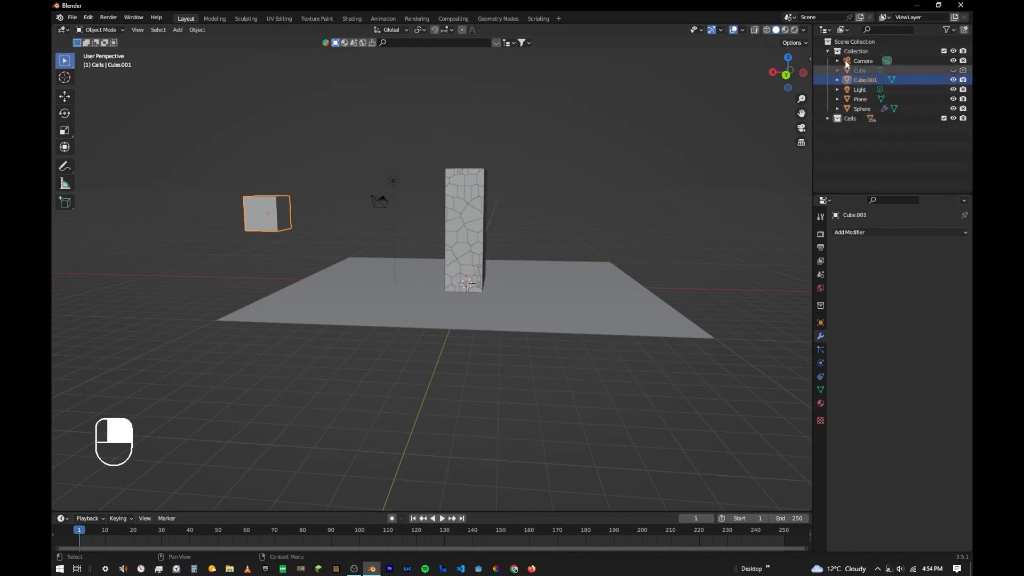
click(852, 50)
middle_drag(418, 149, 343, 218)
click(273, 210)
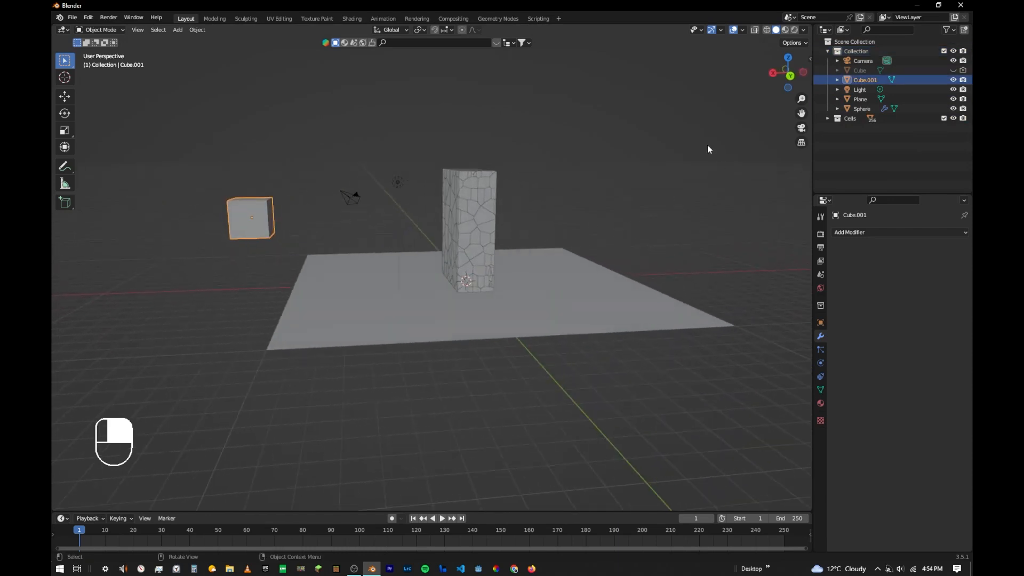
- In the back orthographic view, move the sphere about 10.33 m along X and 4.01 m up along Z, against the cube's block-facing side
click(860, 109)
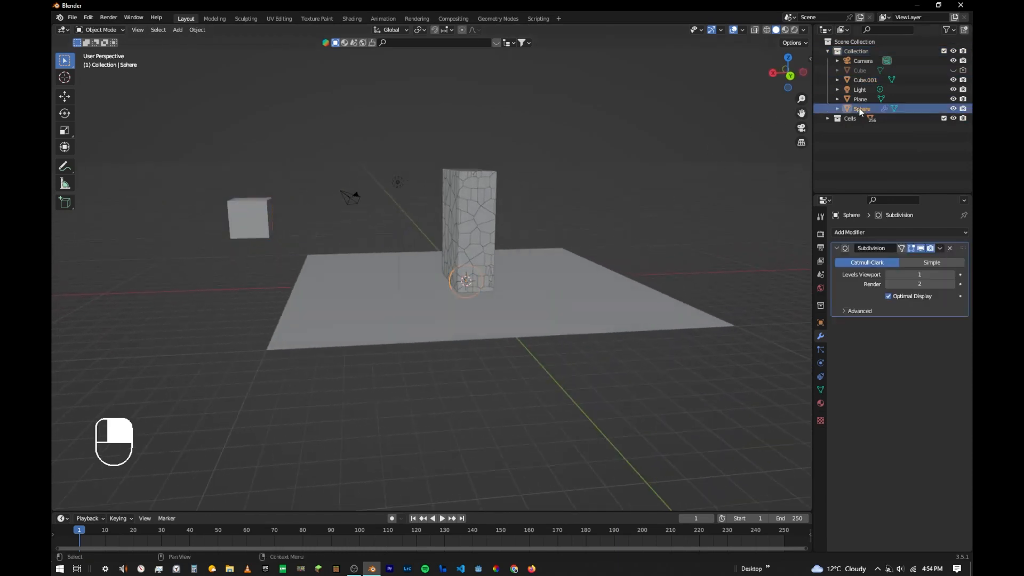
click(790, 76)
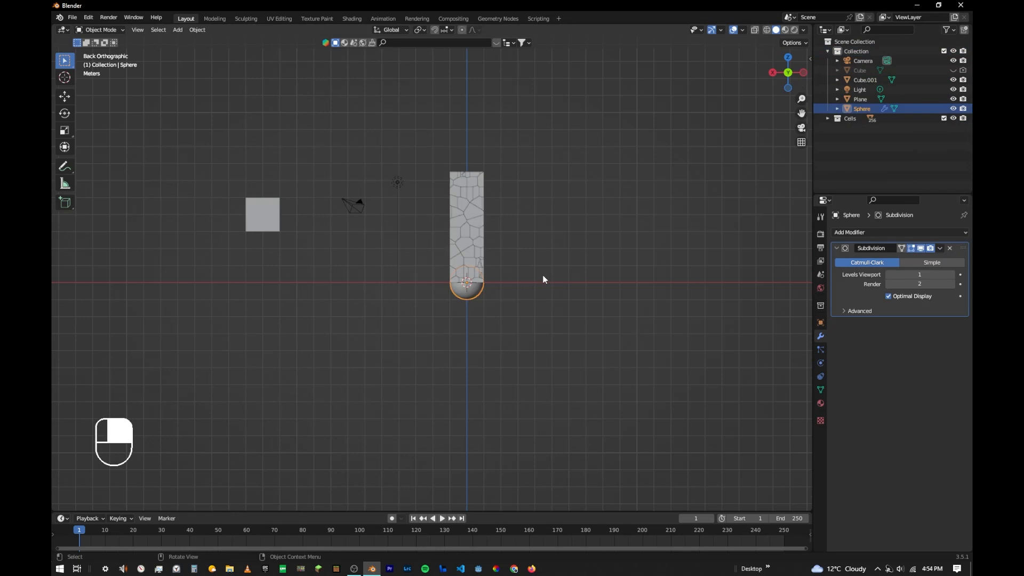
key(g)
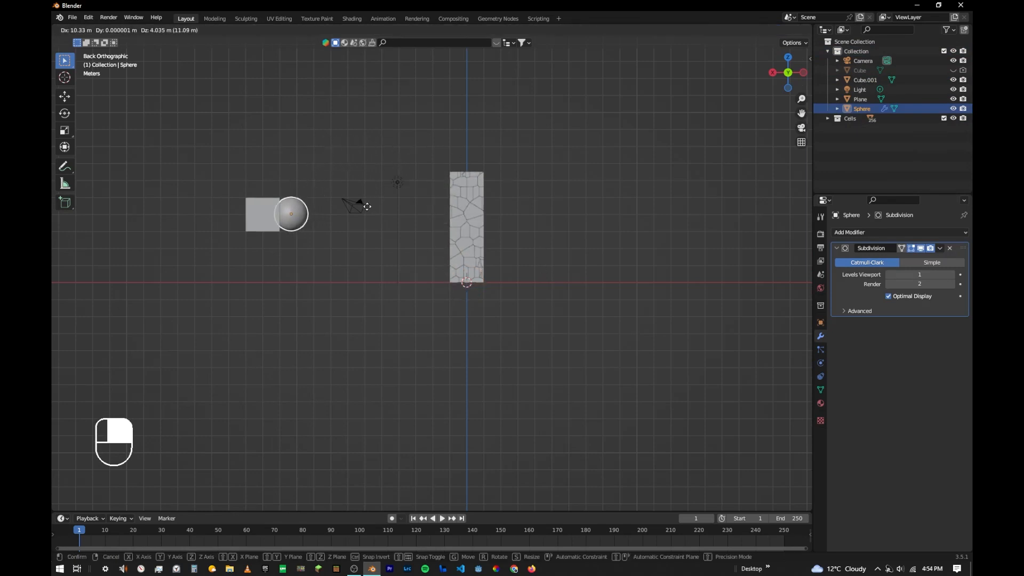
click(366, 206)
shift+middle_drag(290, 218, 495, 324)
scroll(433, 235, up, 5)
middle_drag(401, 262, 449, 206)
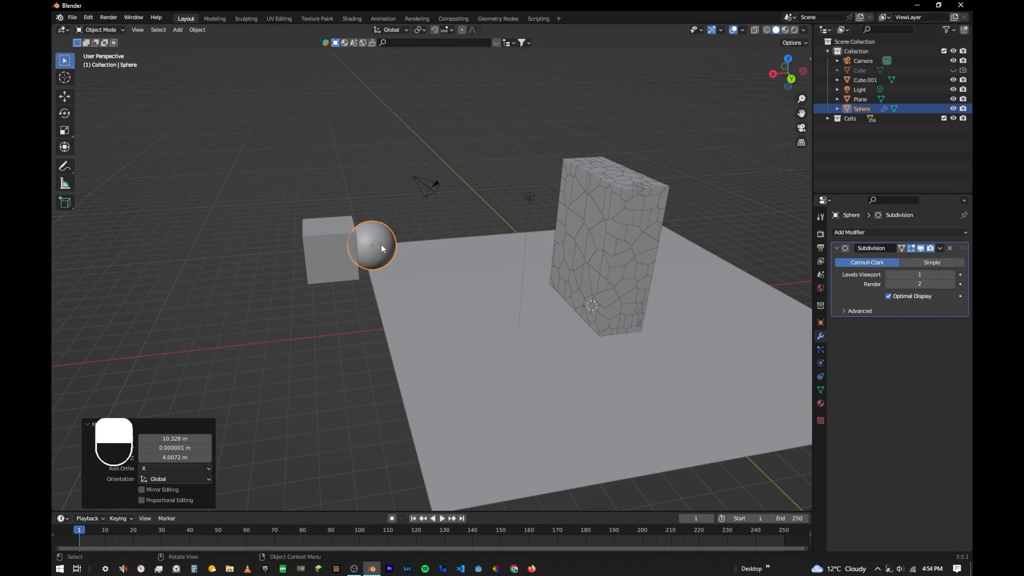
- Make the sphere an active rigid body
click(198, 29)
click(196, 30)
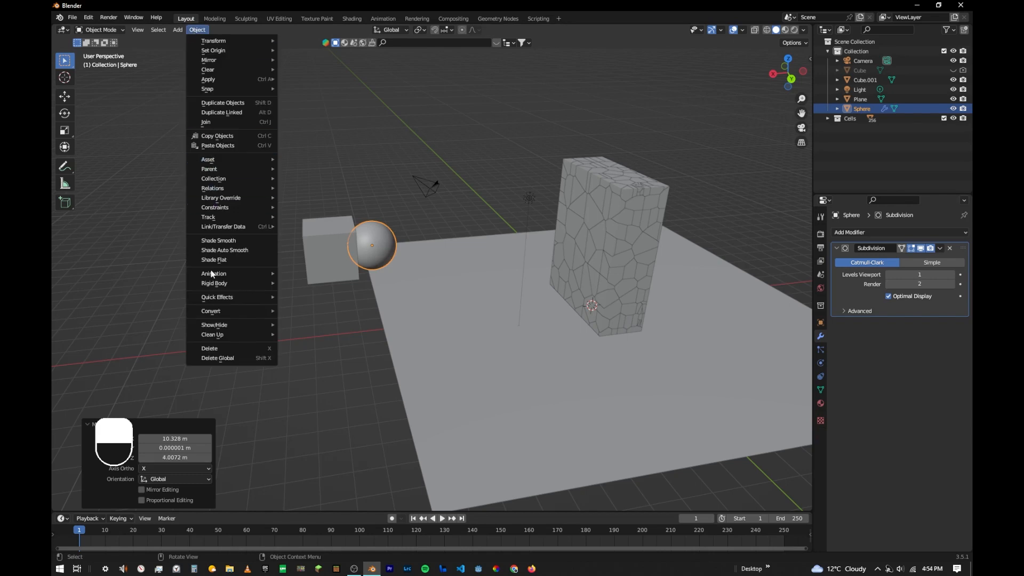
mouse_move(213, 282)
click(299, 281)
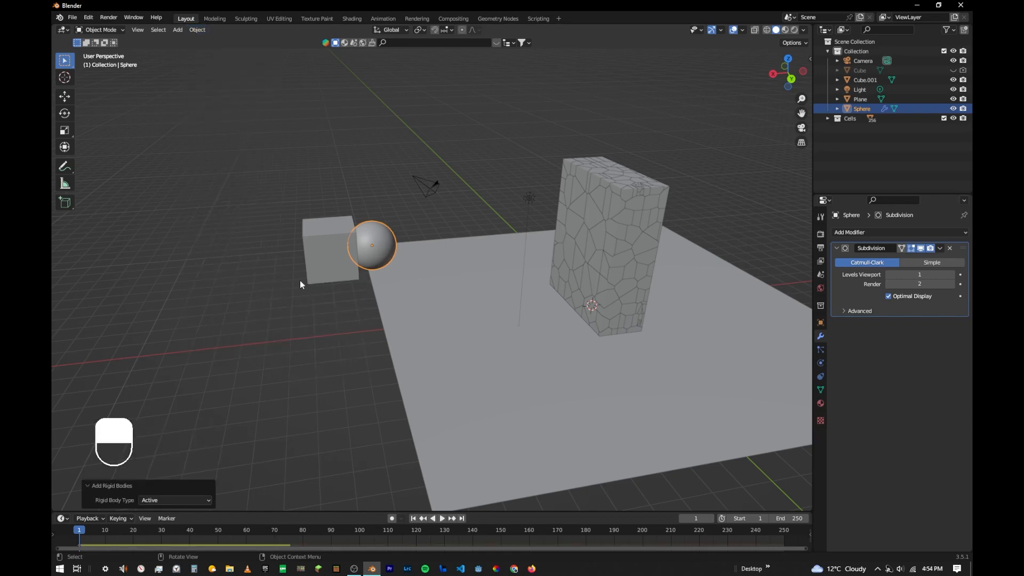
- Make the cube behind the sphere a passive rigid body and reselect the sphere
click(326, 256)
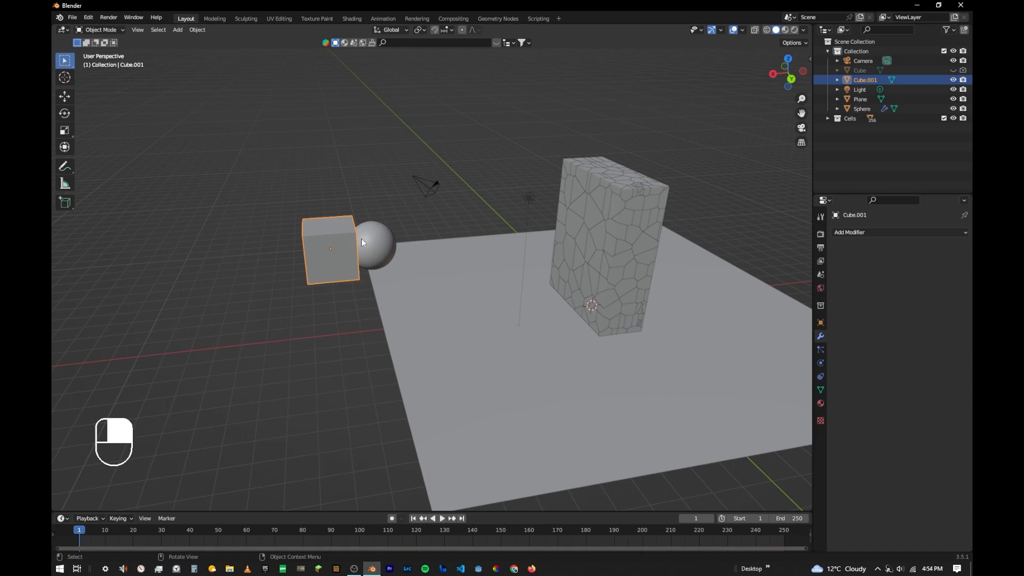
click(197, 30)
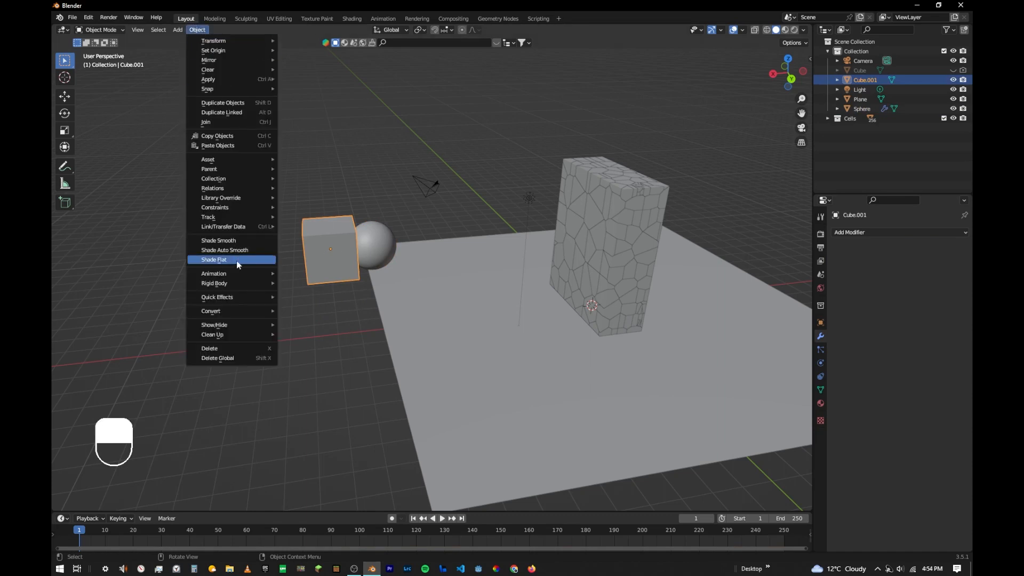
mouse_move(237, 283)
click(299, 293)
click(351, 232)
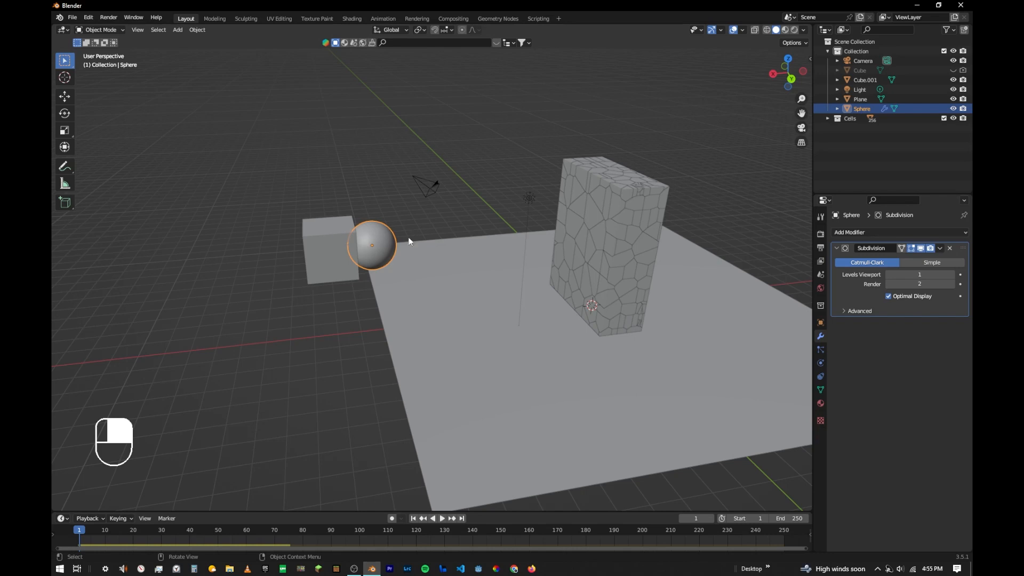
- Play the simulation several times to check how the sphere launches off the cube and hits the fractured block
key(space)
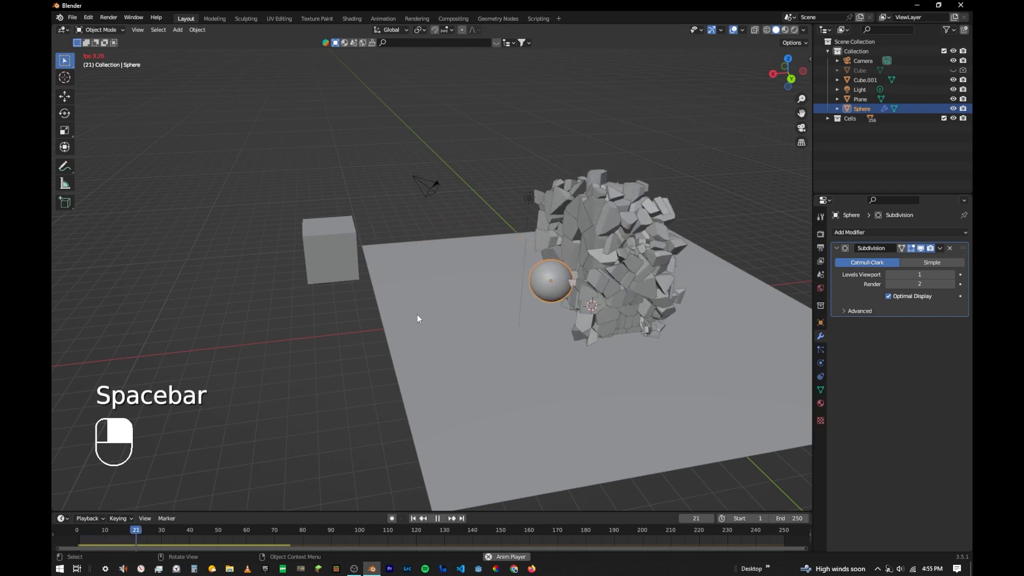
key(space)
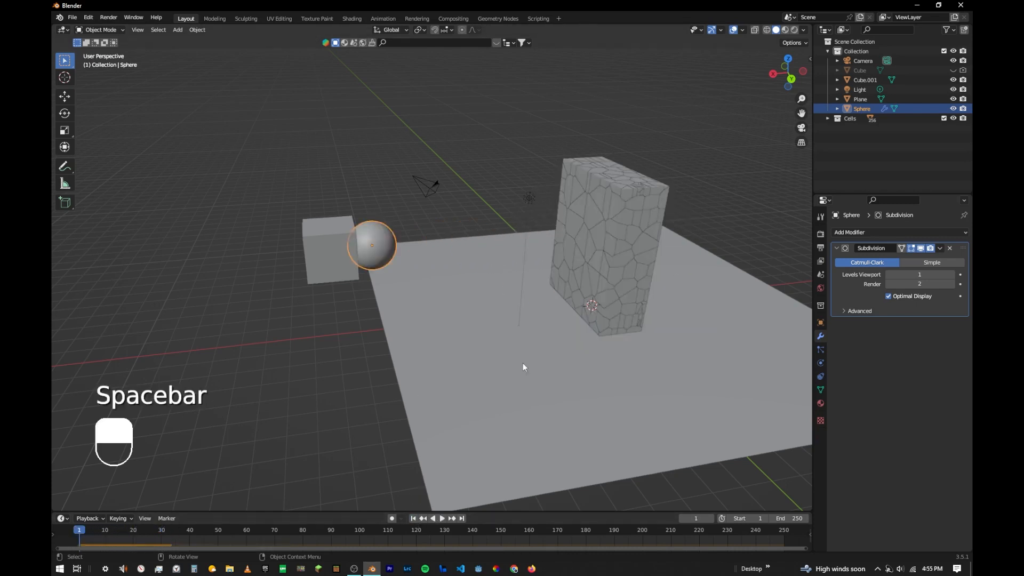
key(space)
key(space)
key(space)
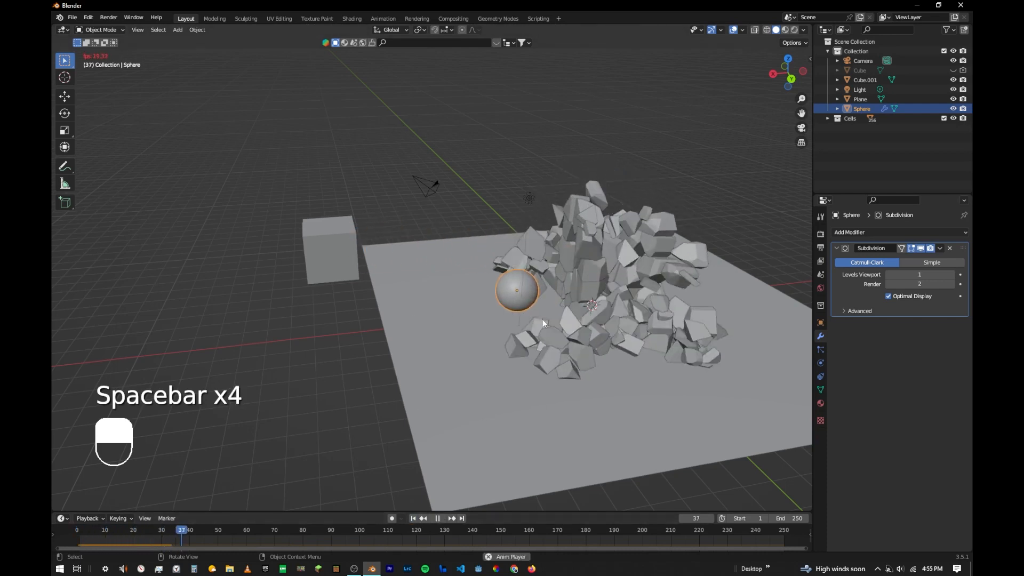
key(space)
key(space)
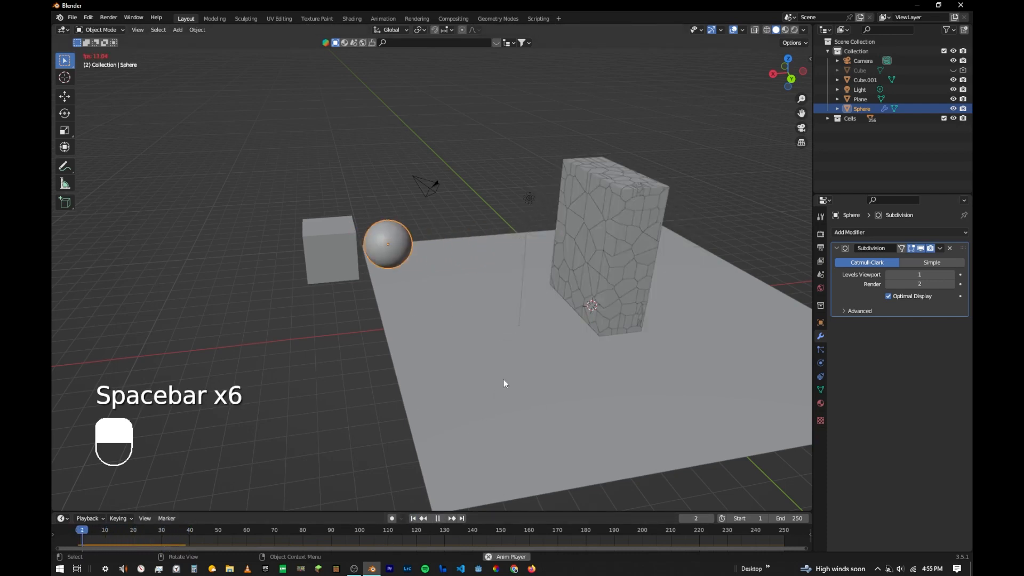
key(space)
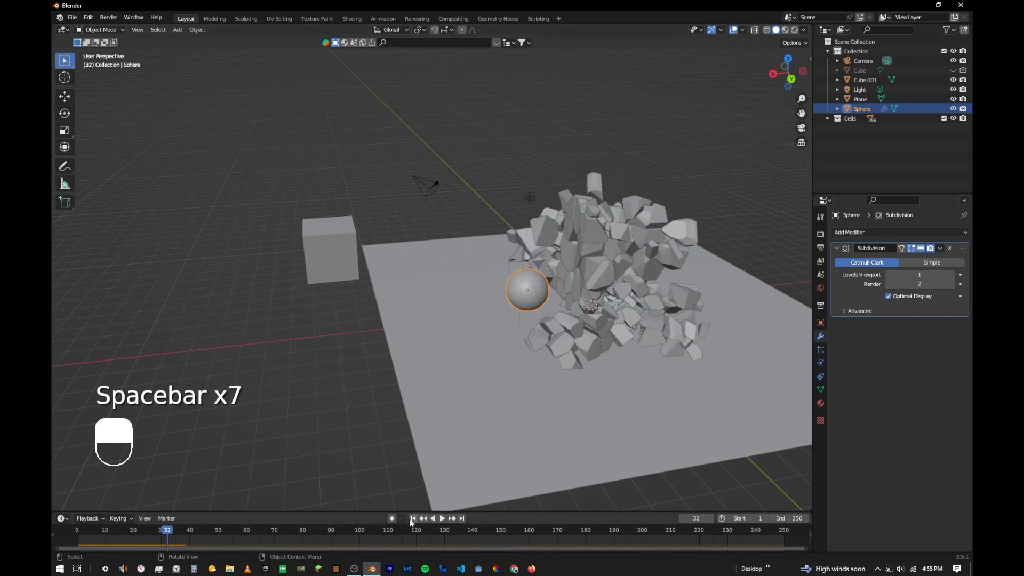
- Set the sphere's rigid body mass to 50 kg and replay the simulation from the first frame
click(820, 363)
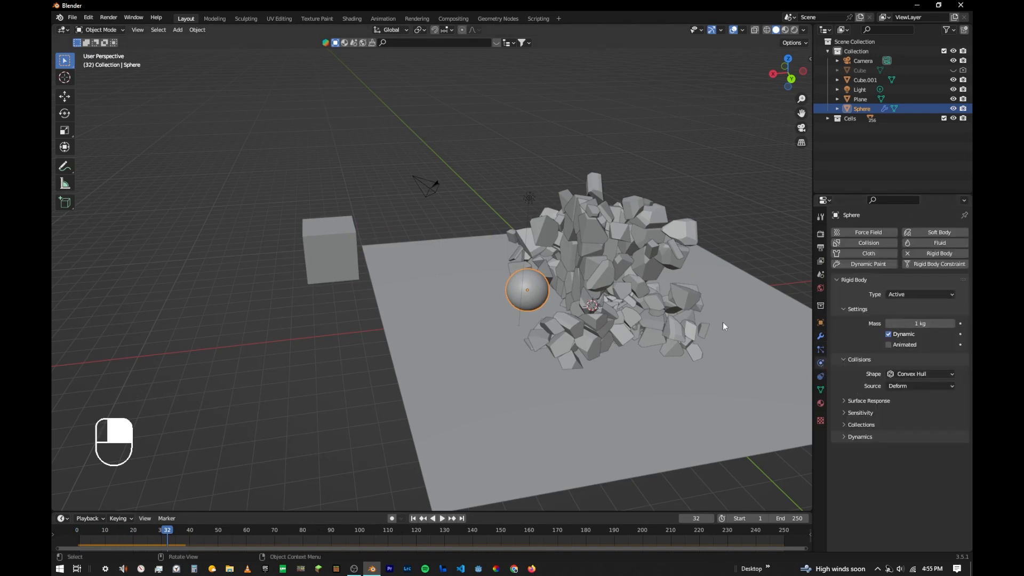
click(606, 278)
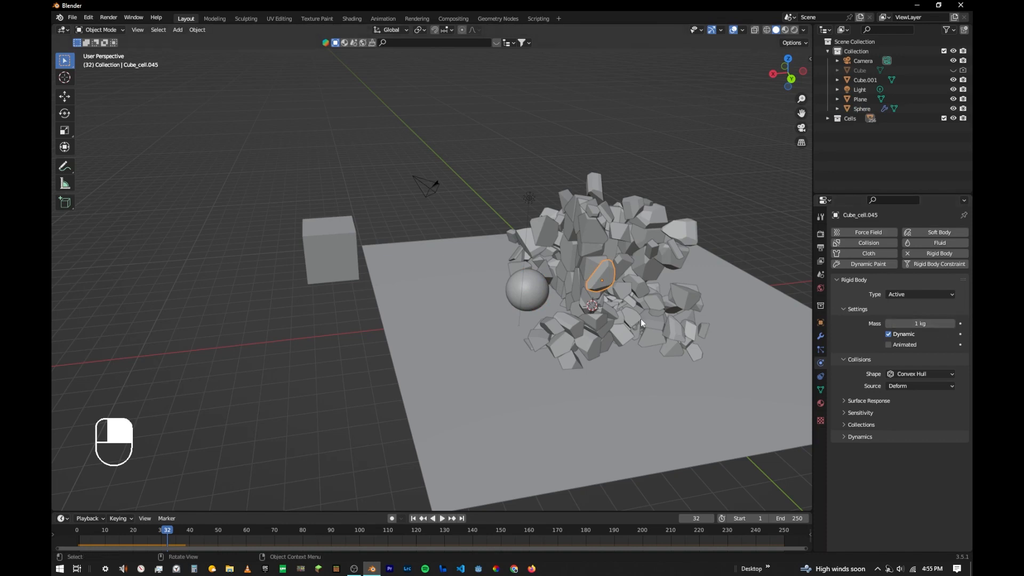
click(523, 288)
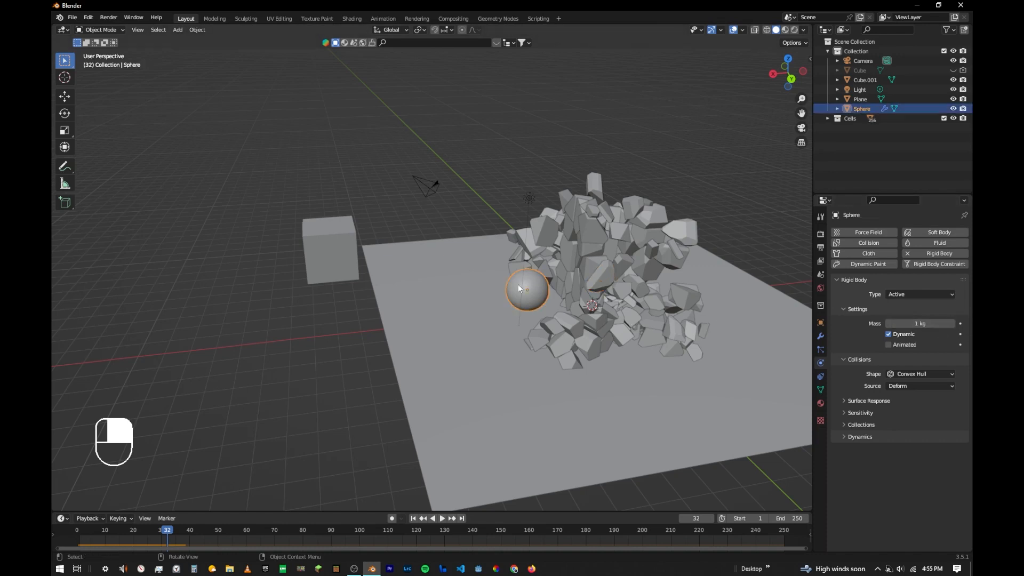
click(919, 323)
text(50)
key(Return)
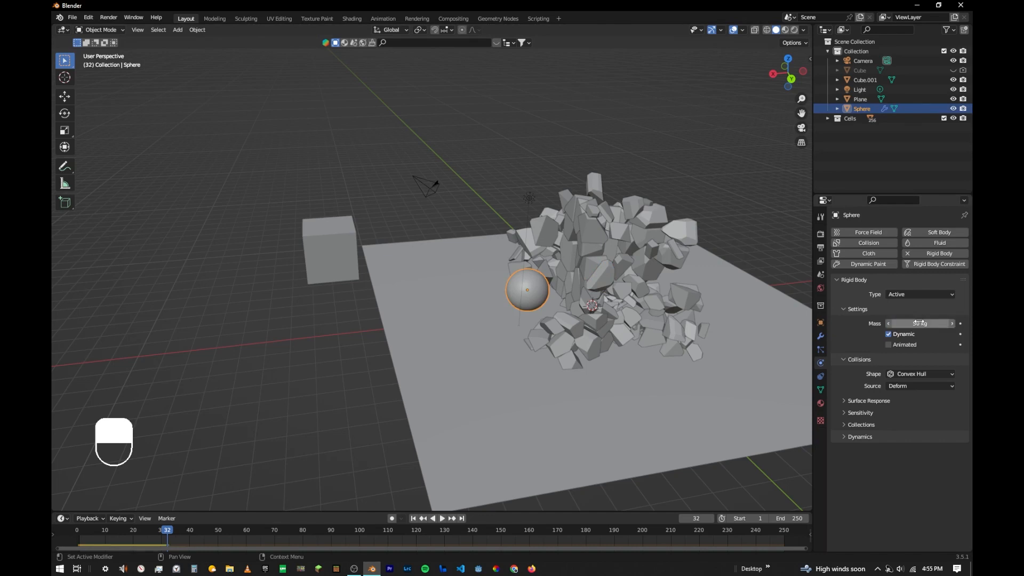
click(413, 518)
key(space)
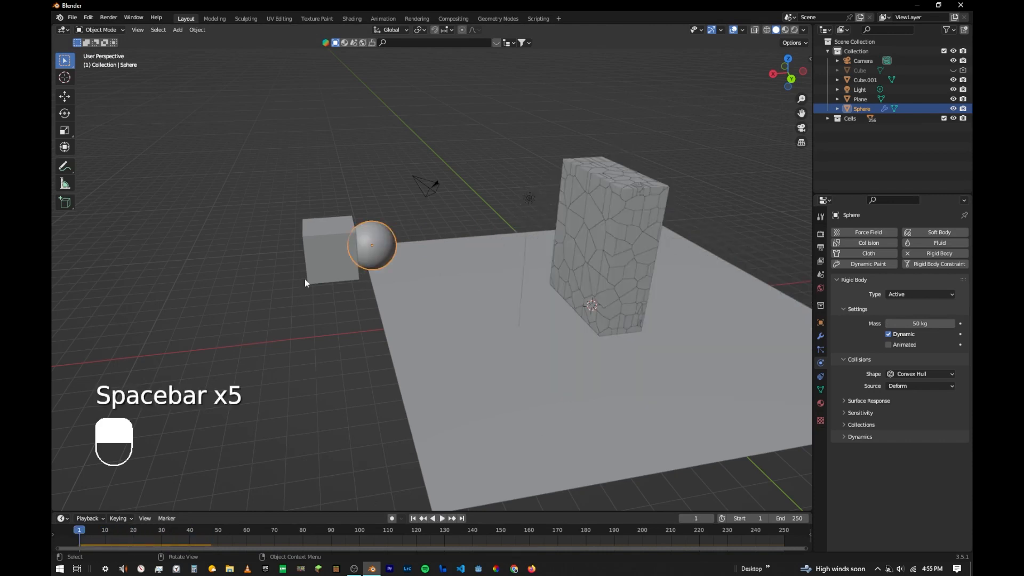
- Select the cube together with the sphere and move both about 1.6 m up along Z
click(312, 218)
middle_drag(349, 242, 392, 197)
key(g)
key(z)
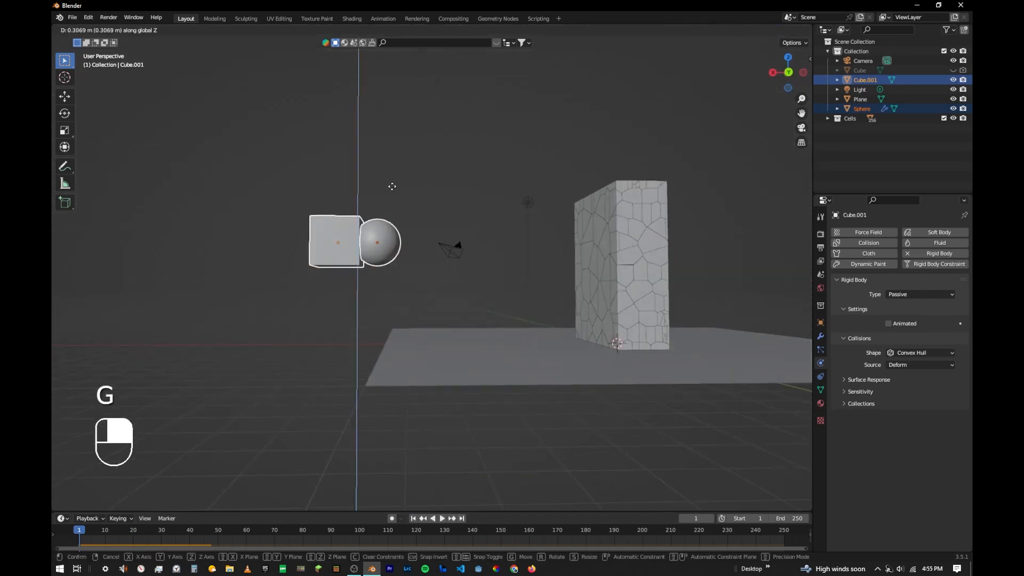
click(393, 163)
middle_drag(439, 236, 452, 287)
- Replay the simulation from different angles to check the raised sphere's impact, and return to the first frame
key(space)
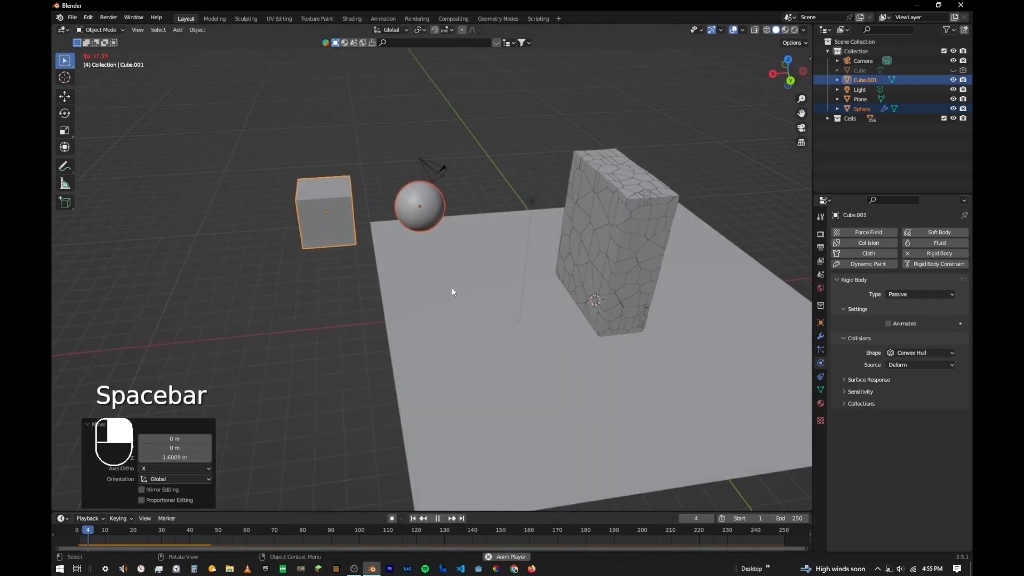
middle_drag(542, 305, 596, 286)
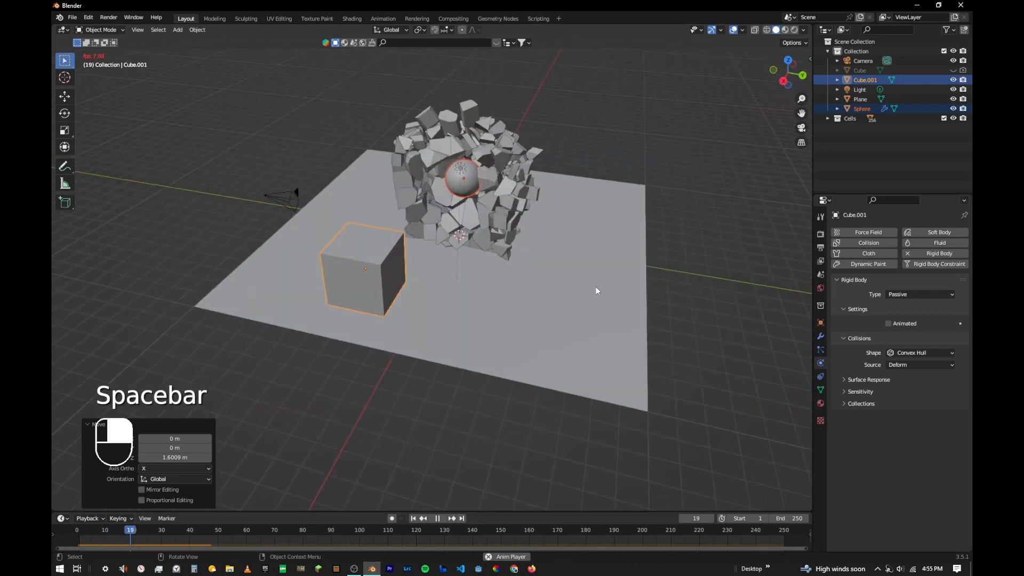
key(space)
click(414, 518)
middle_drag(496, 373, 511, 198)
key(space)
key(space)
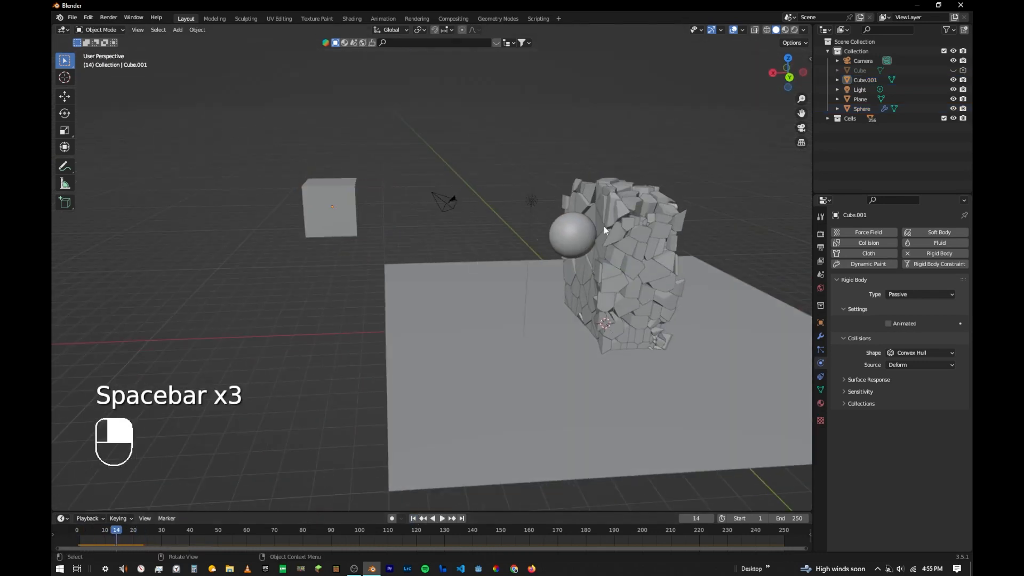
click(413, 518)
middle_drag(593, 221, 715, 223)
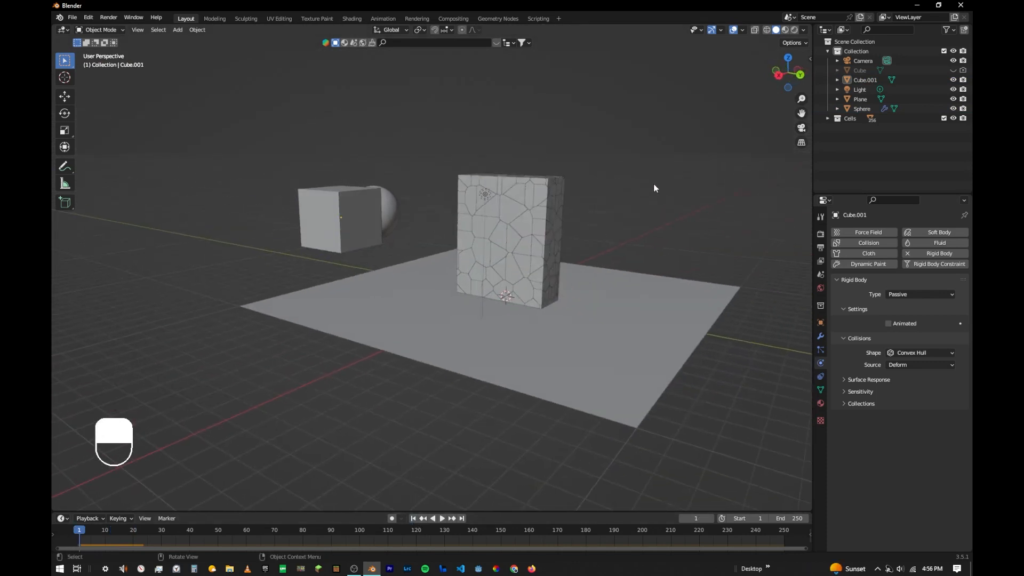
- Select all objects in the Cells collection and make one fractured piece on the block's face the active object
middle_drag(654, 184, 581, 202)
right_click(850, 120)
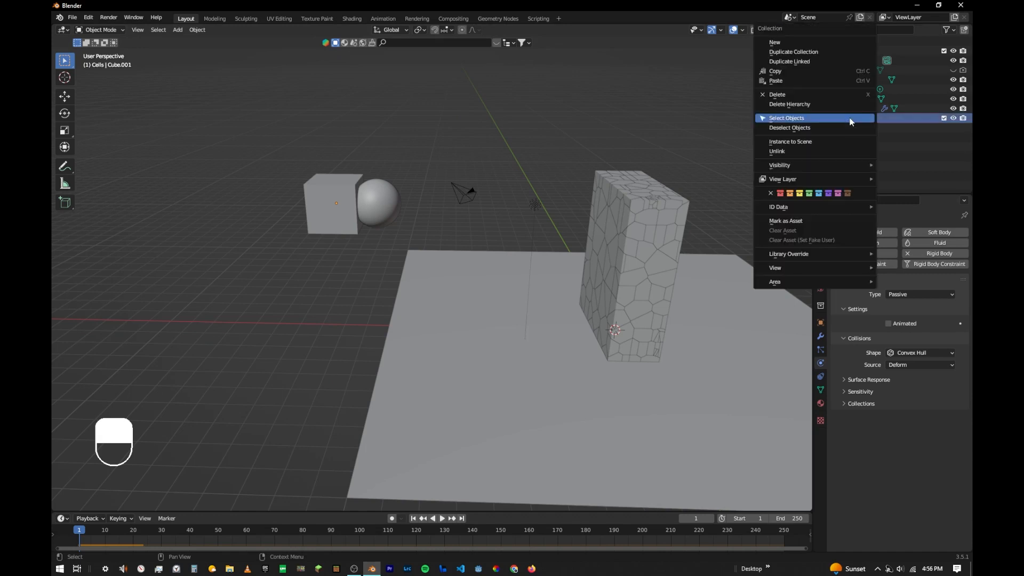
click(850, 122)
middle_drag(741, 251, 561, 236)
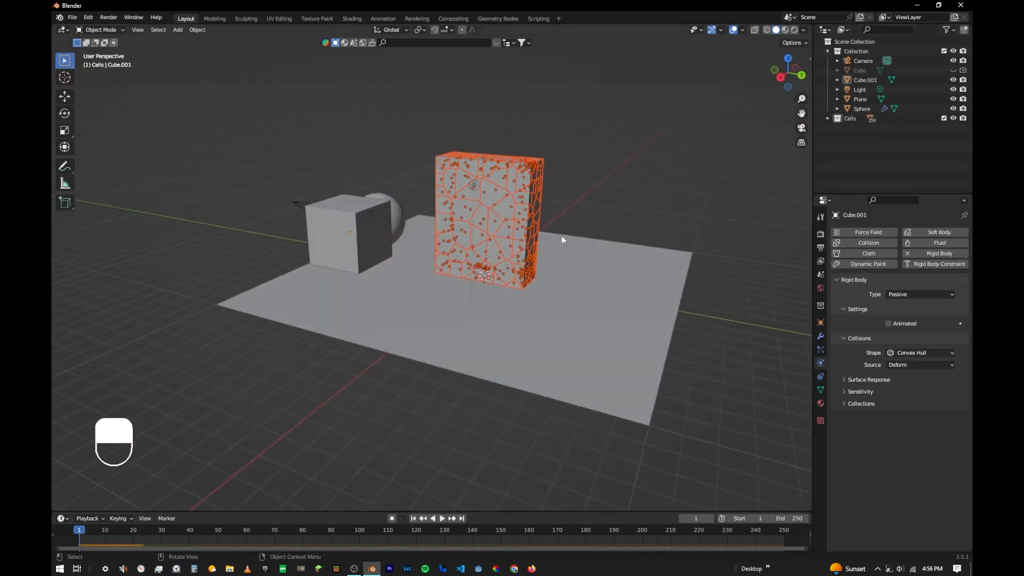
shift+click(509, 215)
middle_drag(563, 190, 569, 209)
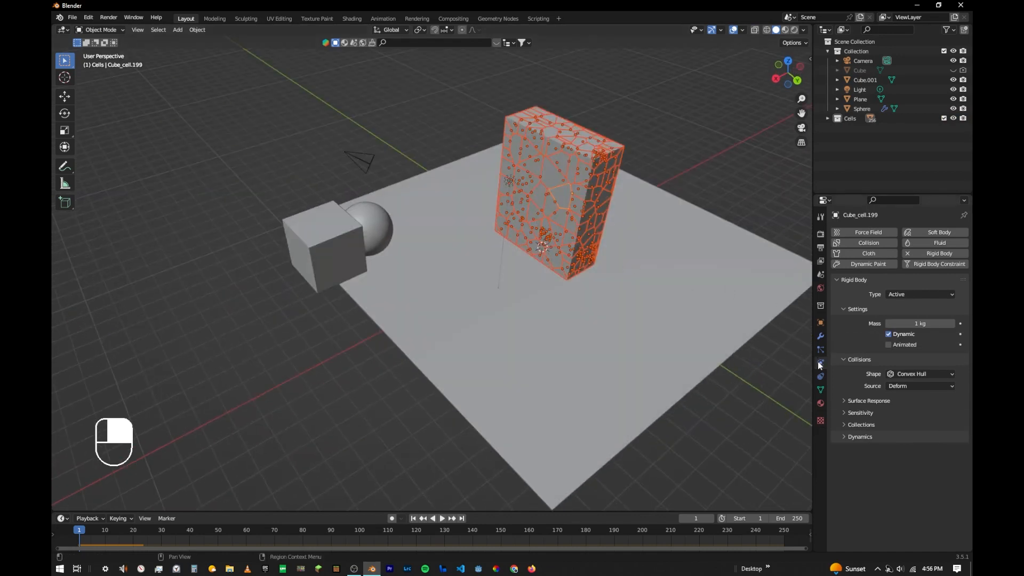
- Enable Deactivation with Start Deactivated on the active piece and copy its rigid body settings to all selected pieces
click(859, 438)
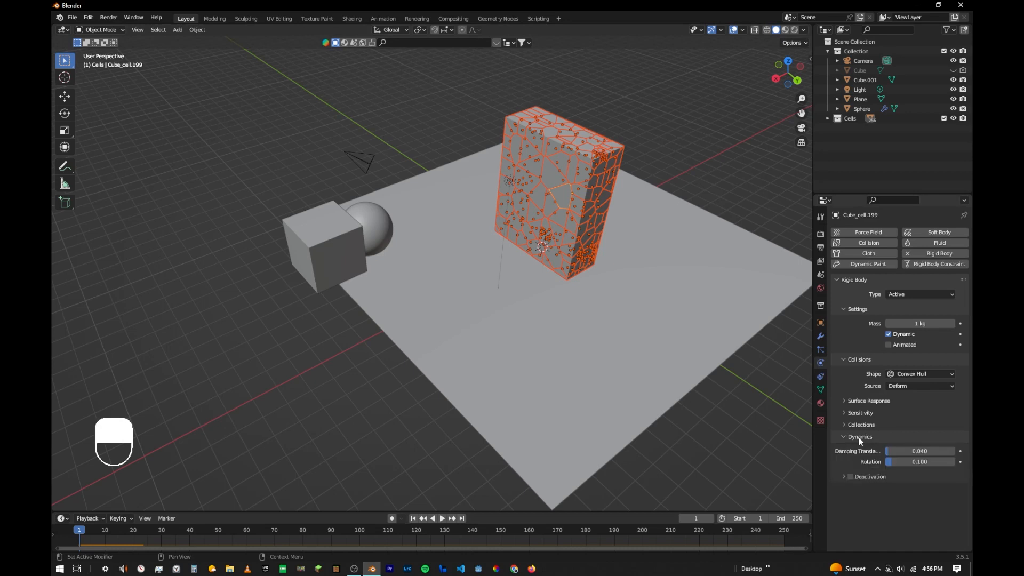
click(851, 477)
click(843, 475)
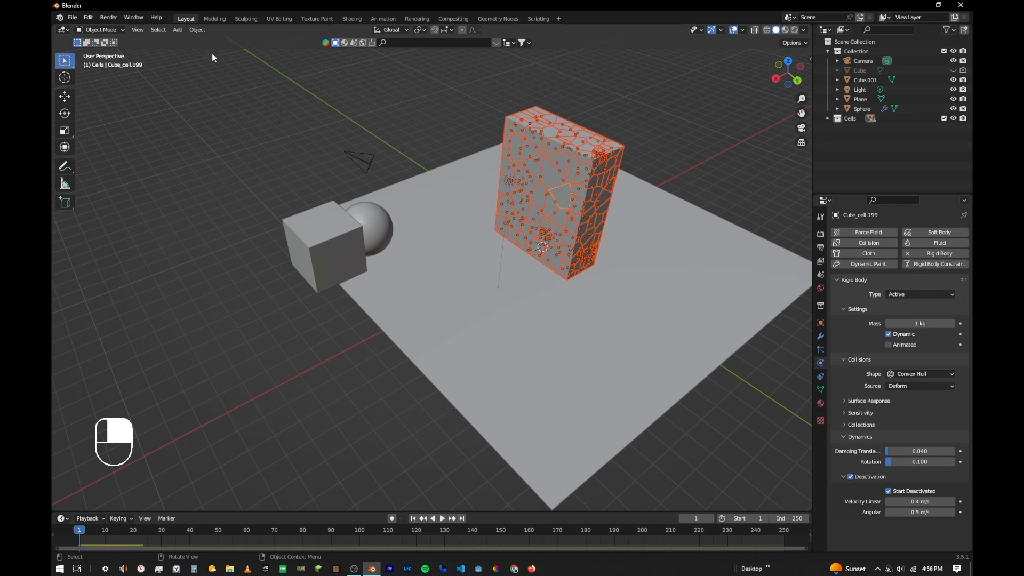
click(201, 30)
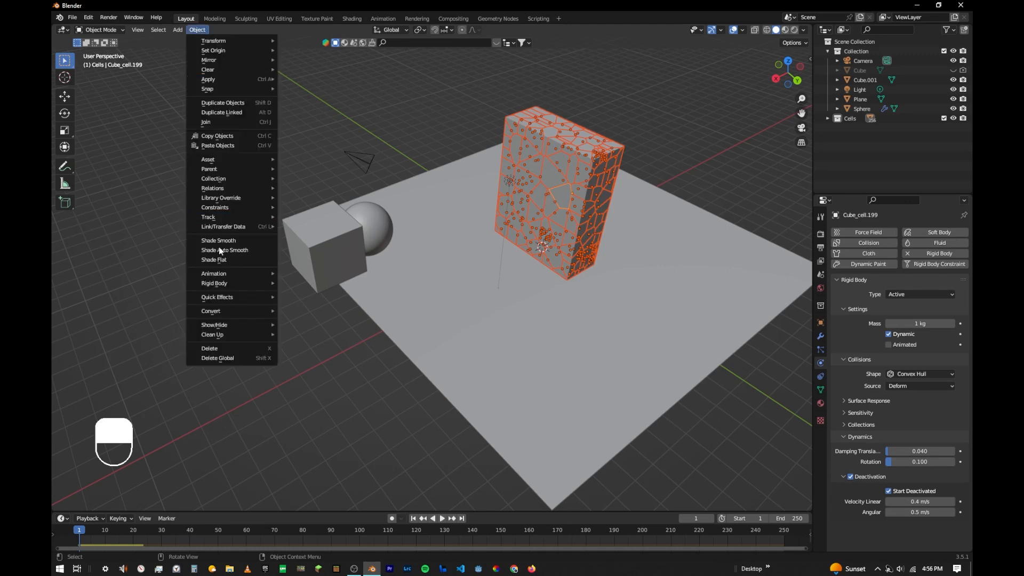
mouse_move(221, 288)
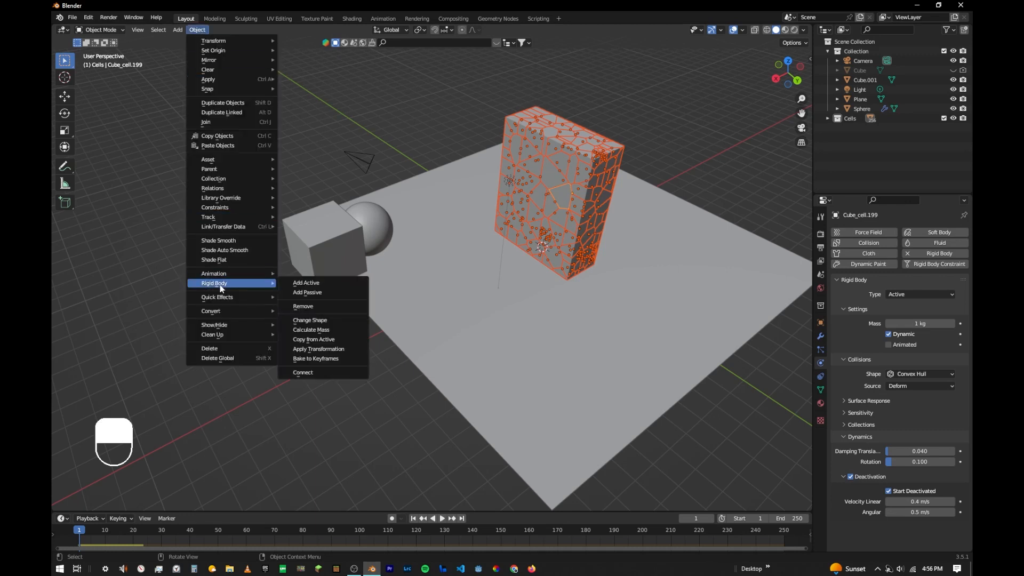
click(337, 338)
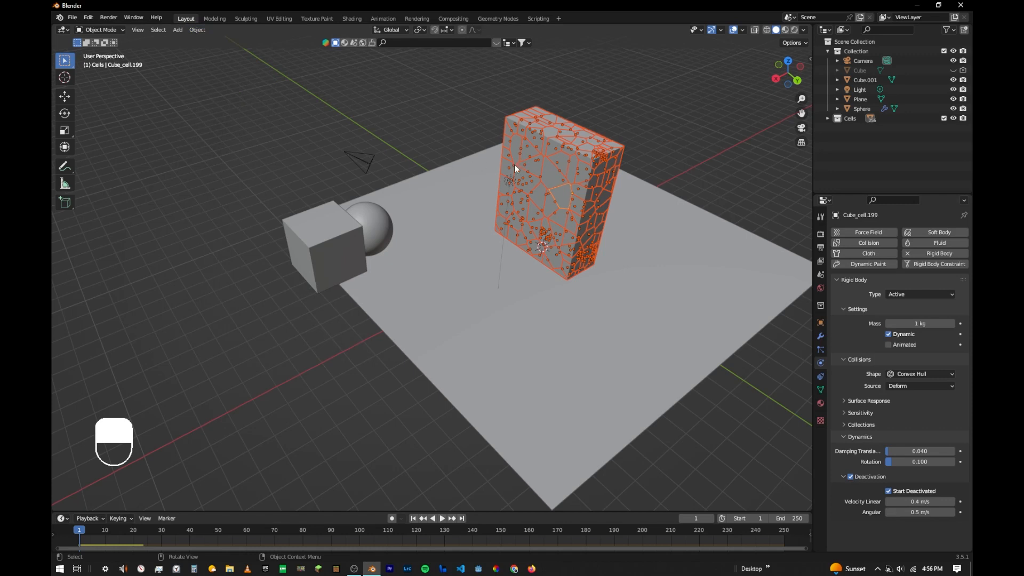
- Play the simulation to check how the deactivated pieces react to the sphere, deselect them, and return to the first frame
key(space)
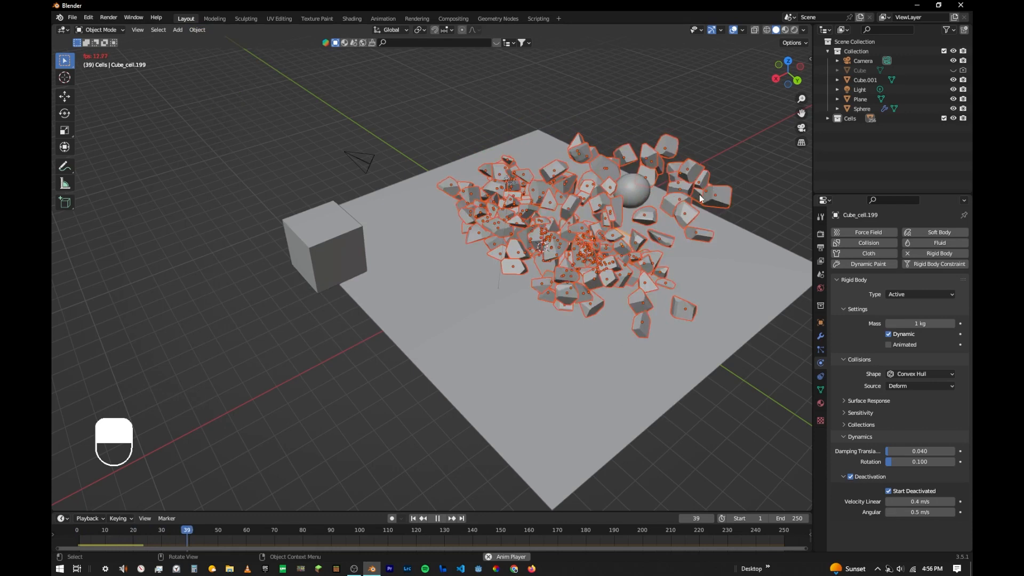
click(743, 168)
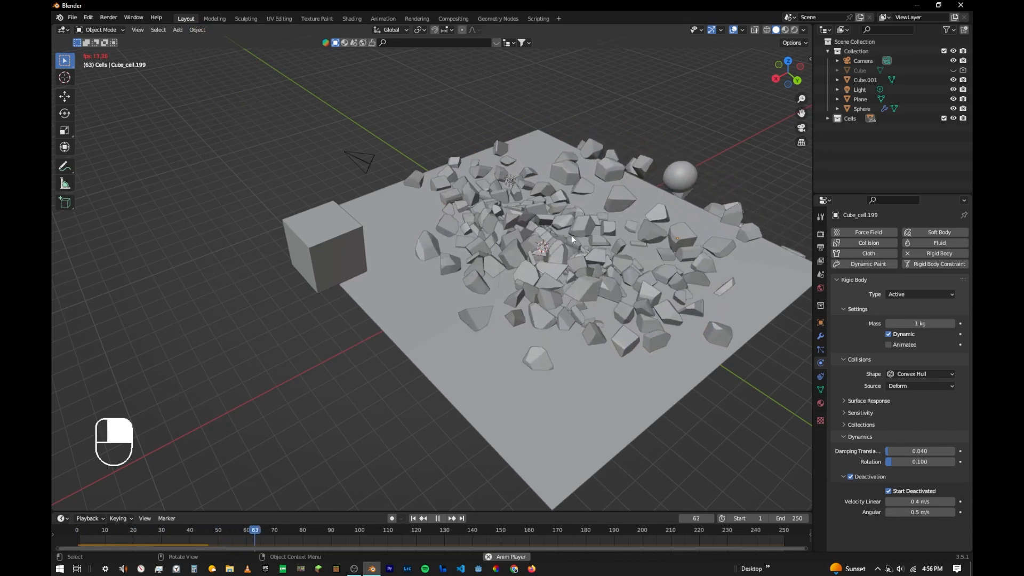
key(space)
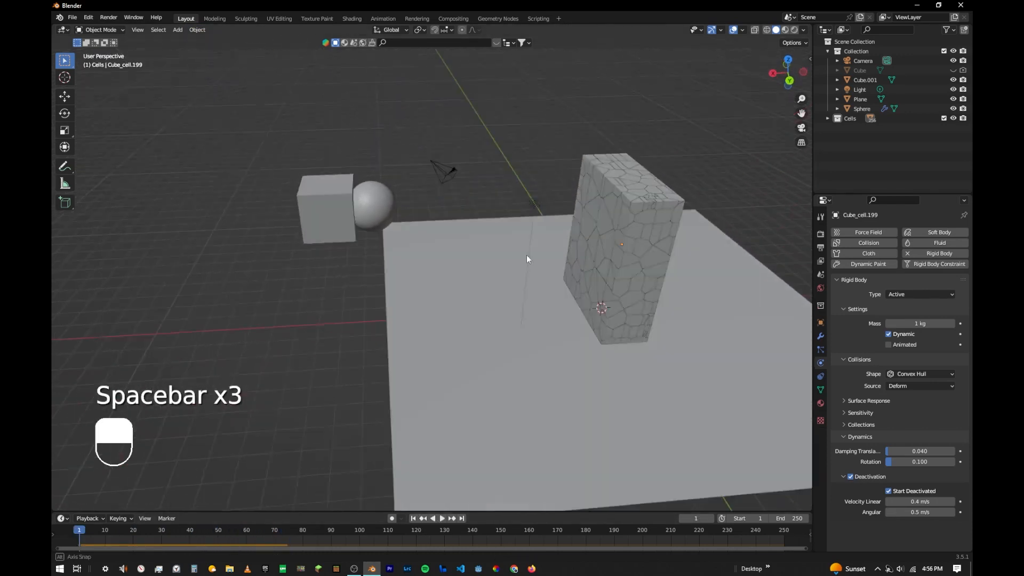
- Look through the camera, select it, and lock the camera to the view
key(KP_0)
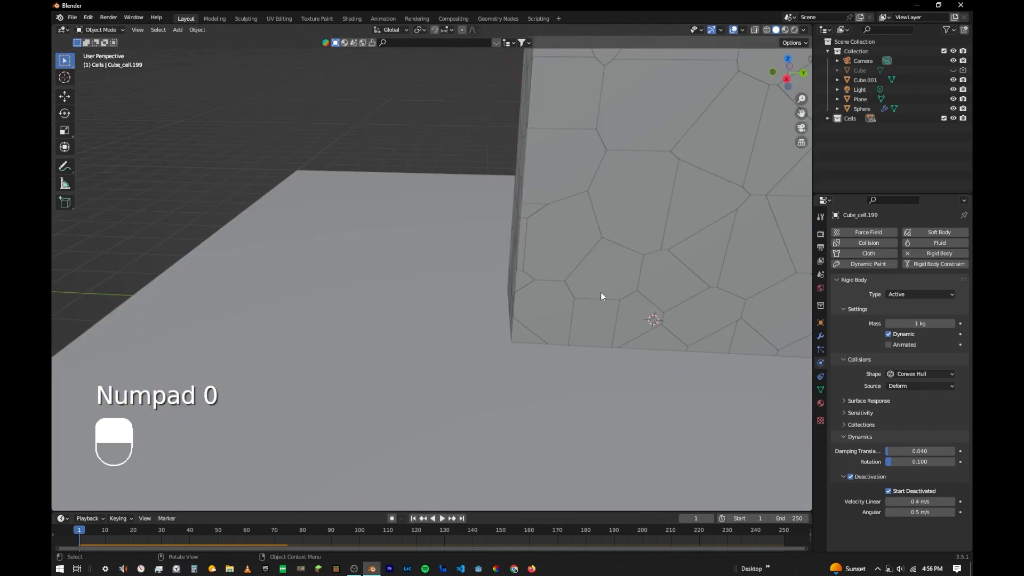
click(802, 129)
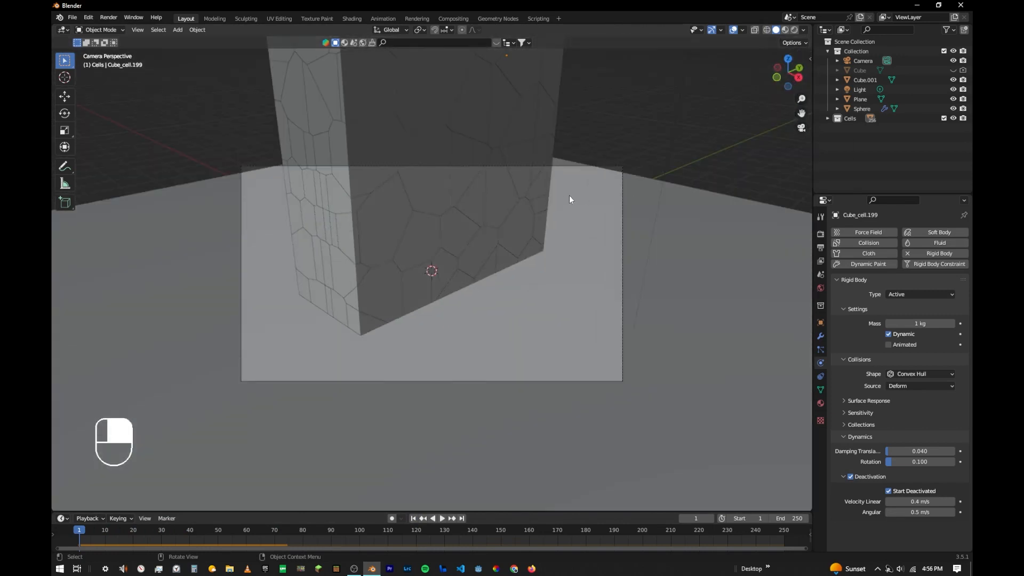
click(862, 60)
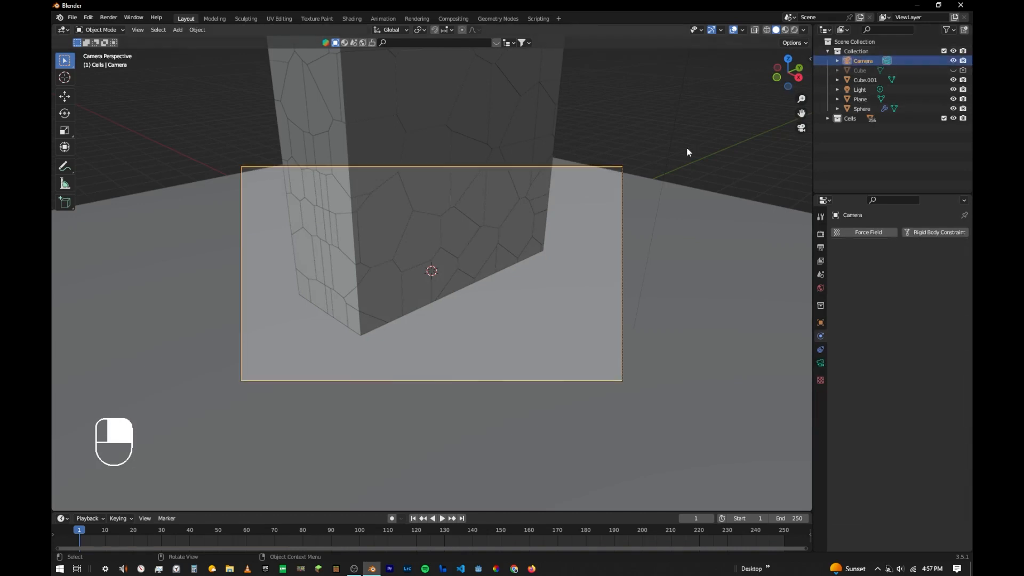
key(n)
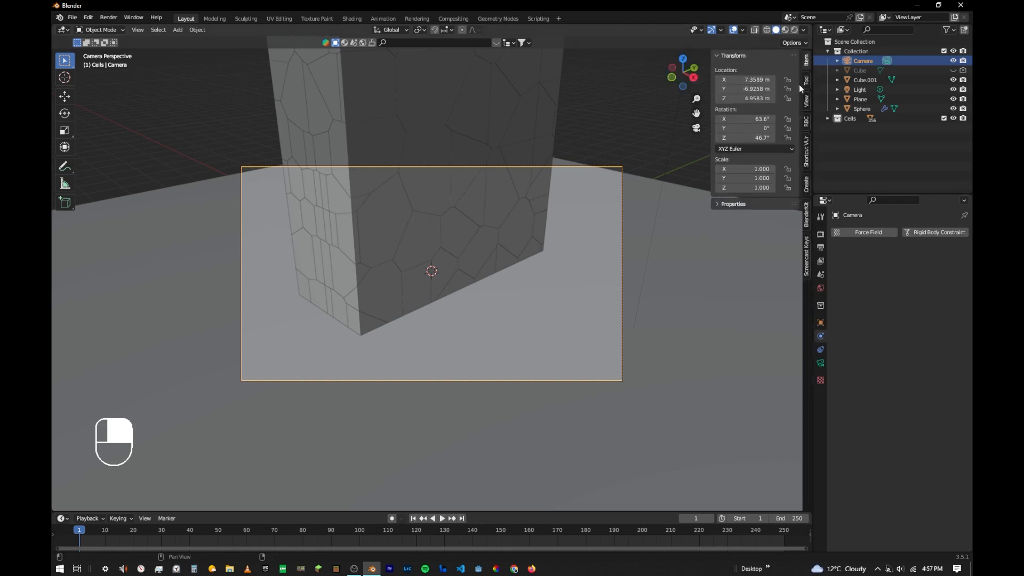
click(808, 102)
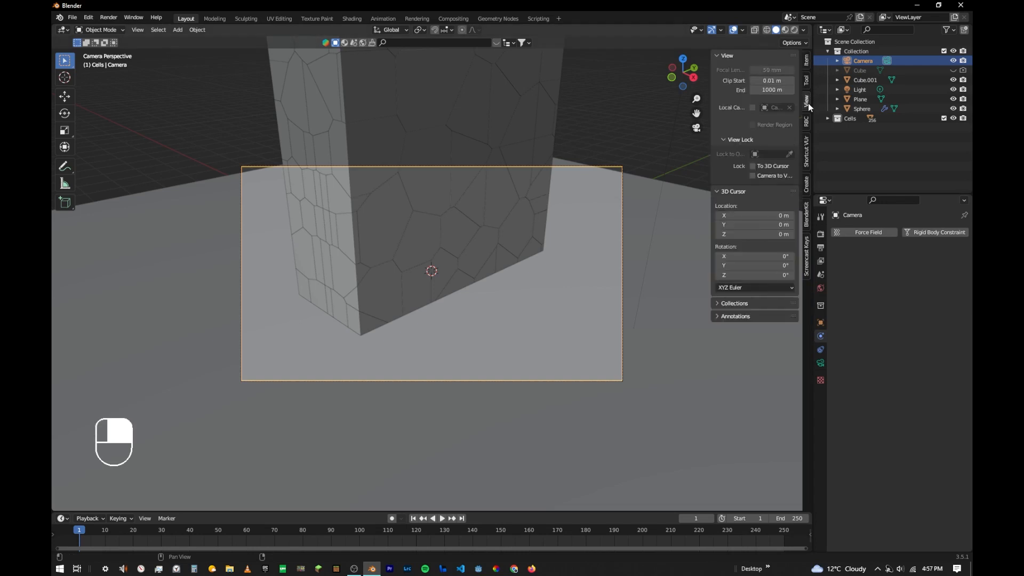
click(757, 174)
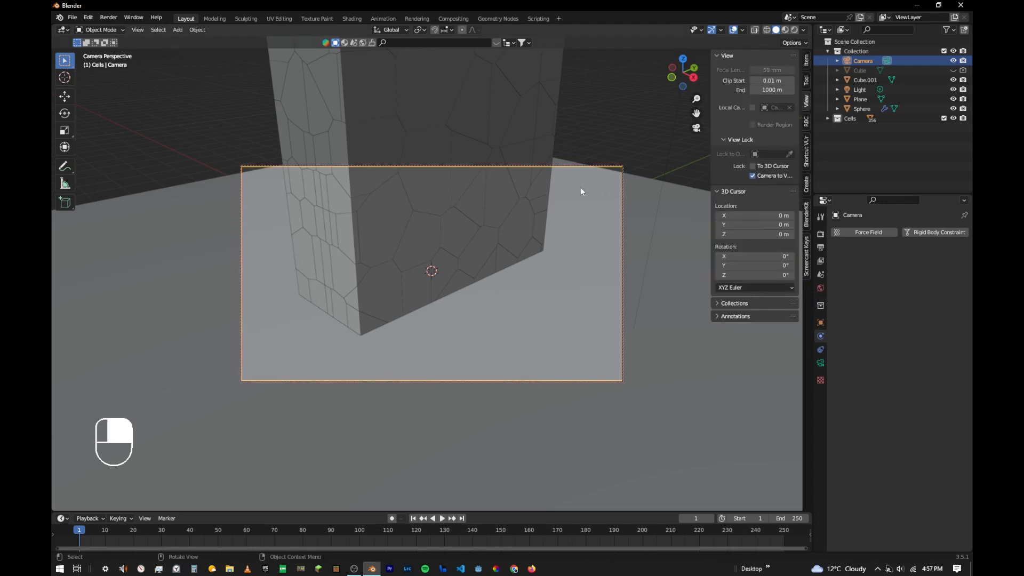
- Frame the whole fractured block inside the camera's view with the cube and sphere outside the frame, and unlock the camera from the view
middle_drag(516, 168, 476, 177)
scroll(508, 191, down, 8)
scroll(488, 171, up, 5)
middle_drag(553, 204, 542, 226)
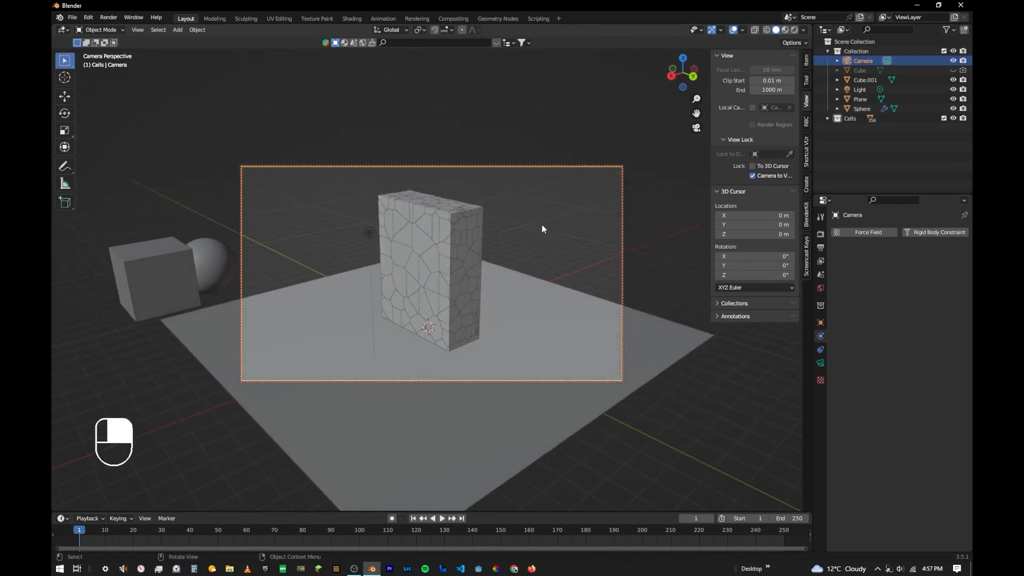
click(549, 375)
click(752, 175)
middle_drag(600, 219, 554, 261)
key(n)
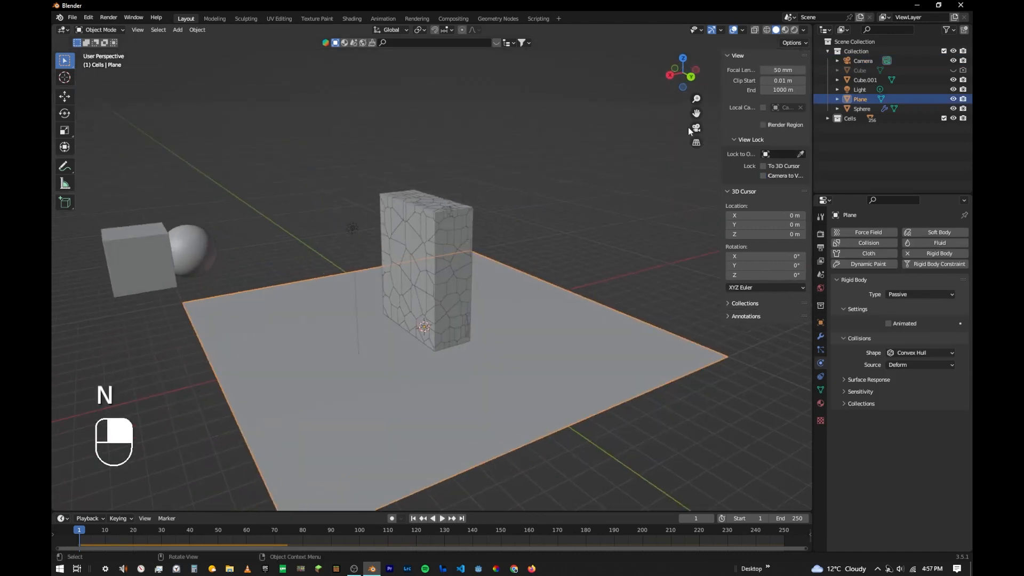
click(799, 130)
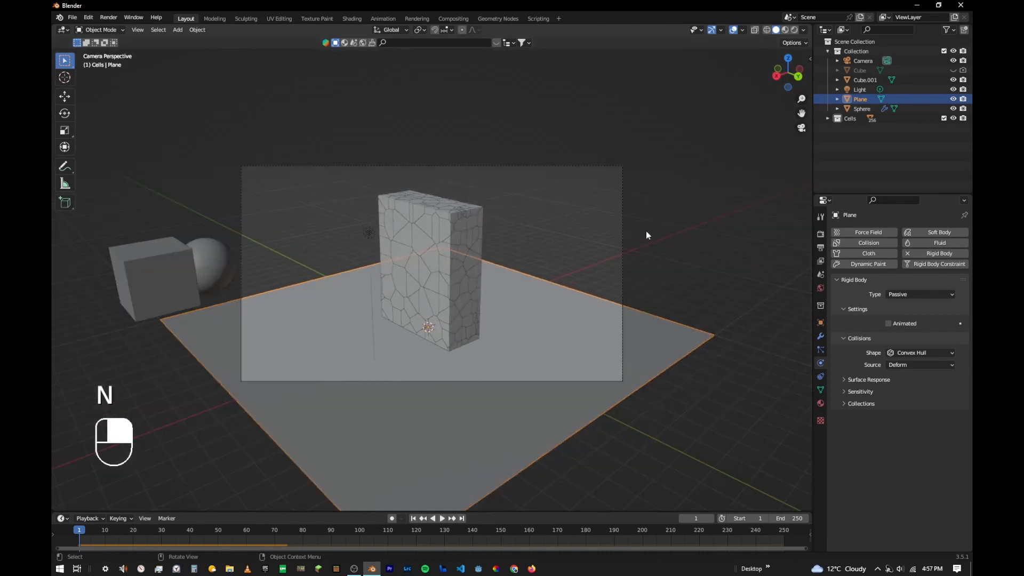
- Scale the floor plane up by about 2.29 and move it about -16.8 m in X and -16 m in Y, keeping its height
key(s)
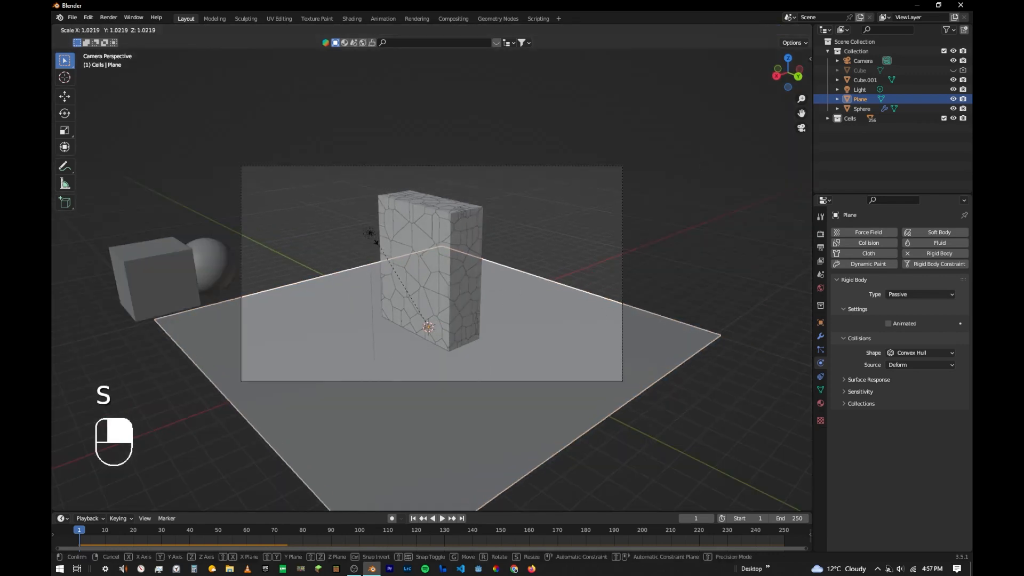
click(280, 149)
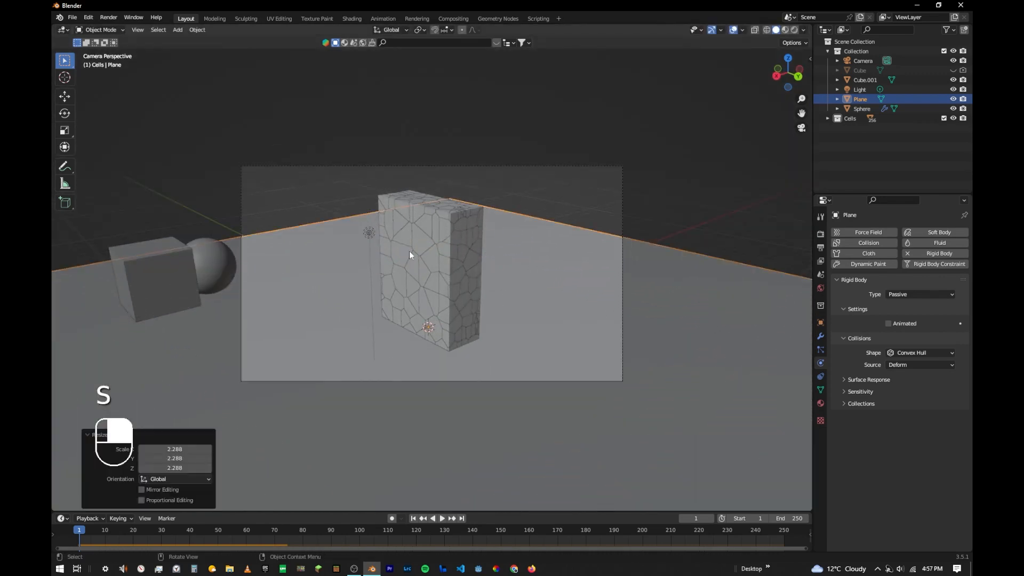
key(g)
key(shift+z)
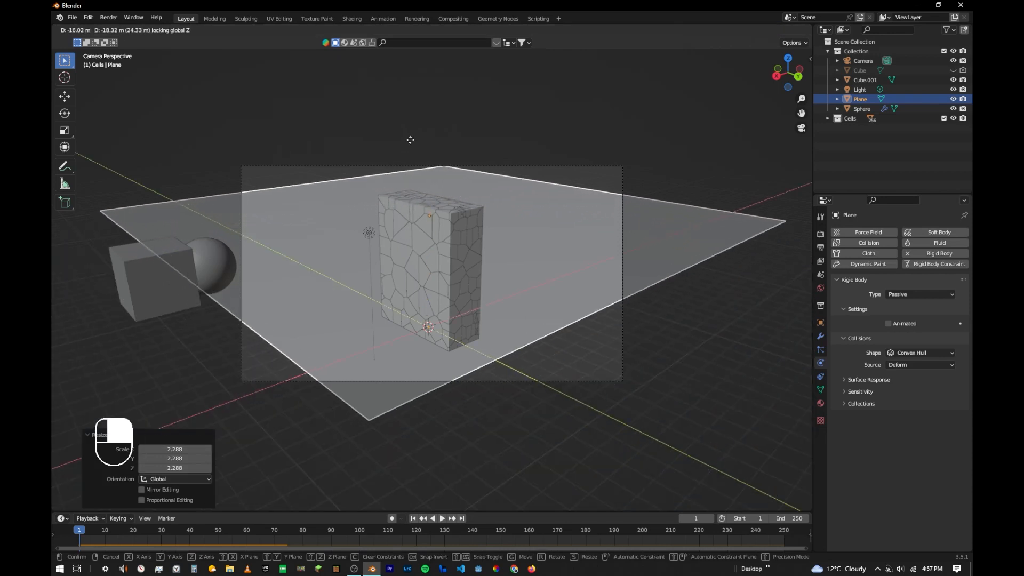
click(435, 145)
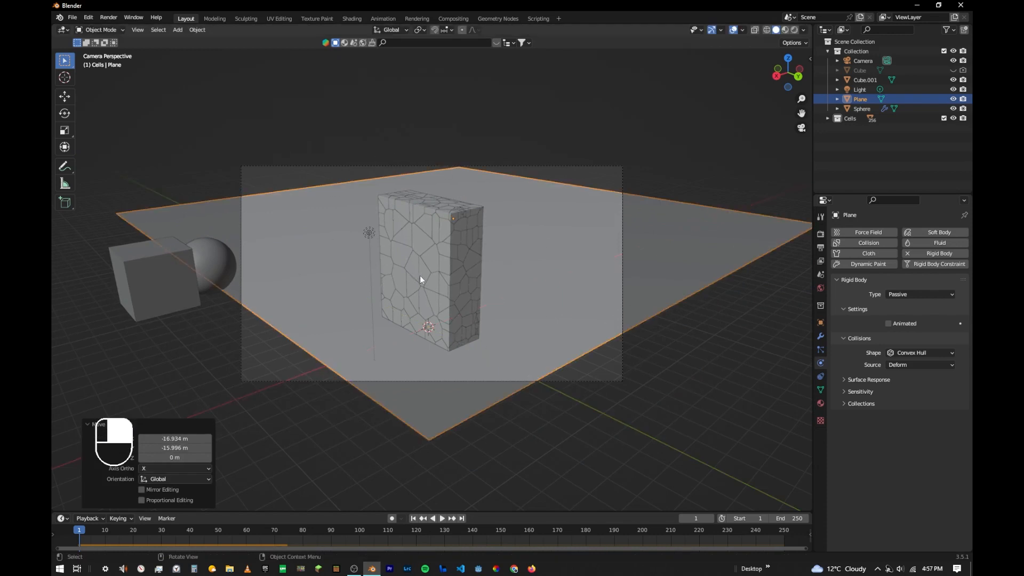
- Scale the floor plane up by about 2.16 so it fills the camera frame, and check the result through the camera
key(s)
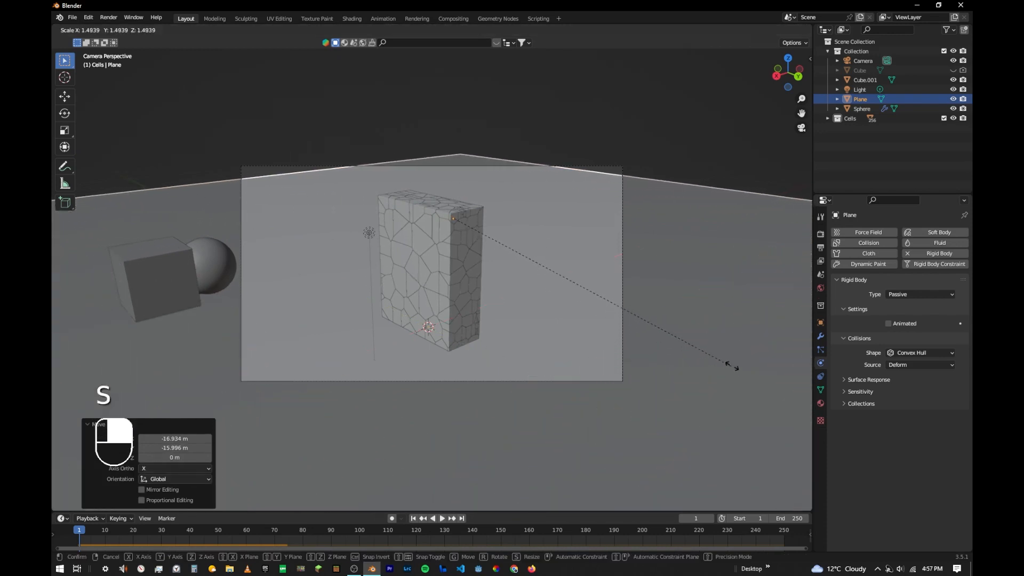
click(803, 374)
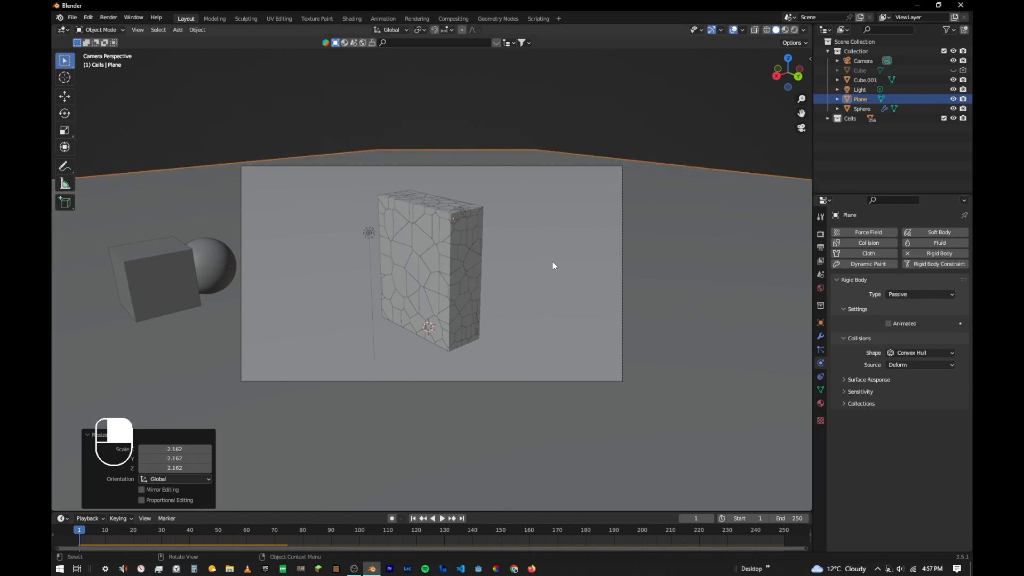
middle_drag(426, 255, 461, 262)
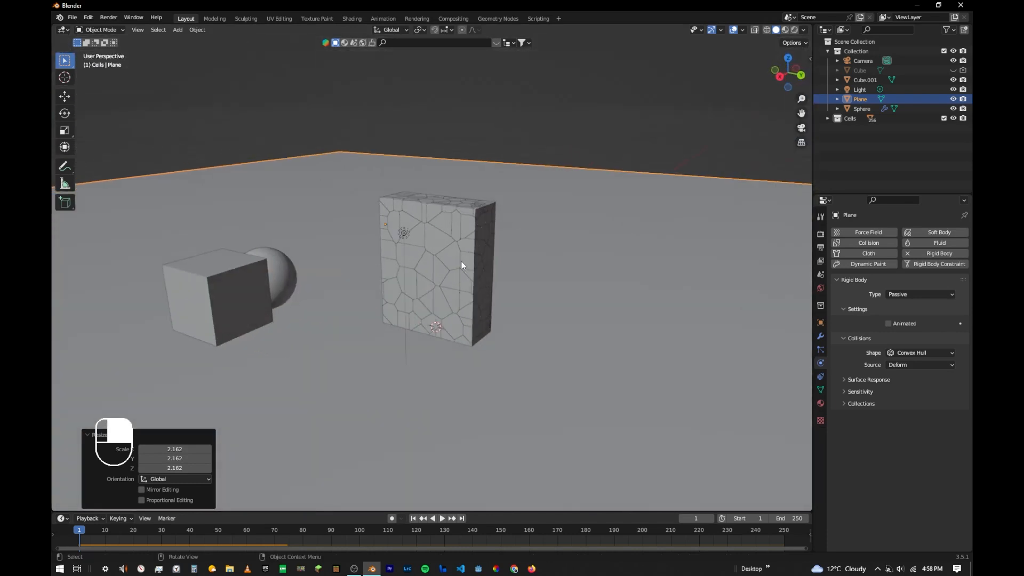
click(462, 261)
key(KP_0)
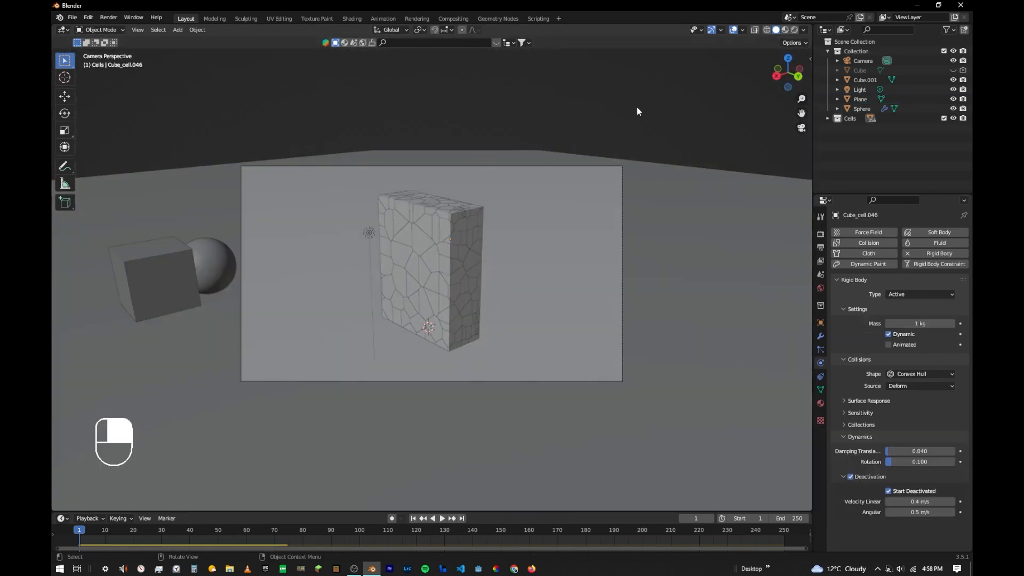
- Set the render engine to Cycles with GPU Compute as the device
click(820, 235)
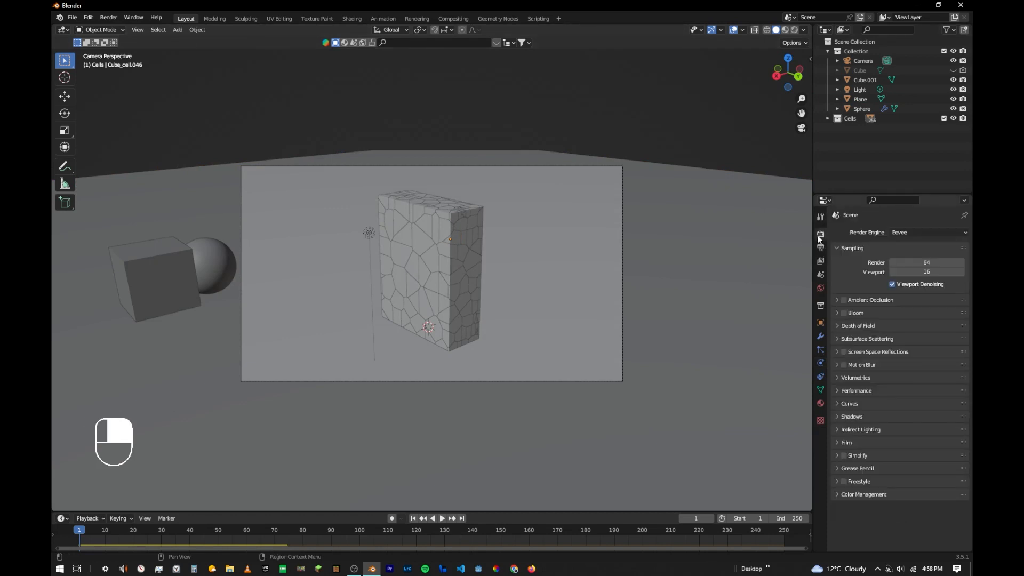
click(906, 233)
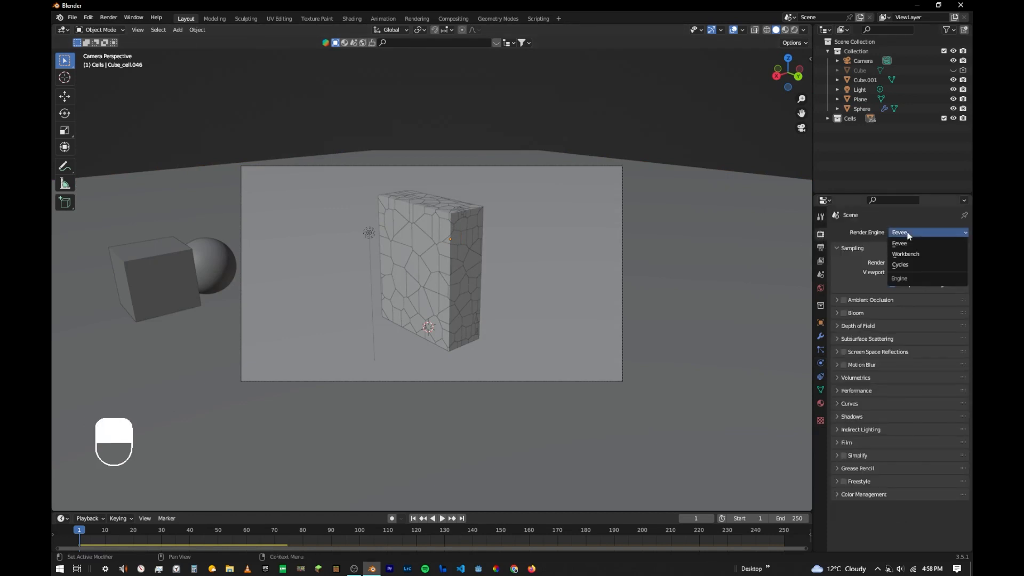
click(909, 235)
click(911, 232)
click(909, 265)
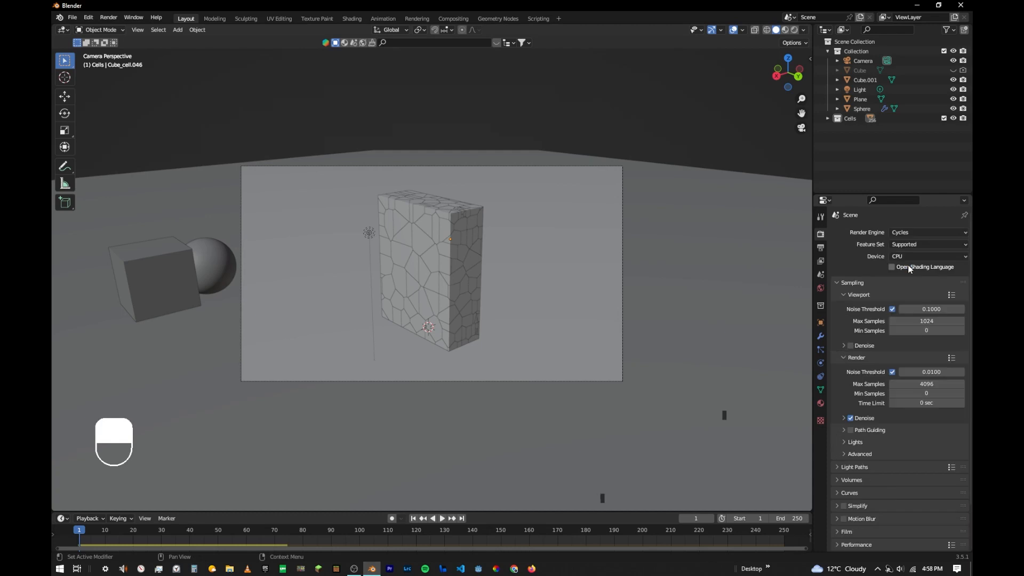
click(907, 258)
click(907, 267)
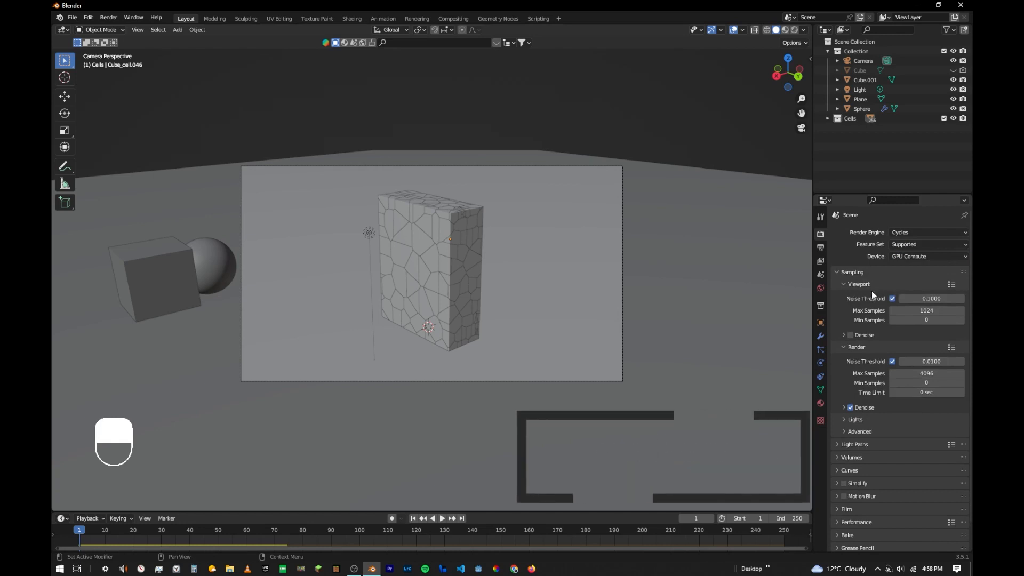
- Set the maximum viewport samples to 32 and collapse the sampling settings
click(907, 310)
text(32)
key(Return)
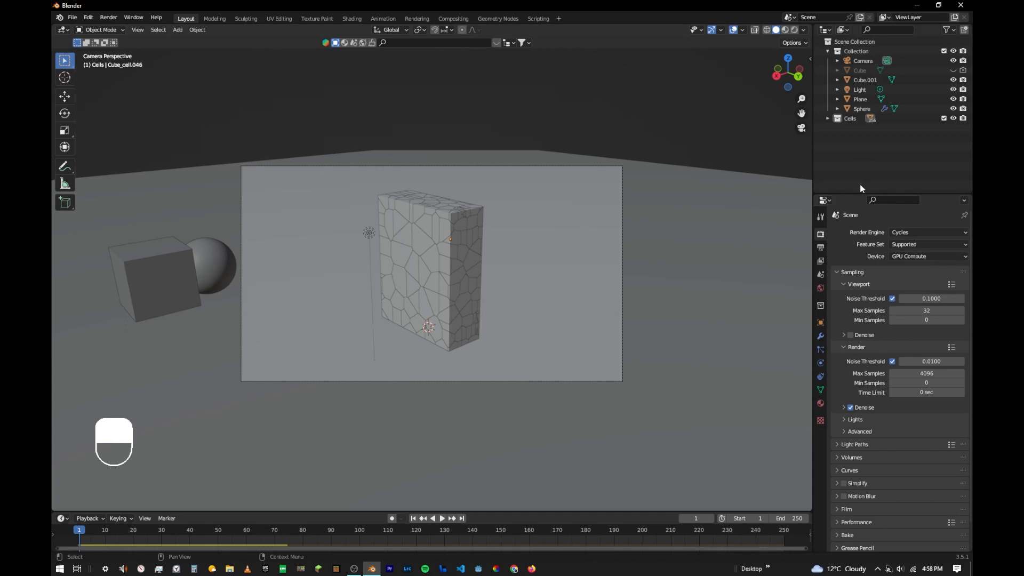
click(853, 272)
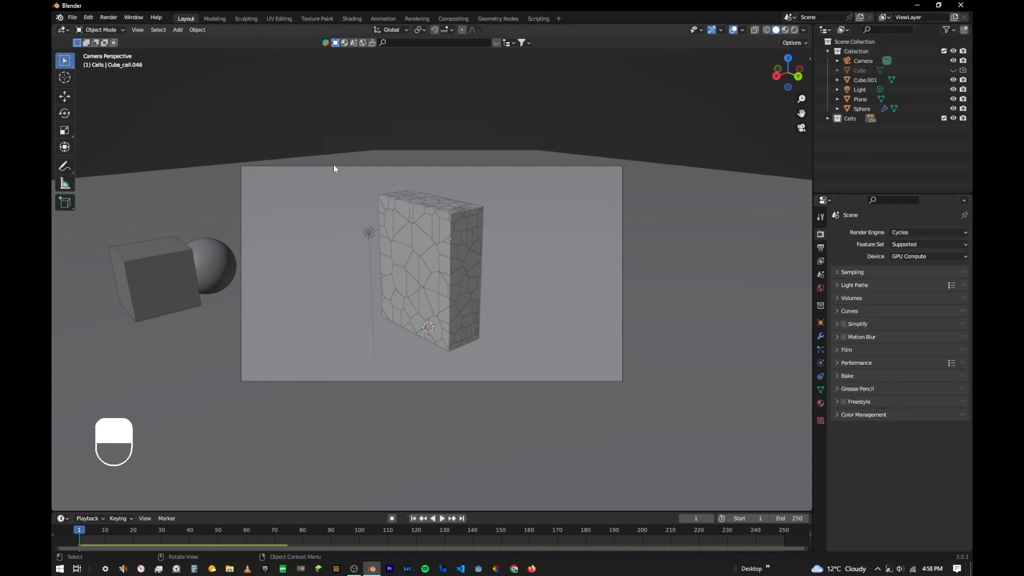
- Switch the viewport shading to Material Preview
key(z)
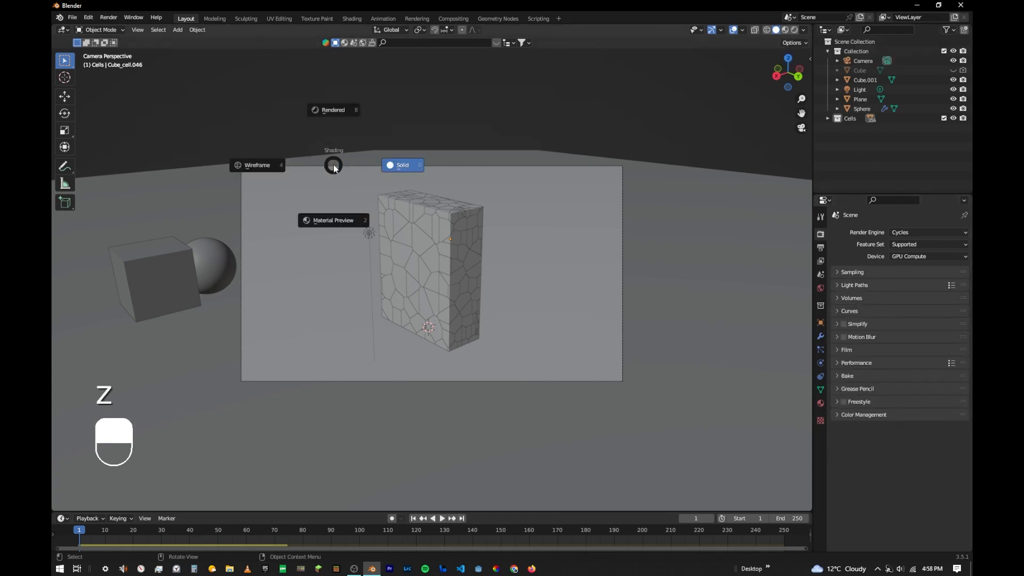
click(331, 221)
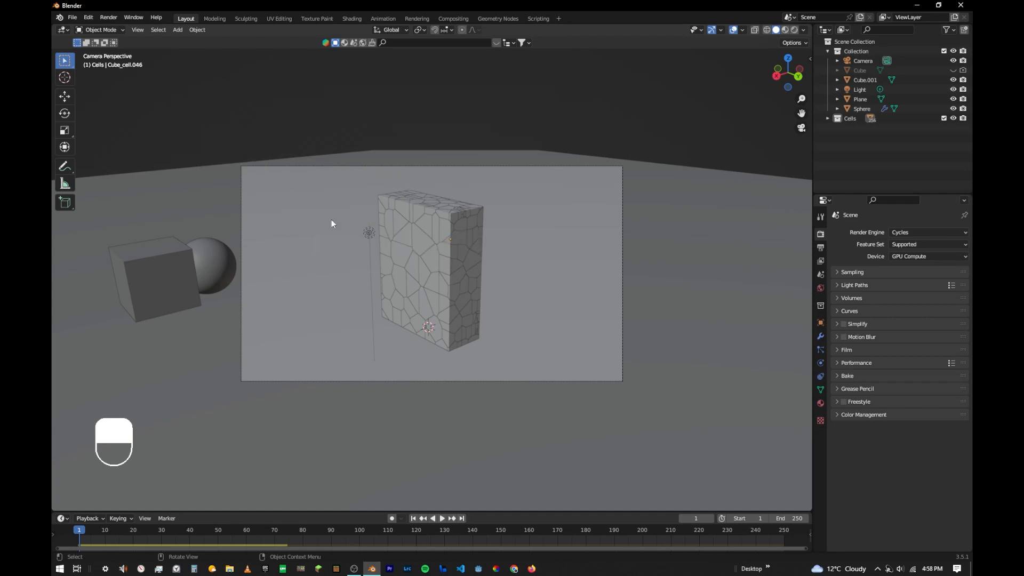
click(785, 30)
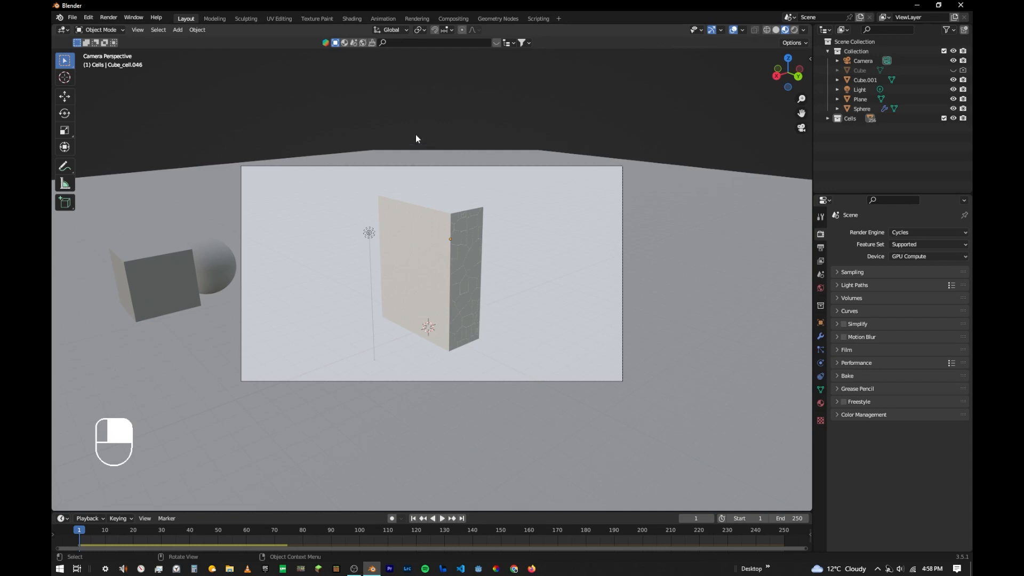
- Search the online material library for "rock" and keep the material thumbnails displayed
click(345, 43)
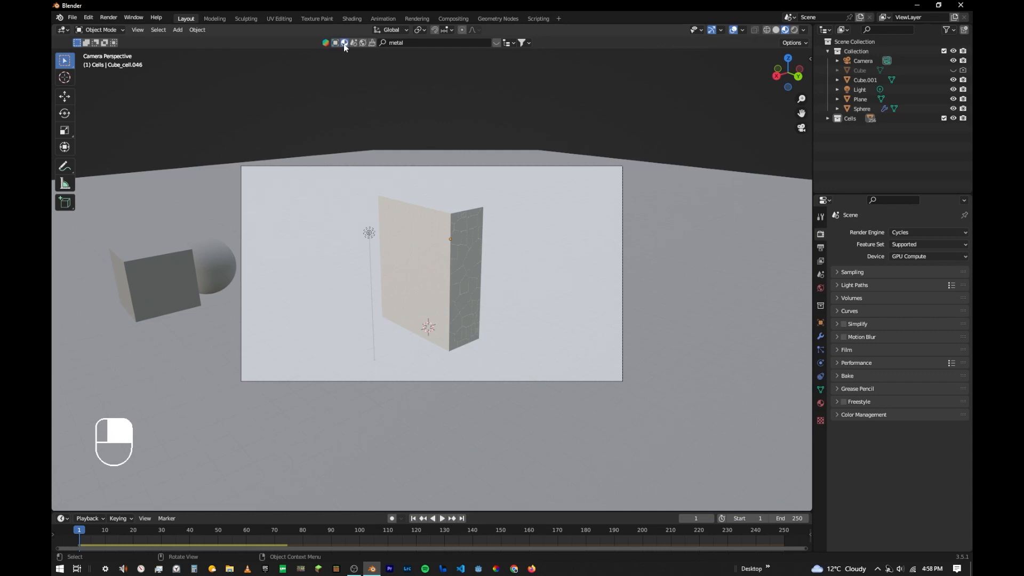
click(416, 41)
text(rock)
key(Return)
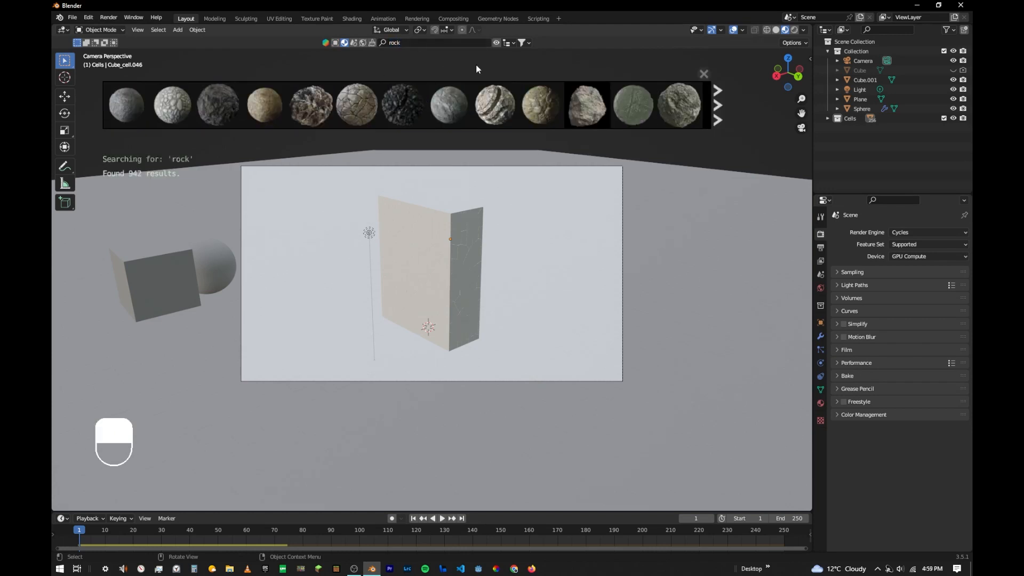
click(356, 104)
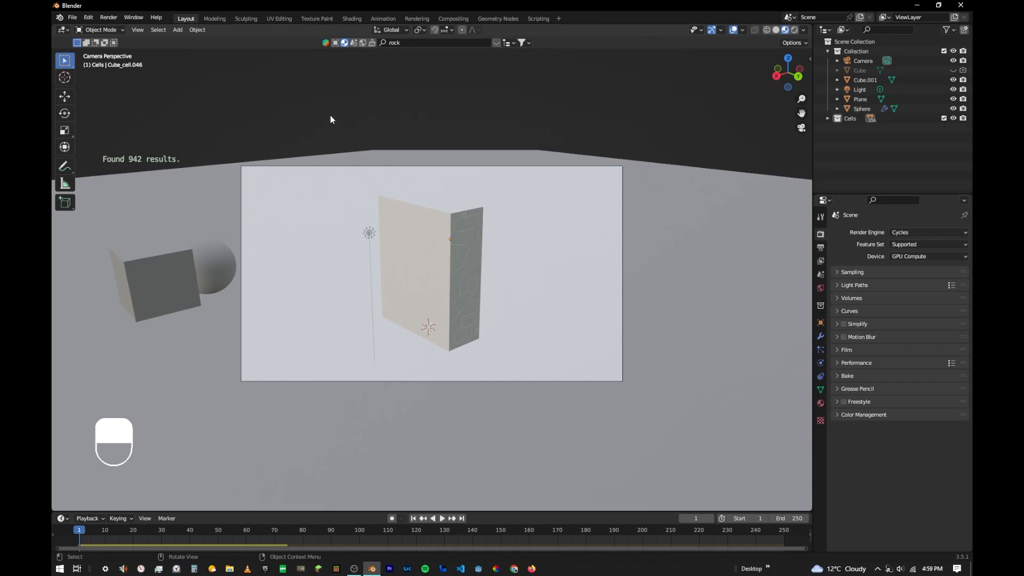
click(496, 42)
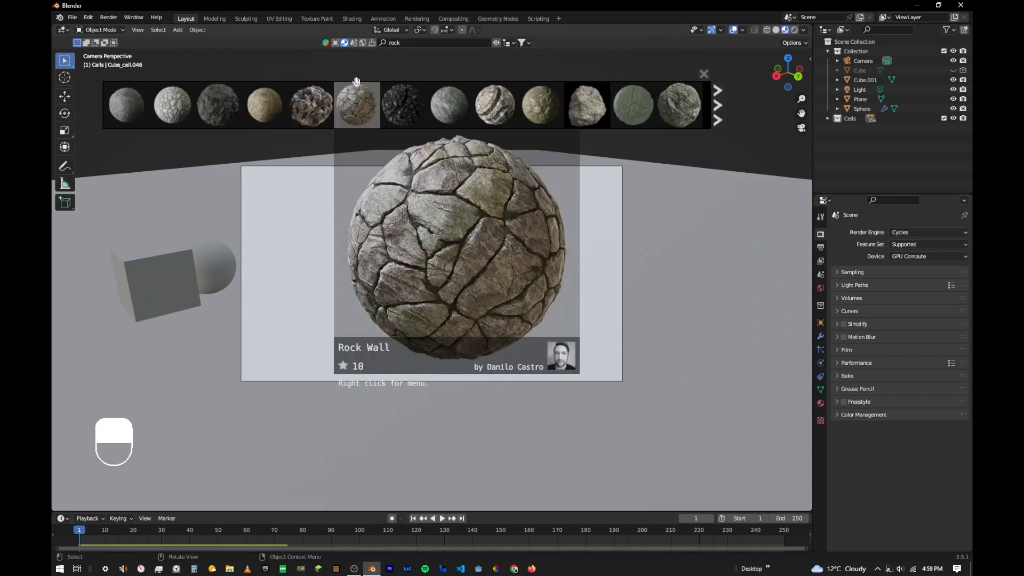
- Apply the first dark grey rock material to one fracture cell near the block's upper edge and select that cell
mouse_move(492, 99)
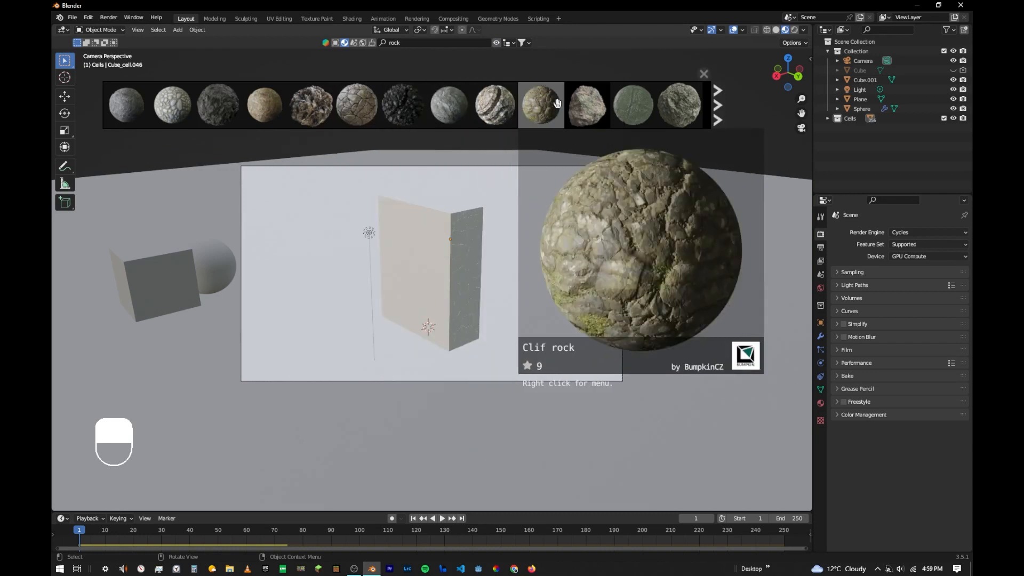
mouse_move(136, 110)
drag(136, 109, 422, 238)
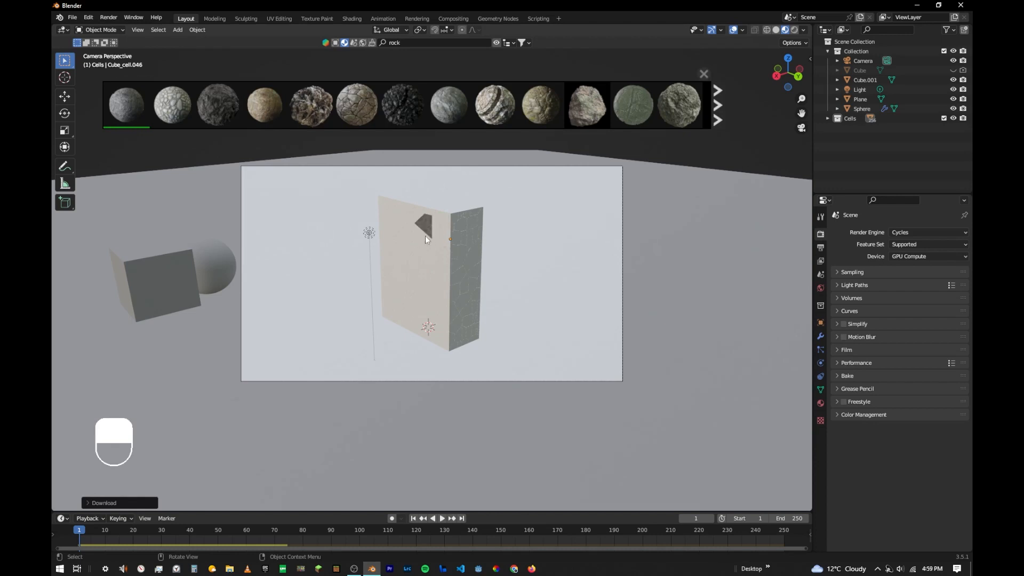
scroll(421, 229, up, 1)
middle_drag(421, 229, 453, 253)
click(453, 253)
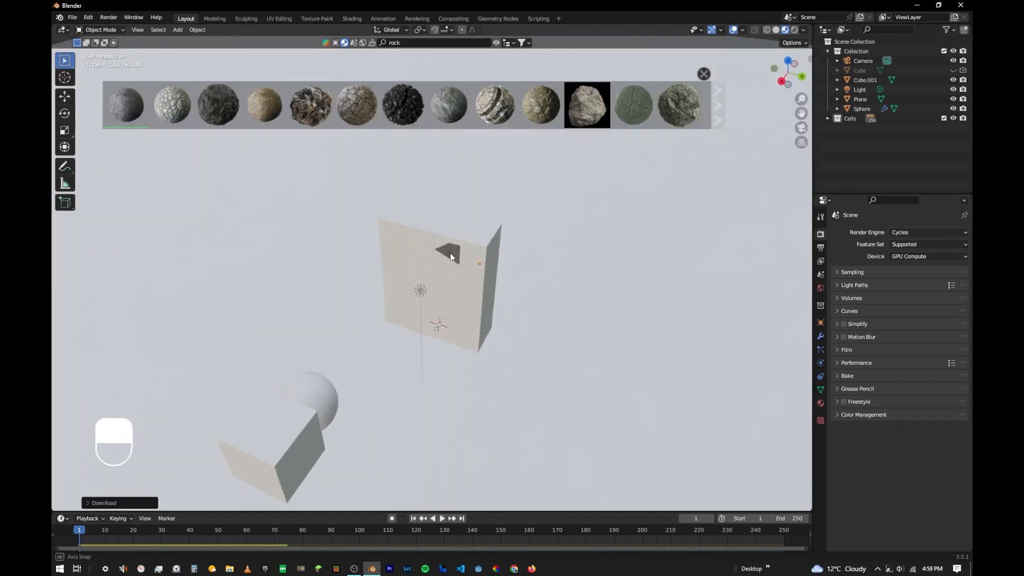
scroll(453, 252, up, 6)
scroll(505, 297, up, 8)
key(ctrl+z)
scroll(373, 293, down, 7)
middle_drag(327, 297, 364, 251)
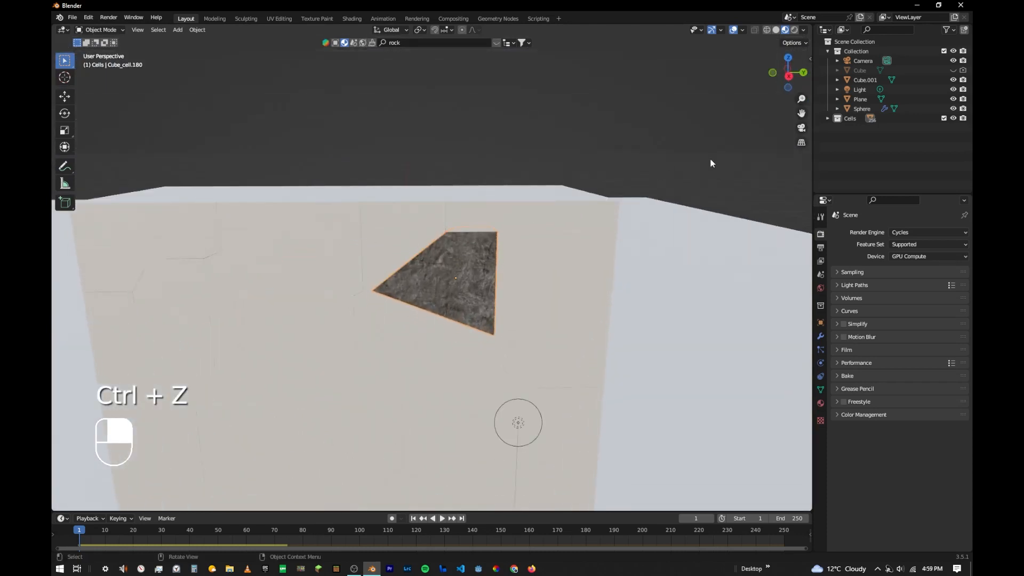
- Select all objects in the Cells collection with the rock-textured cell as the active object
click(855, 118)
right_click(856, 120)
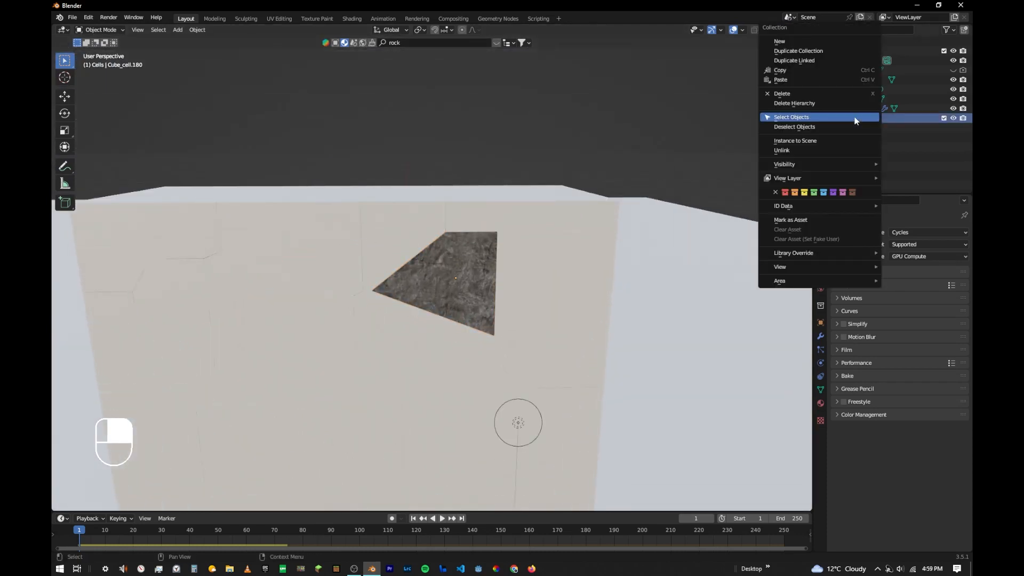
click(855, 118)
scroll(466, 254, up, 3)
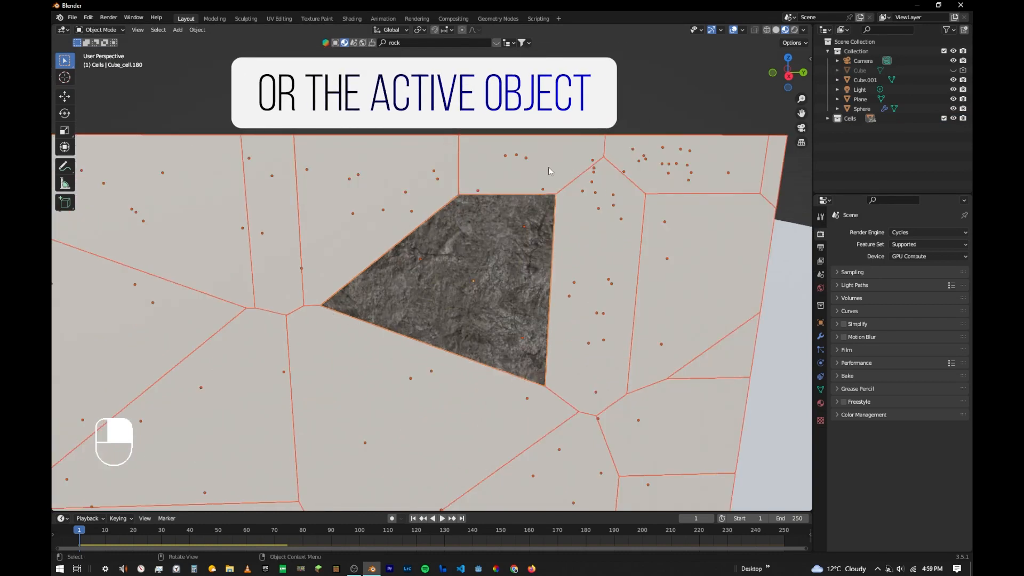
middle_drag(491, 154, 558, 203)
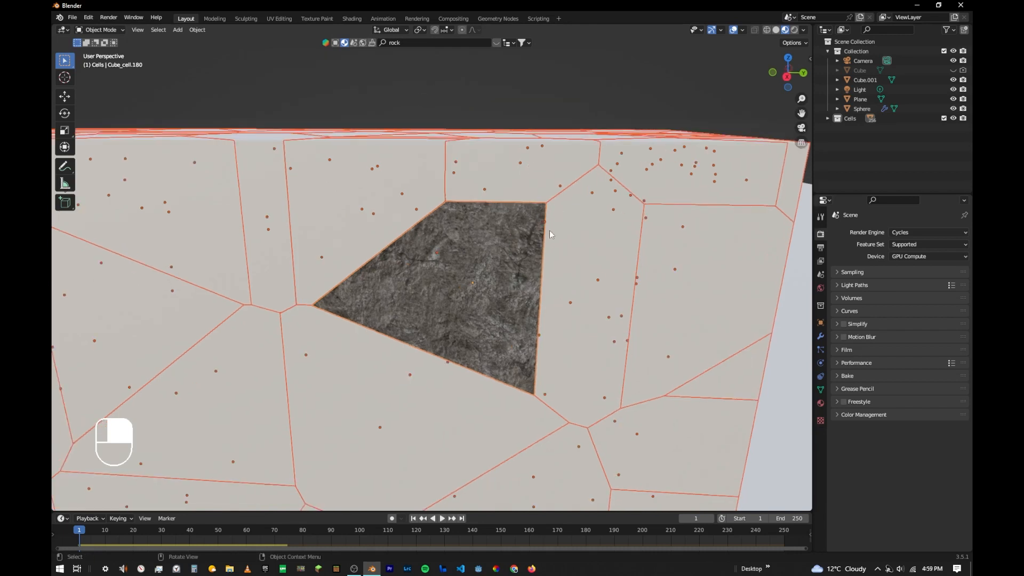
shift+click(523, 229)
shift+click(523, 228)
middle_drag(568, 172, 522, 180)
scroll(521, 179, down, 1)
scroll(558, 178, down, 5)
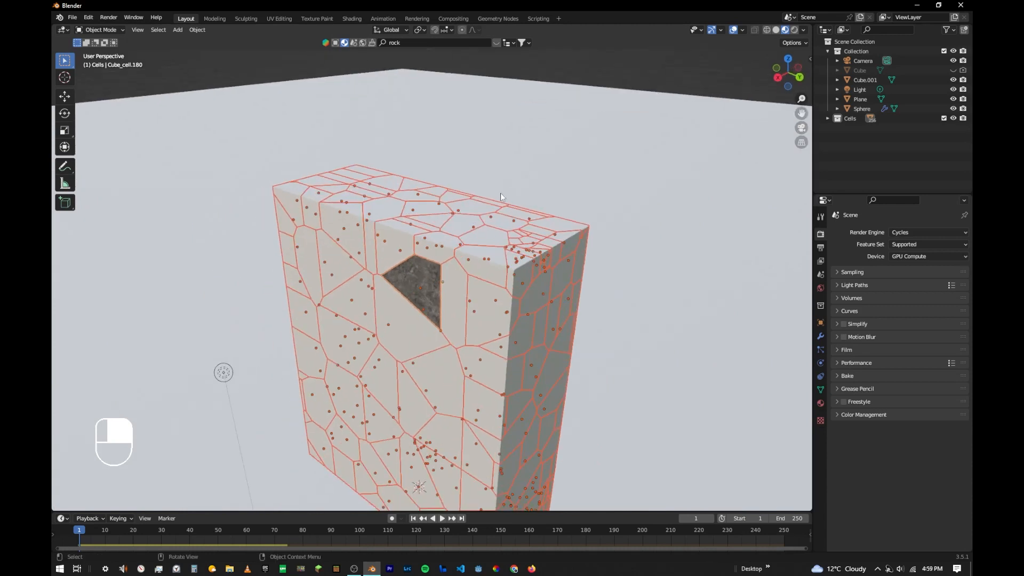
- Link the active cell's rock material to all selected cells and deselect them
key(ctrl+l)
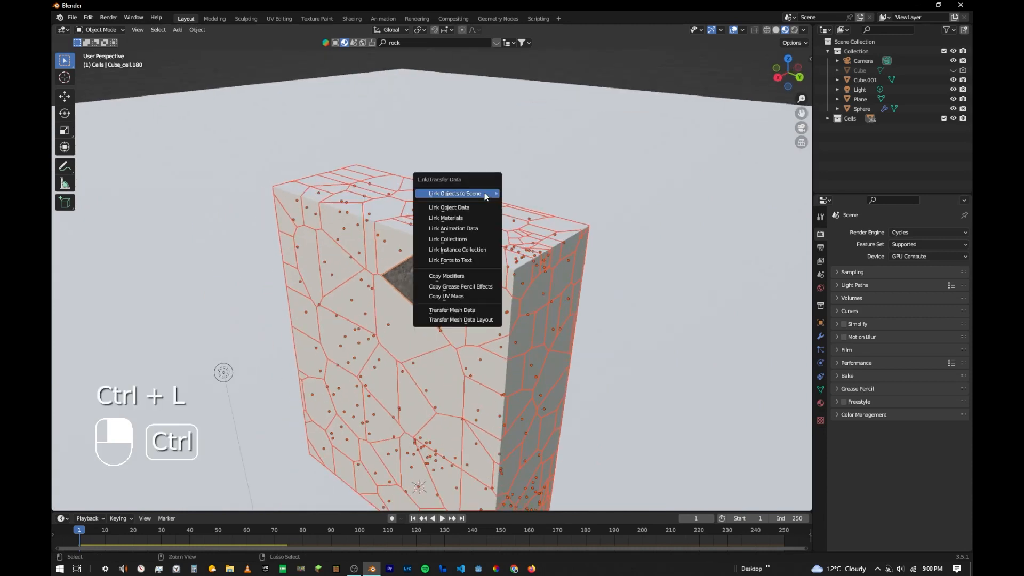
click(467, 213)
middle_drag(502, 215, 530, 242)
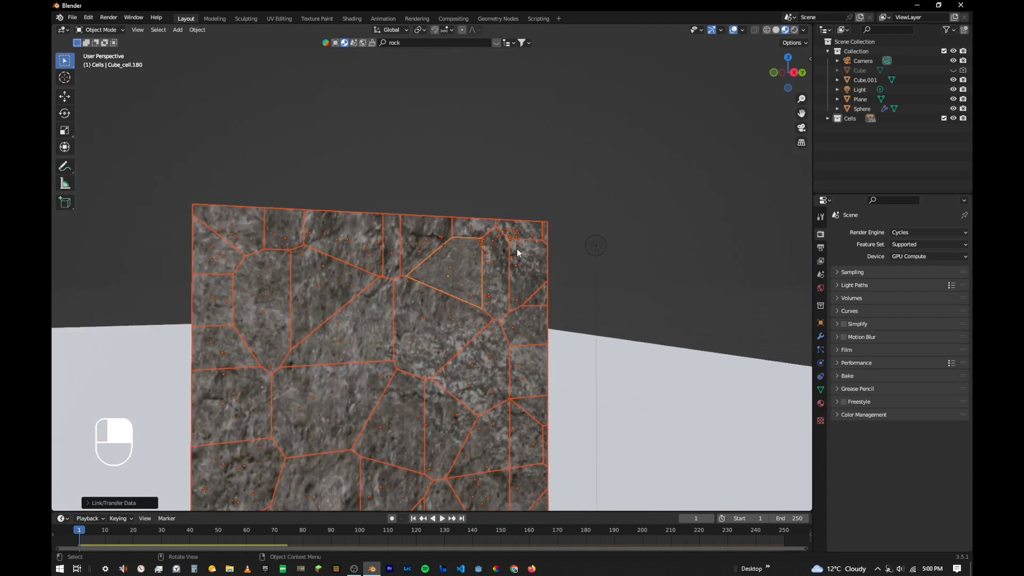
click(518, 252)
middle_drag(548, 174, 466, 225)
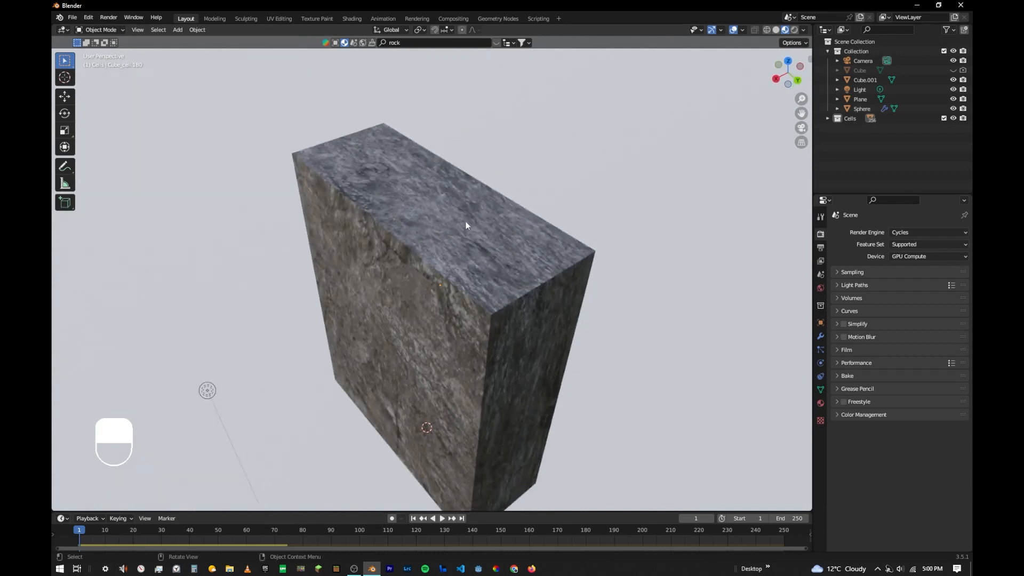
- Play the simulation from the camera view and inspect the rock texture on the fragments' inner faces up close
key(KP_0)
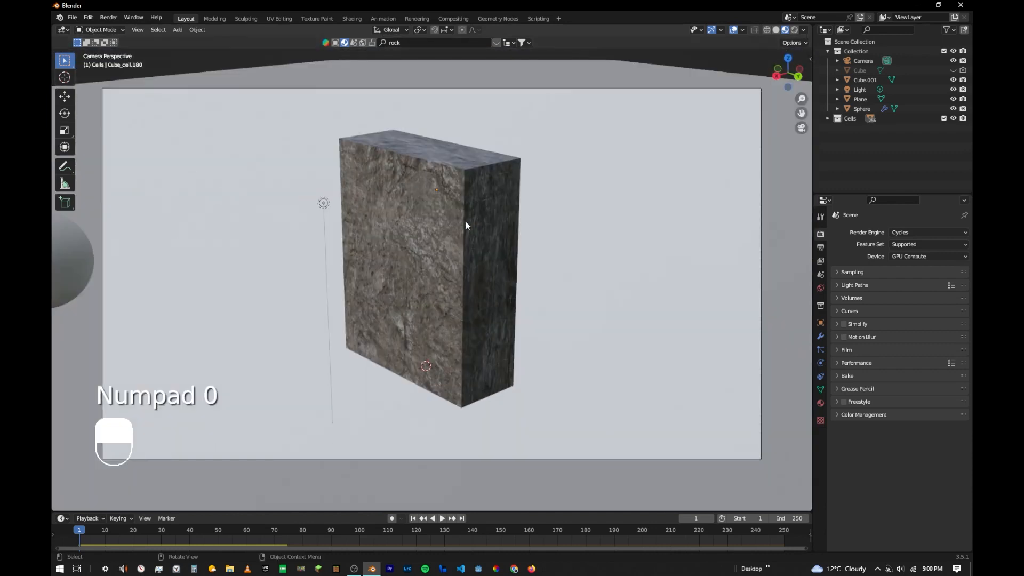
key(space)
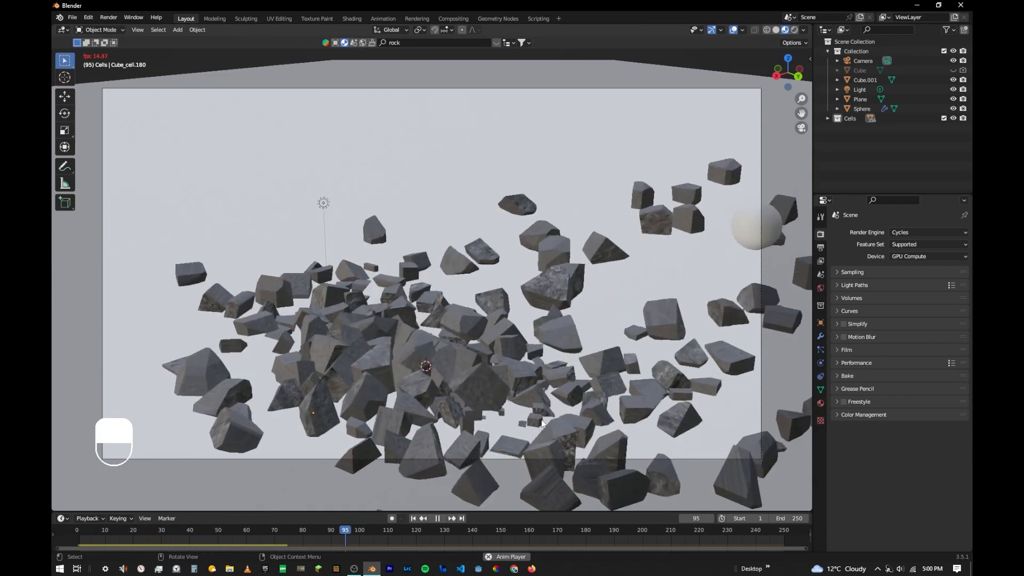
shift+middle_drag(258, 376, 279, 310)
scroll(286, 373, up, 3)
middle_drag(286, 373, 449, 274)
scroll(289, 419, up, 3)
scroll(379, 338, up, 3)
shift+middle_drag(380, 338, 434, 293)
scroll(405, 341, up, 2)
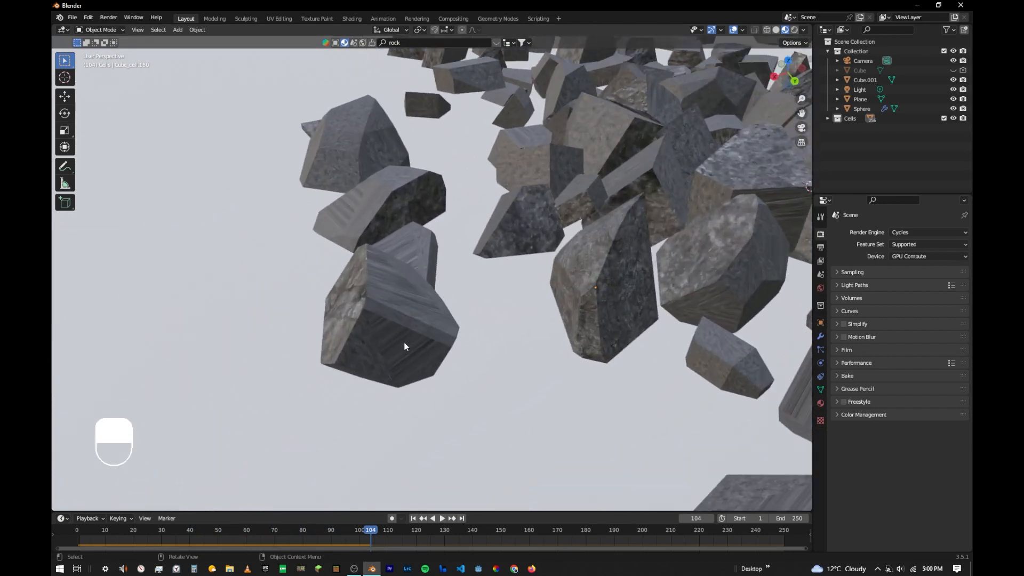
shift+middle_drag(405, 341, 421, 276)
- Unwrap the whole mesh of one stretched-looking fragment with Smart UV Project at default settings and inspect its texture
click(371, 298)
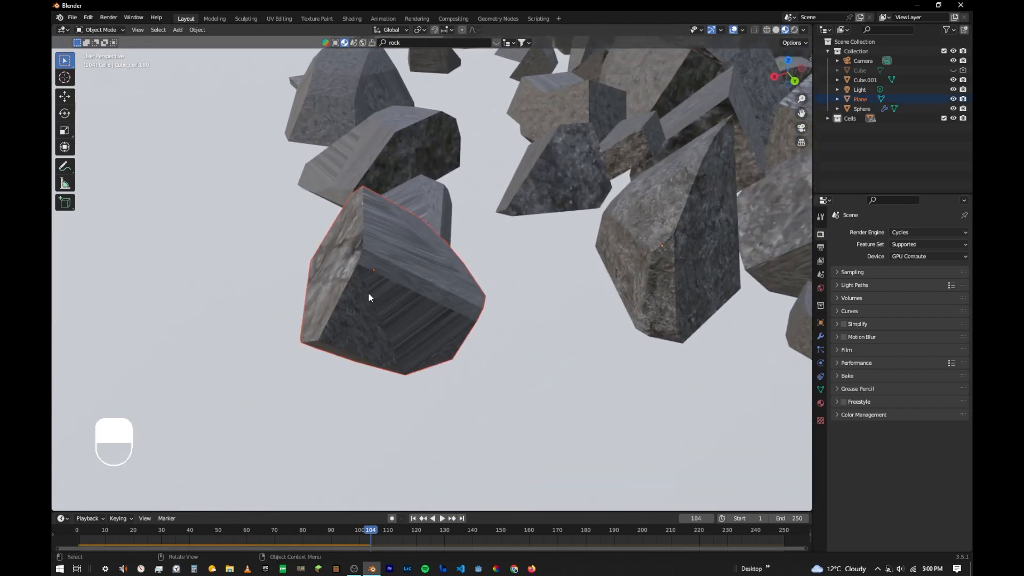
click(368, 305)
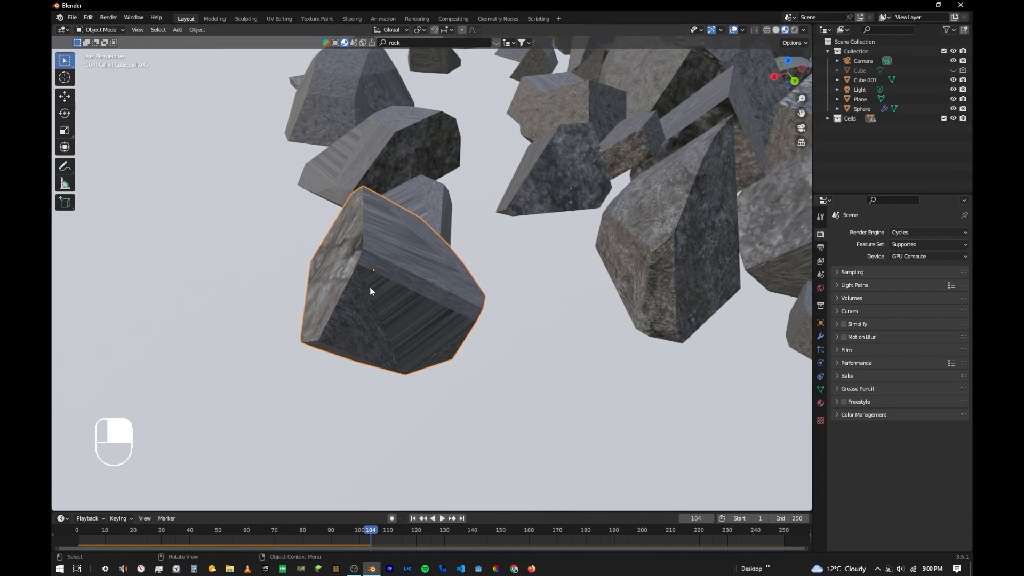
key(Tab)
key(a)
key(u)
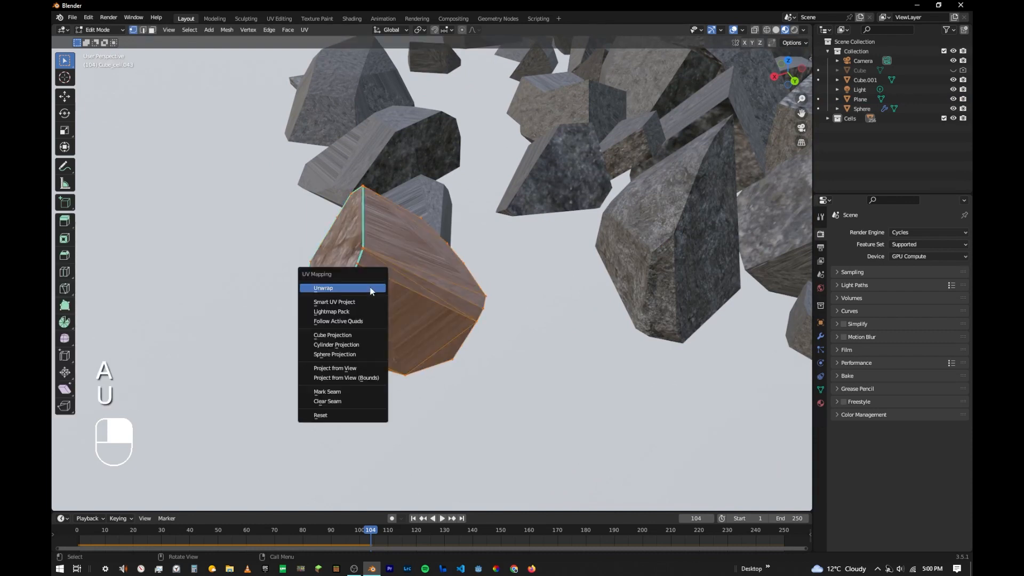
click(337, 303)
click(350, 388)
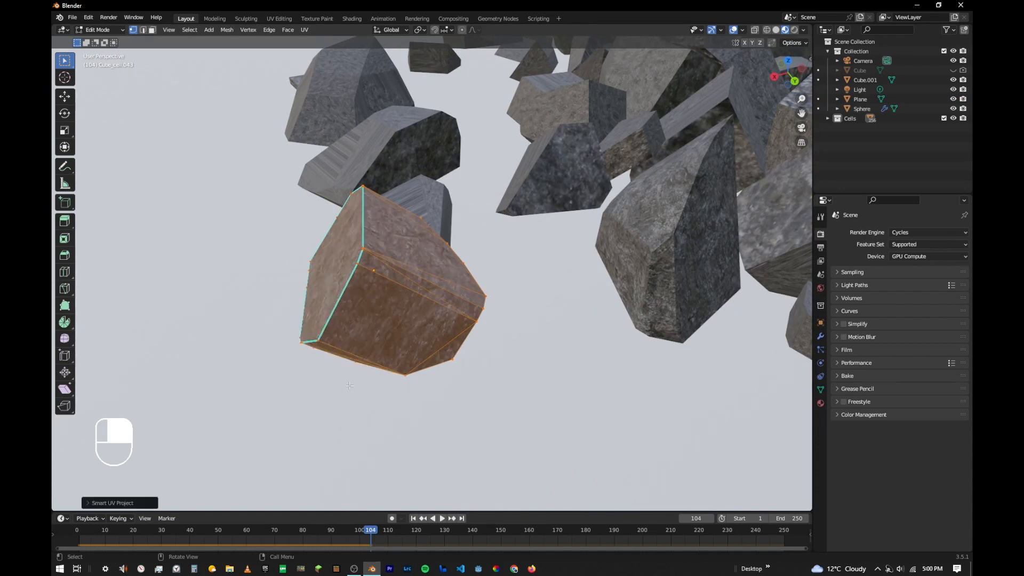
scroll(367, 345, up, 2)
key(Tab)
middle_drag(372, 343, 421, 327)
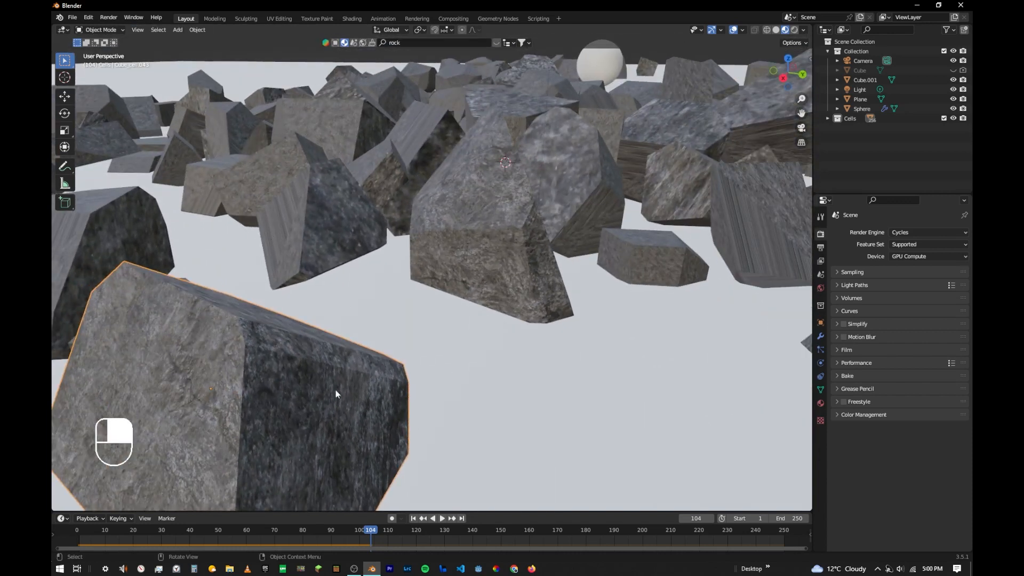
- Return the animation to frame 1, select all objects in the Cells collection and frame them in the view
click(413, 518)
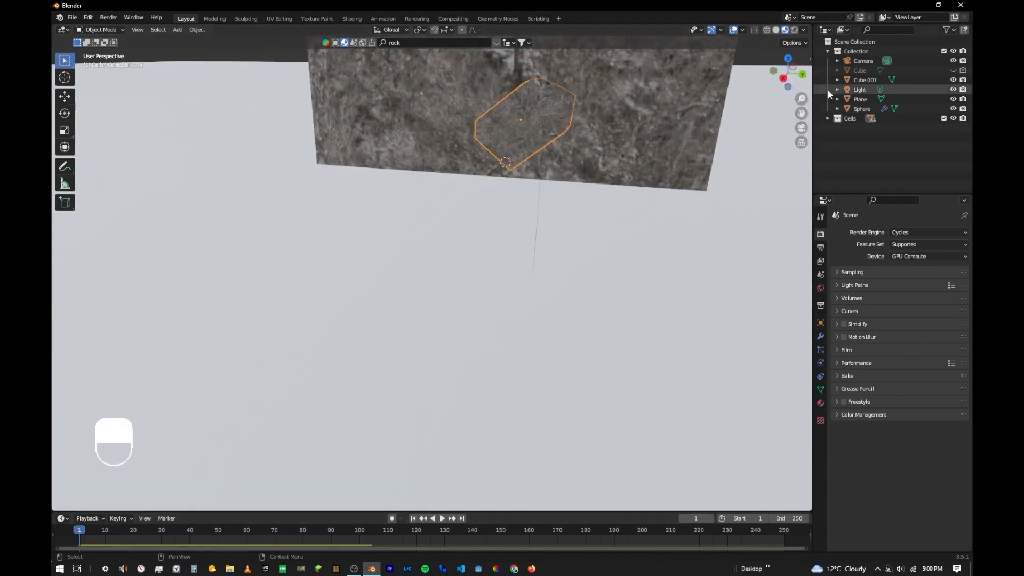
right_click(853, 117)
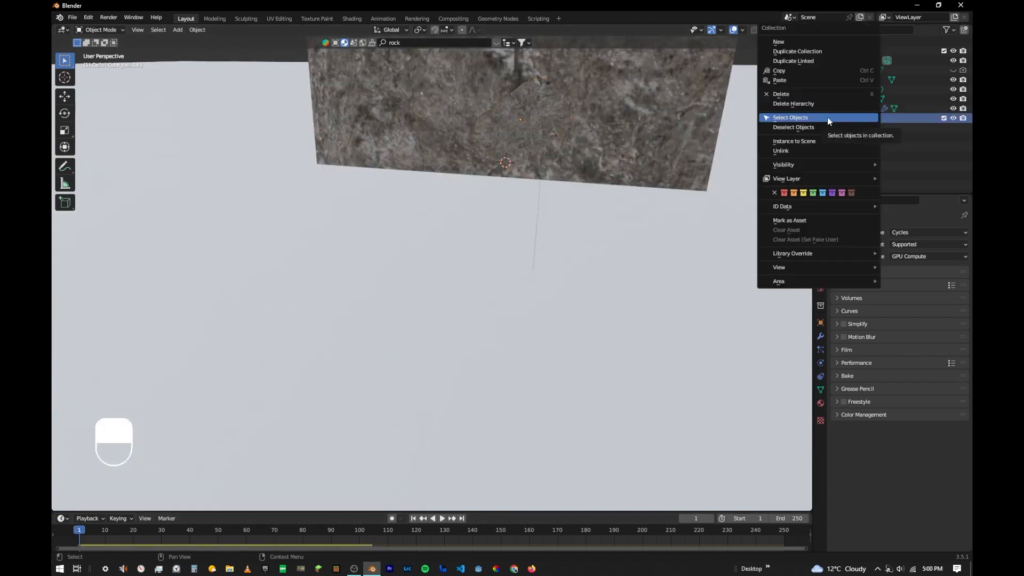
click(827, 117)
shift+middle_drag(598, 110, 524, 264)
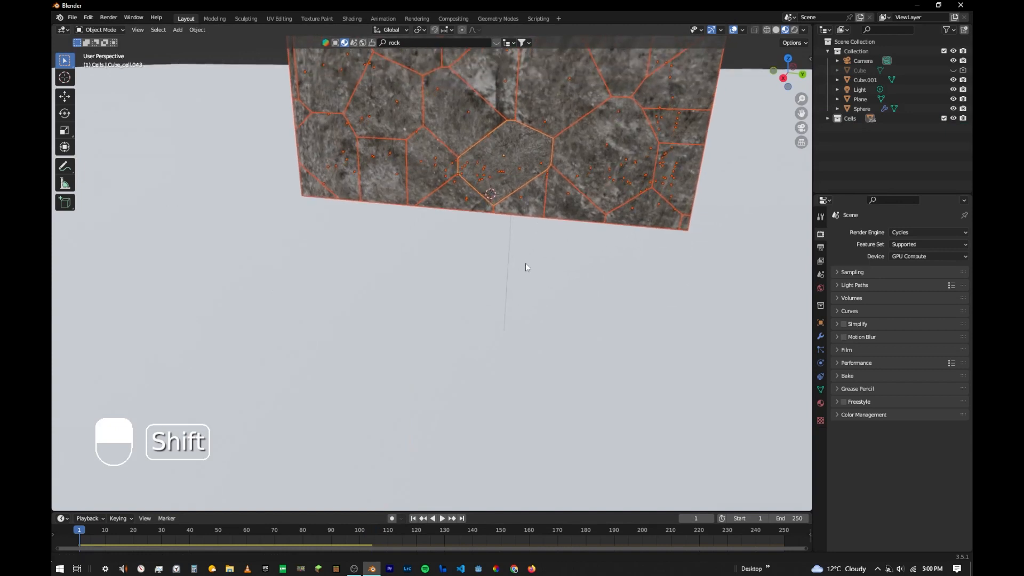
key(grave)
click(671, 257)
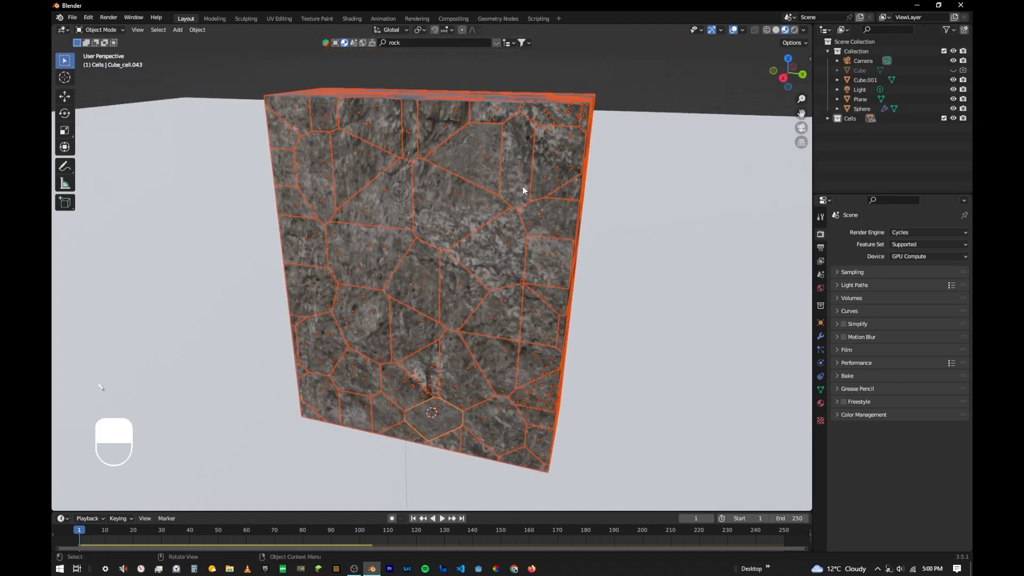
- Unwrap the full geometry of all cells with Smart UV Project, using a 66° angle limit and 0.000 island margin
key(Tab)
middle_drag(523, 190, 449, 209)
key(a)
key(u)
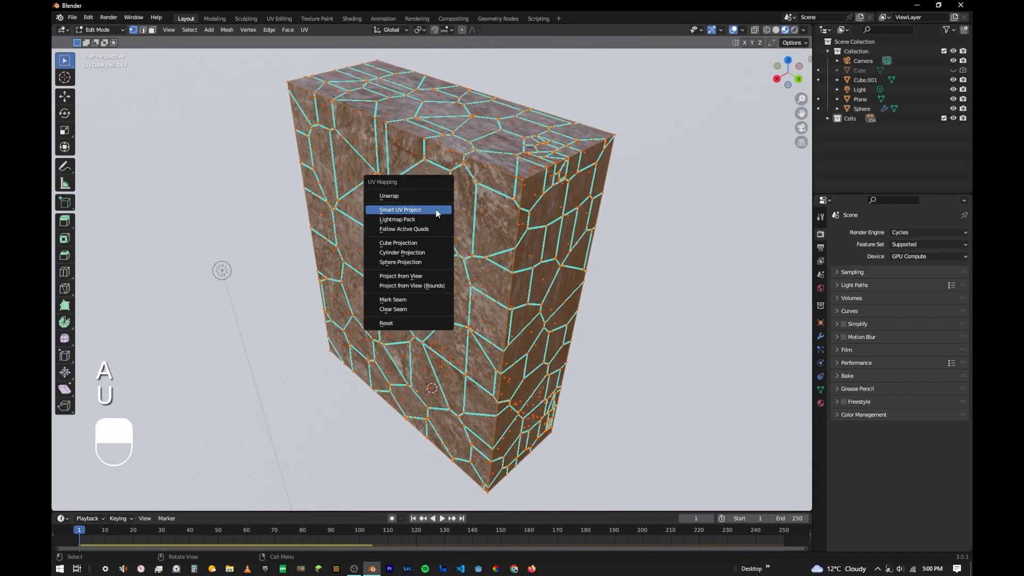
click(426, 215)
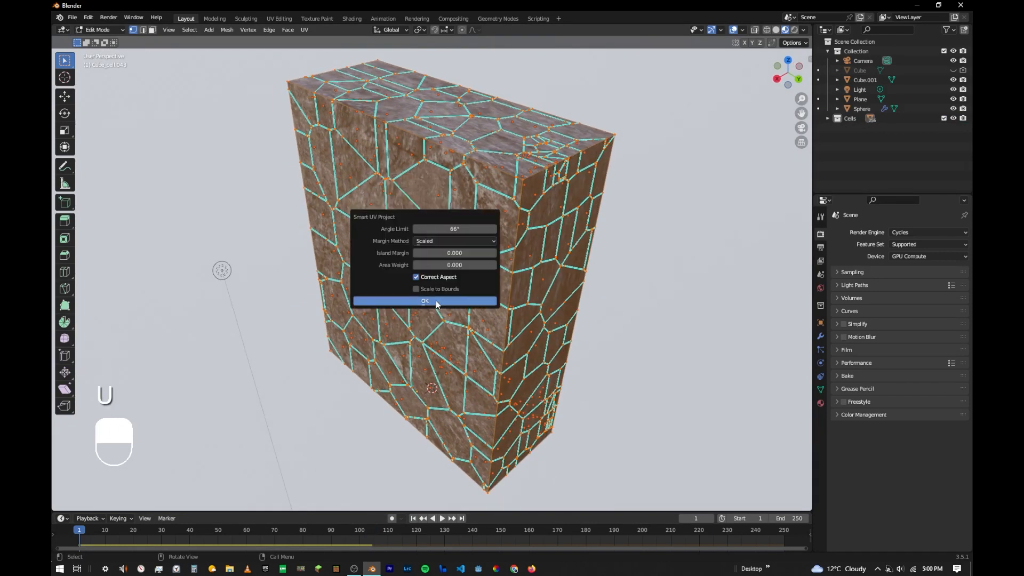
key(Return)
key(Tab)
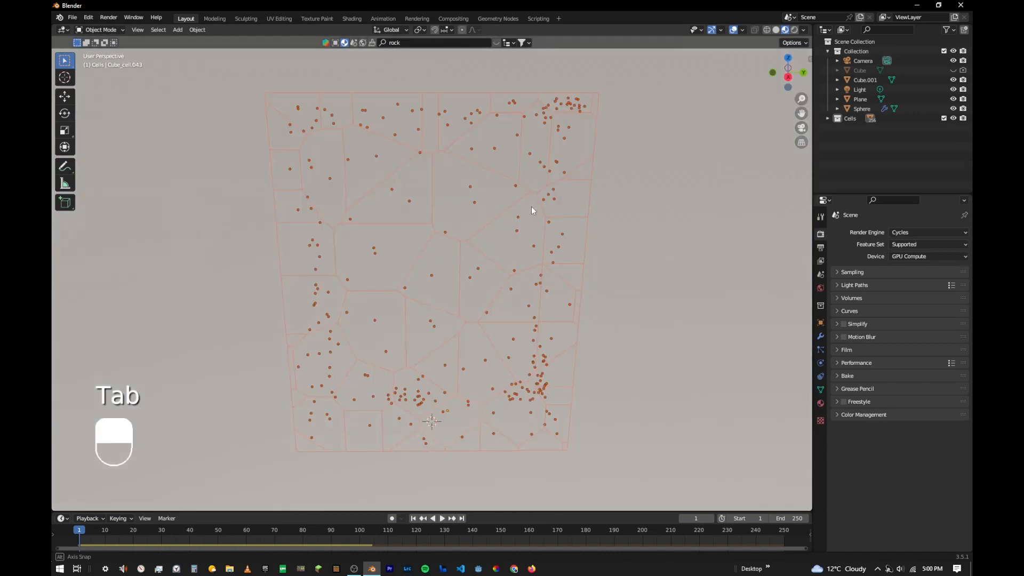
click(611, 116)
middle_drag(572, 141, 615, 113)
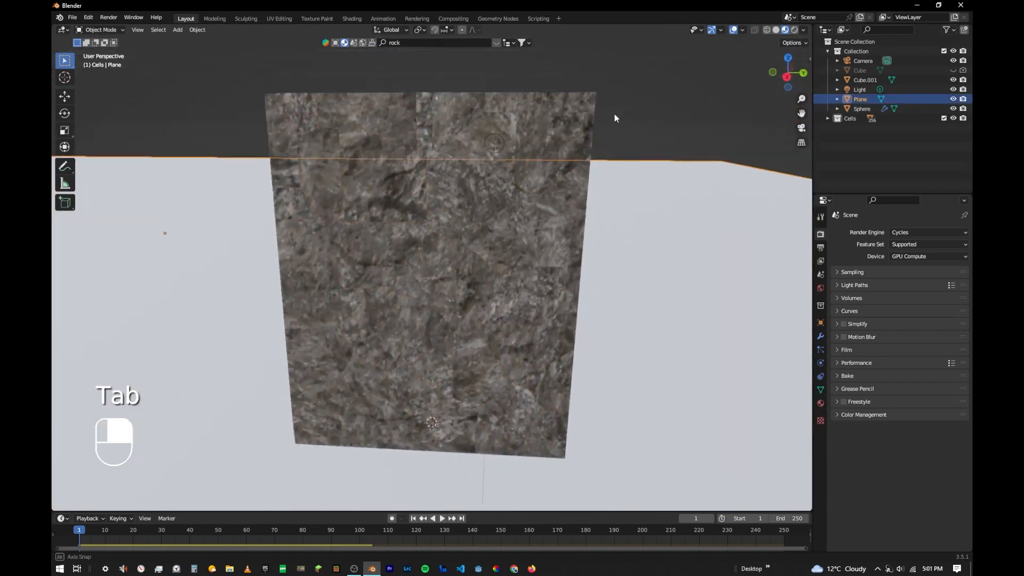
- Play the smash simulation through the camera to check the rock texture on the fragments, and stop it at frame 134
key(KP_0)
scroll(465, 186, down, 3)
scroll(465, 190, down, 5)
shift+middle_drag(465, 190, 441, 227)
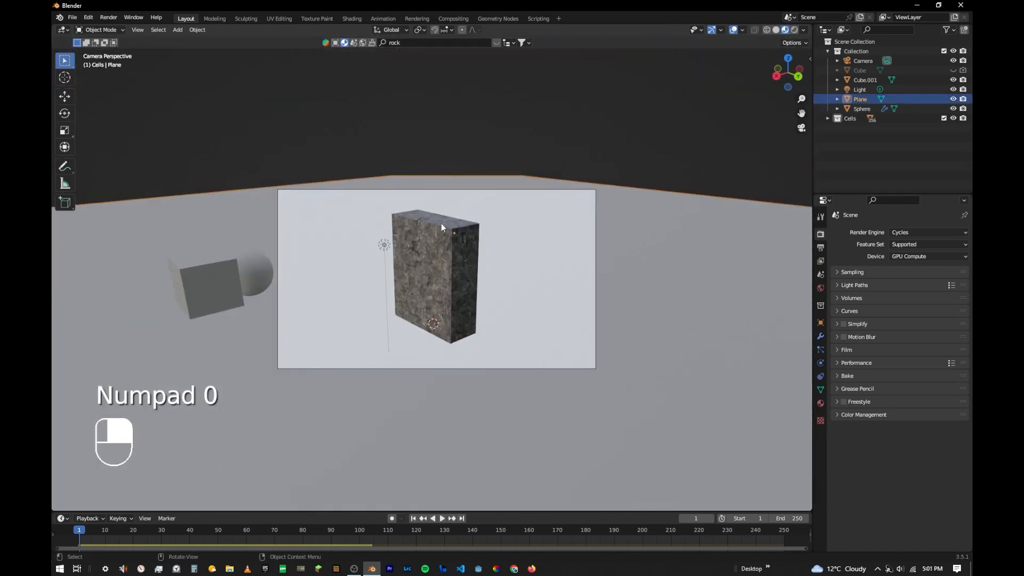
scroll(440, 229, up, 4)
key(space)
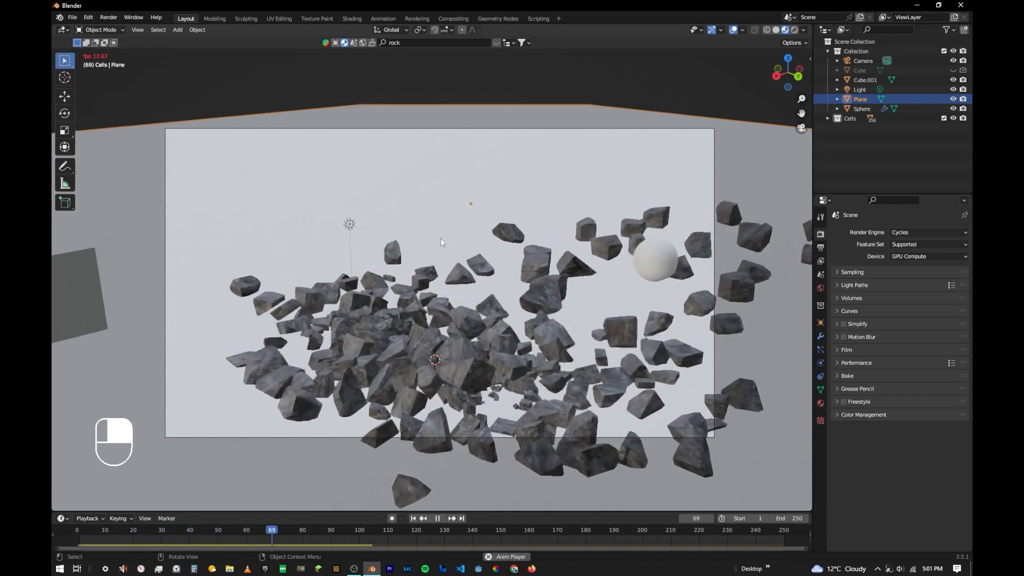
key(space)
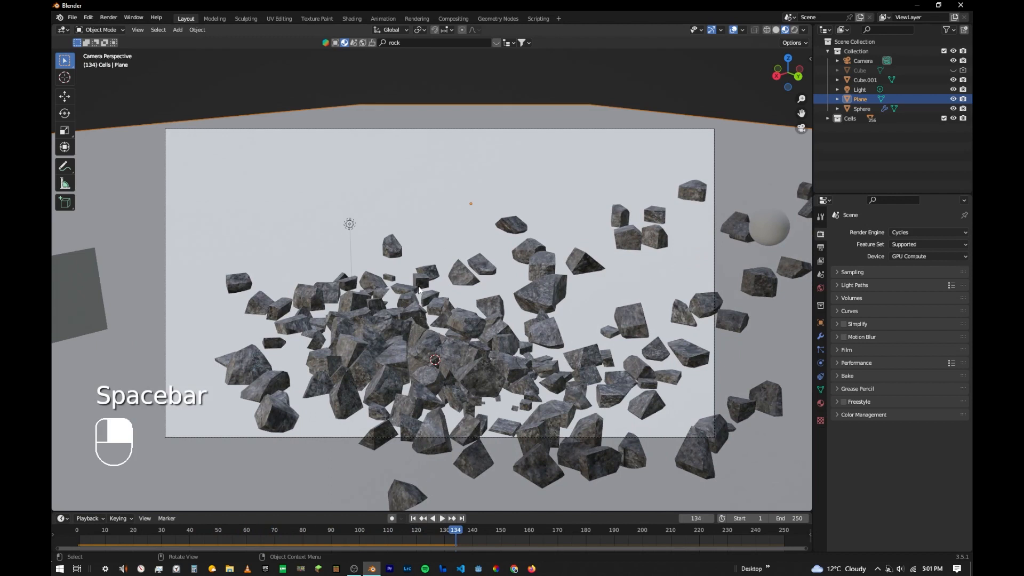
- Play the smash simulation and scrub around frame 120 to find a suitable end point for the animation
click(412, 517)
key(space)
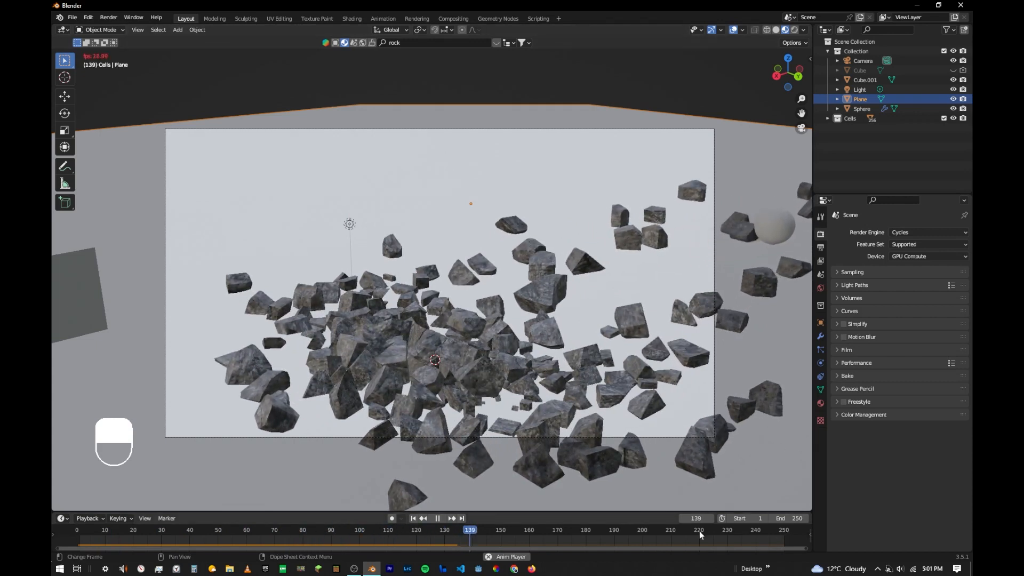
drag(498, 530, 457, 533)
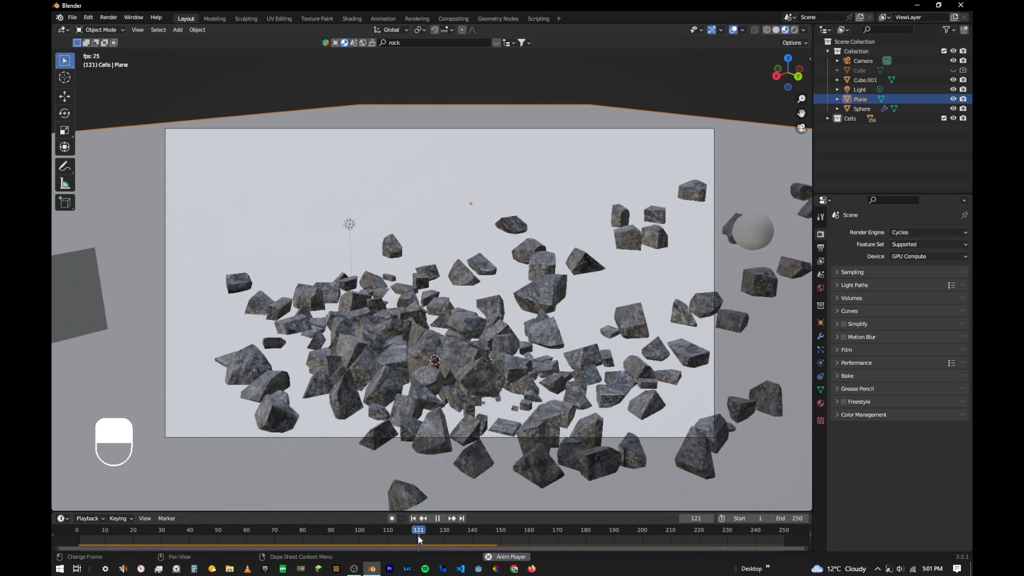
click(413, 531)
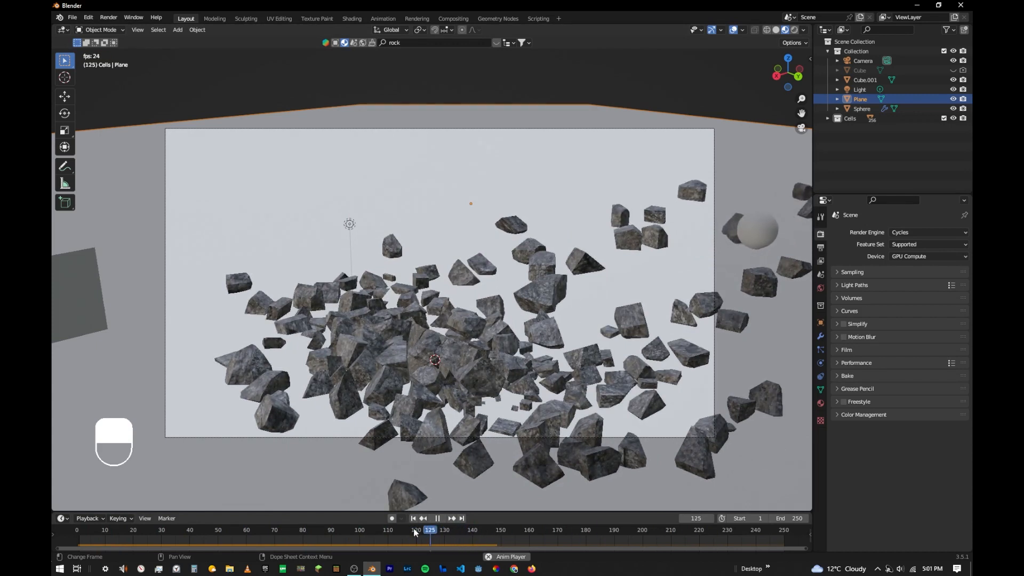
key(space)
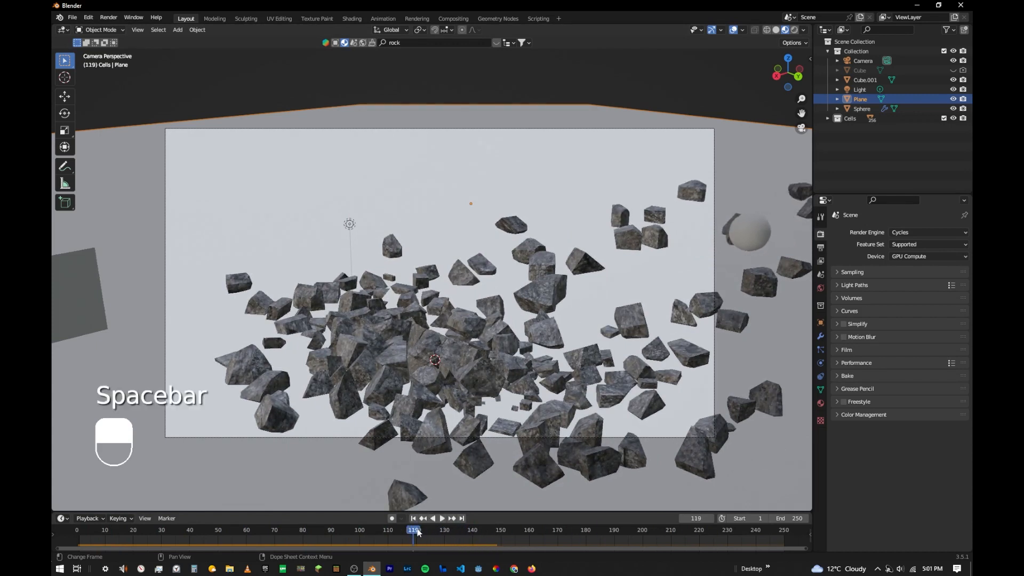
- Set the animation's end frame to 120 and replay it from the start, stopping at frame 11
click(784, 517)
text(1)
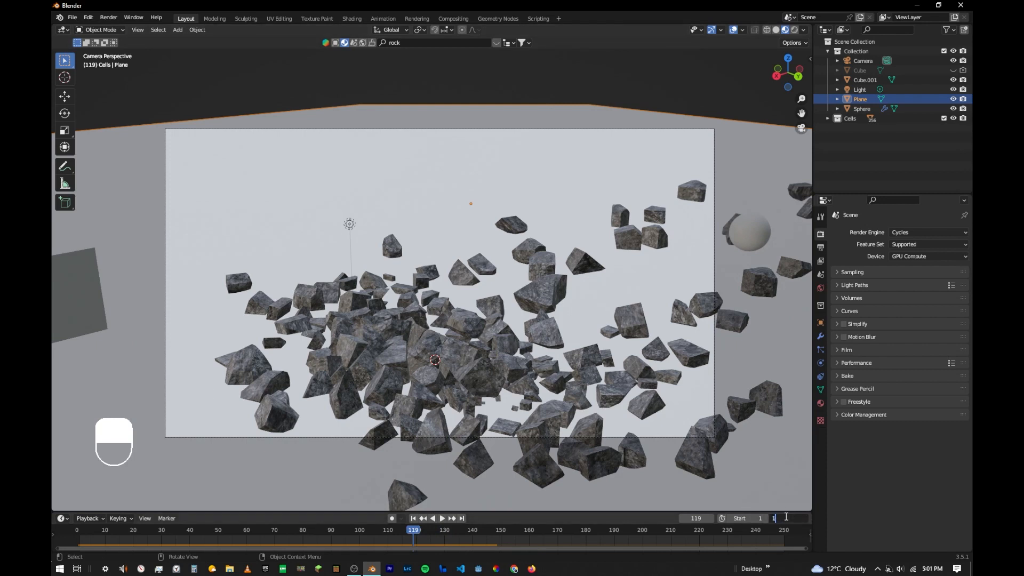
text(20)
key(Return)
key(space)
key(space)
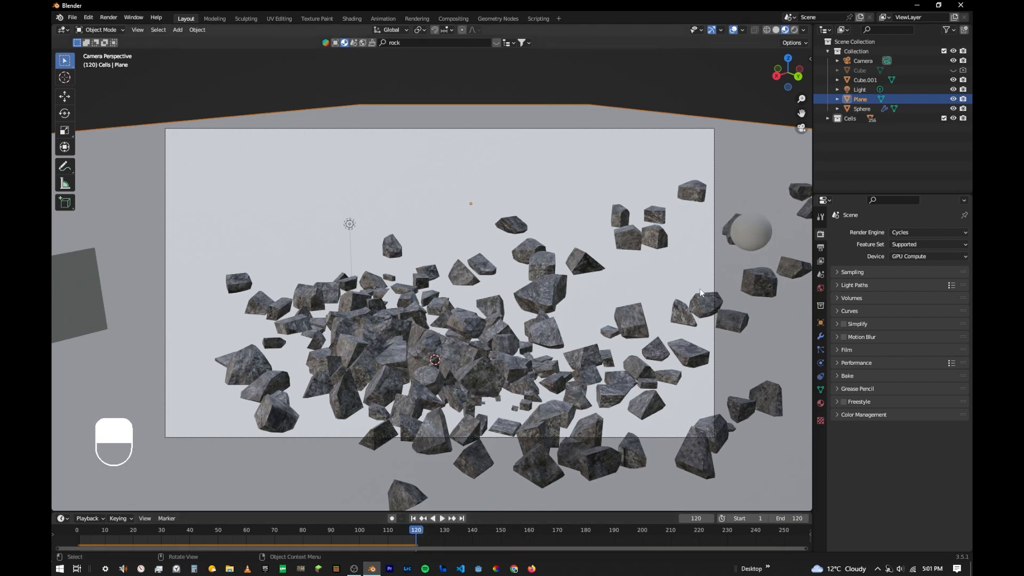
click(412, 518)
key(space)
key(space)
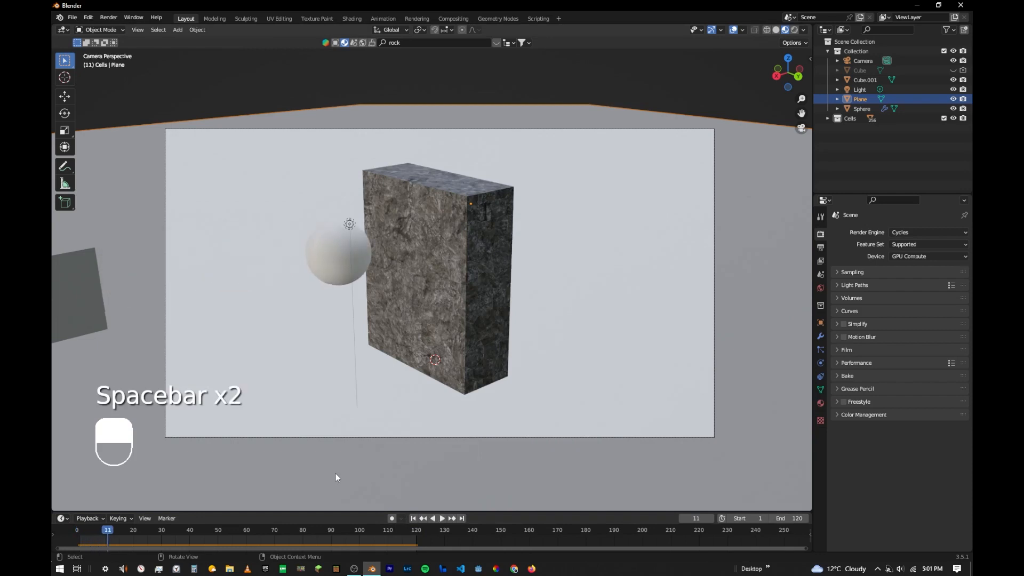
- Search the material library for "glow" and apply the green Procedural Glowing Cracked Rock material to the sphere
click(320, 232)
click(460, 43)
text(gloe)
key(Return)
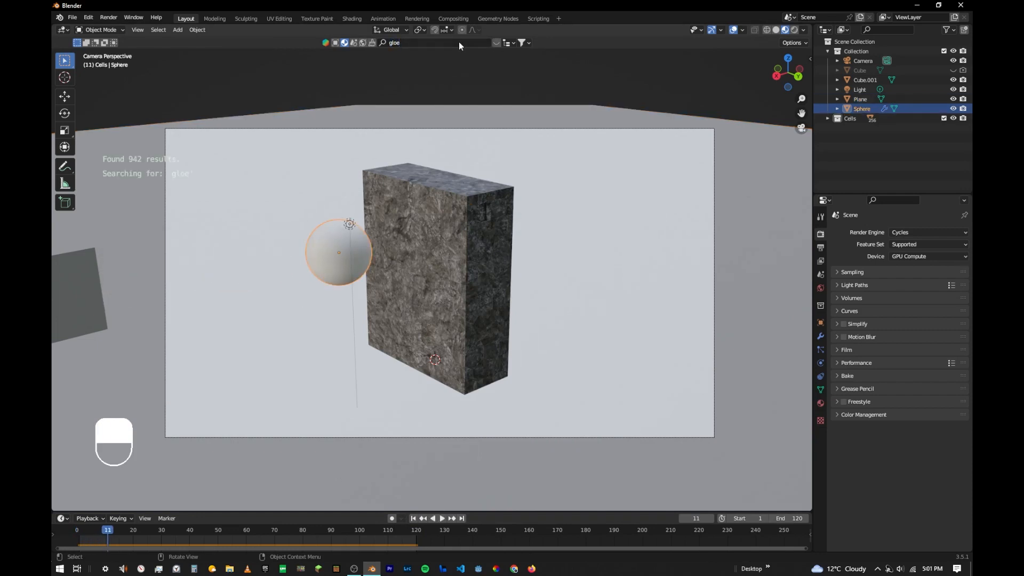
text(glow)
key(Return)
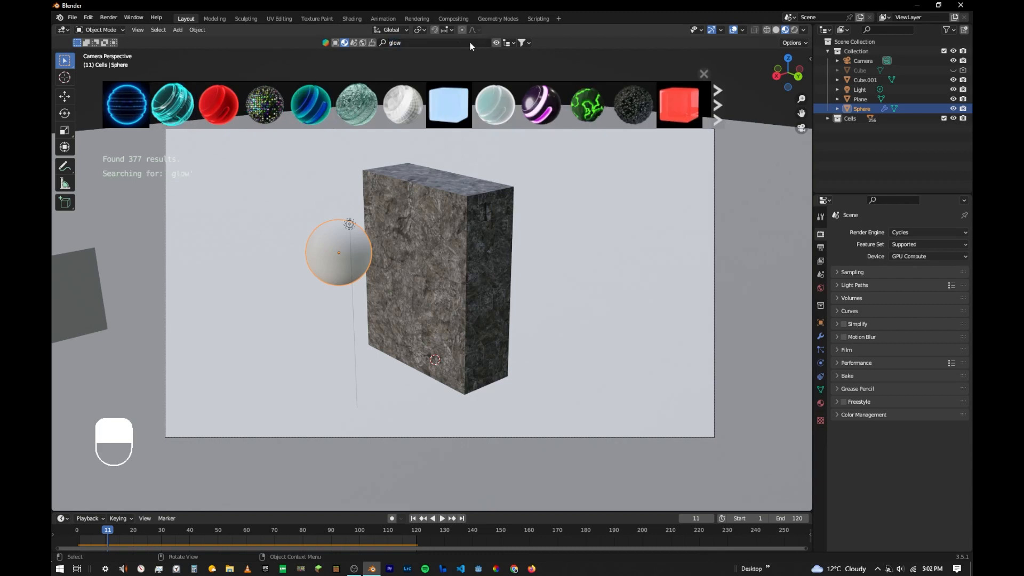
mouse_move(585, 108)
drag(585, 108, 346, 269)
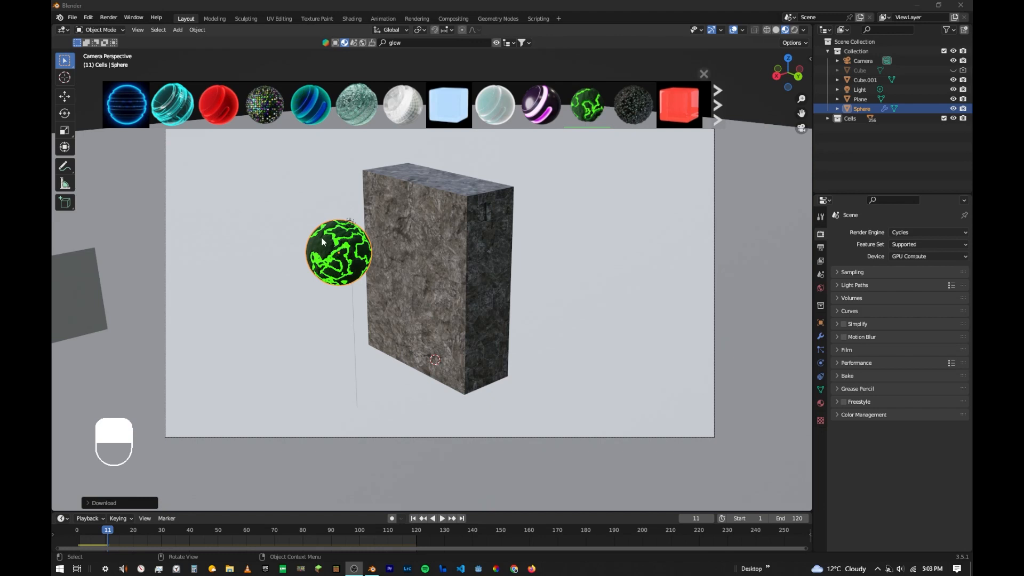
- Change the Color of cracks node in the sphere's material to red and inspect the glowing sphere up close
click(353, 19)
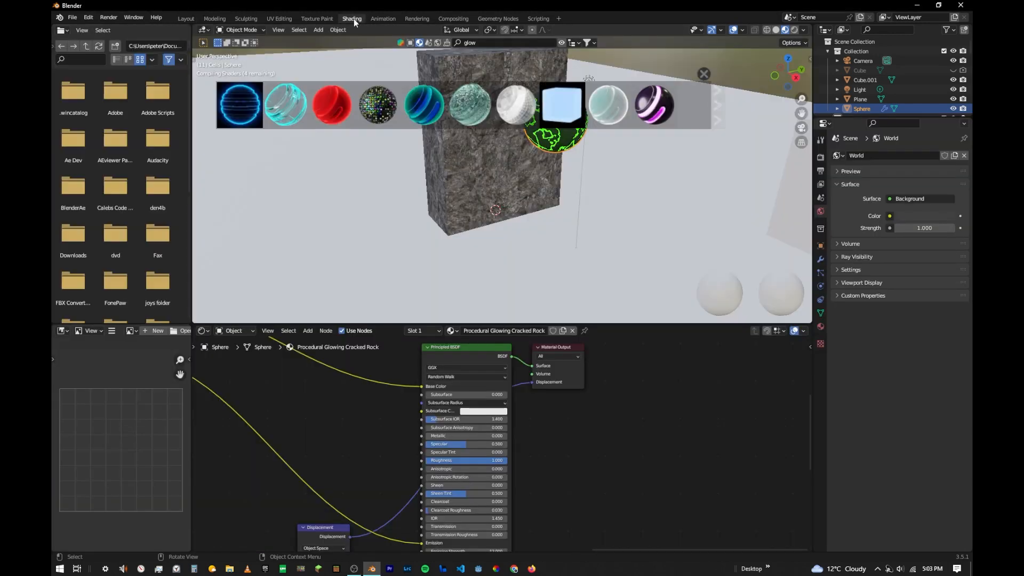
scroll(480, 392, down, 5)
middle_drag(463, 404, 489, 470)
scroll(484, 468, up, 12)
middle_drag(494, 421, 523, 422)
scroll(491, 435, up, 3)
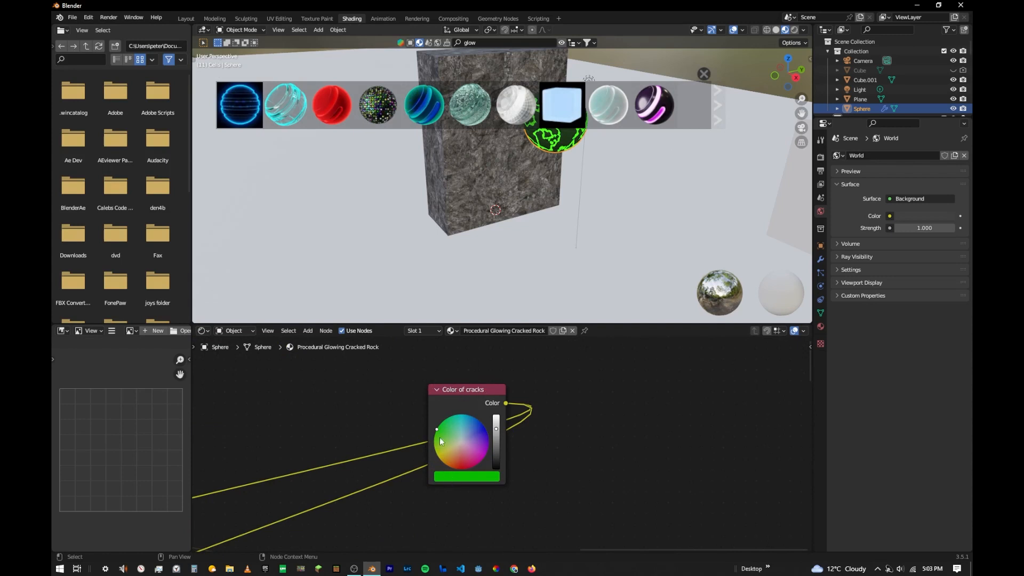
drag(463, 414, 457, 470)
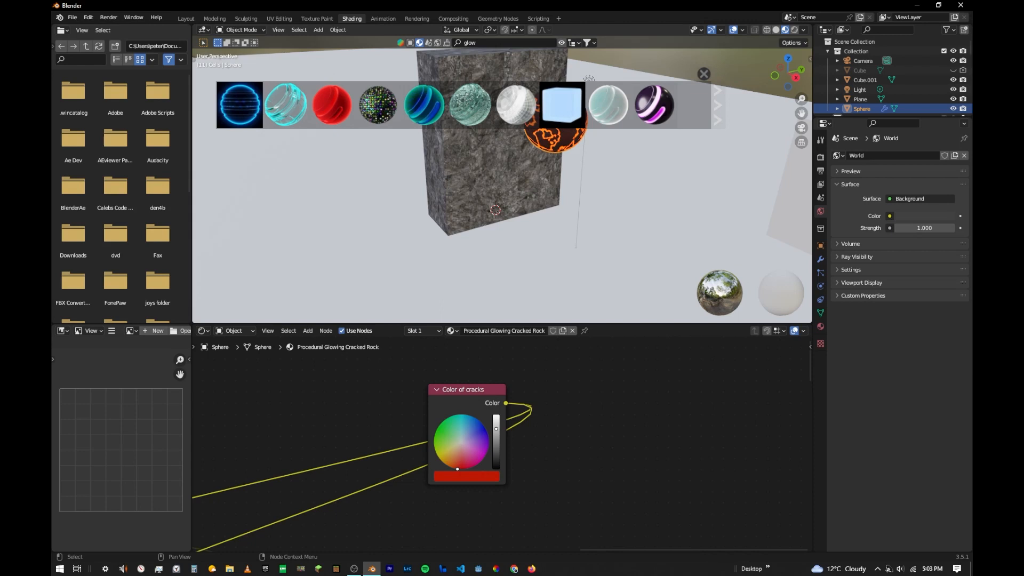
middle_drag(462, 250, 592, 221)
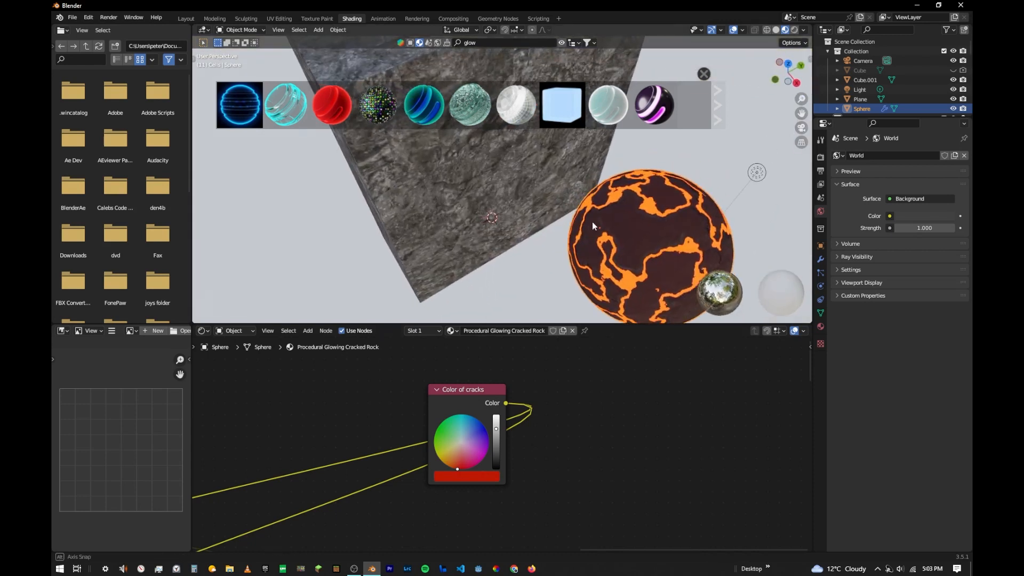
- Search the material library for "floor" and apply the Tiling Floor material to the ground plane in the Layout workspace
click(187, 18)
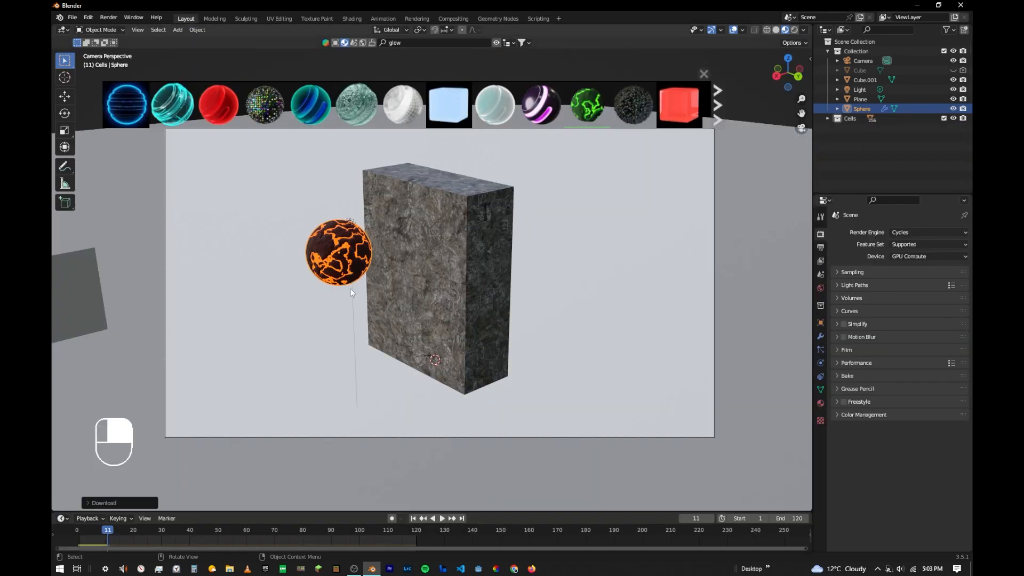
click(598, 273)
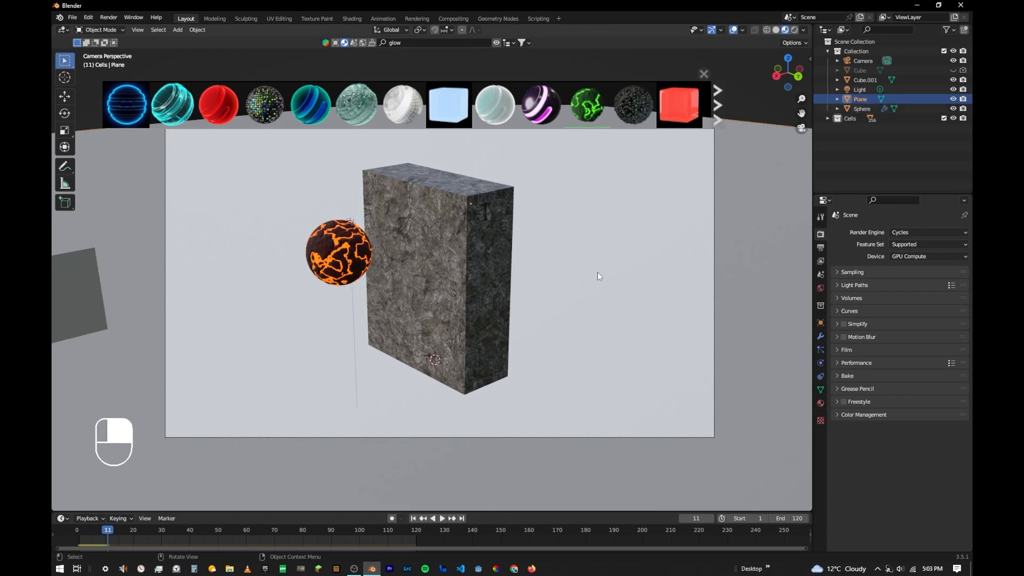
click(412, 45)
text(floor)
key(Return)
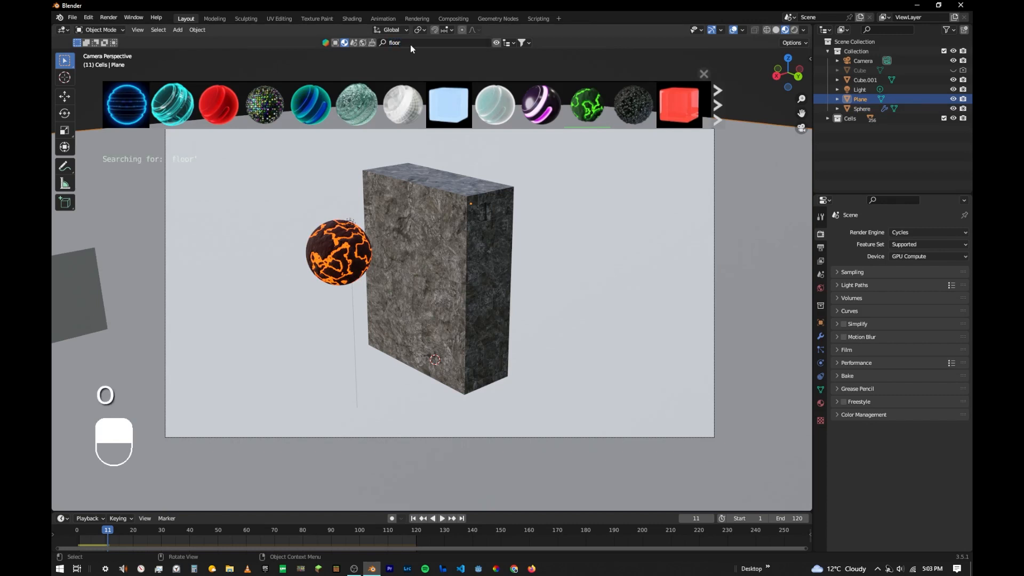
mouse_move(216, 117)
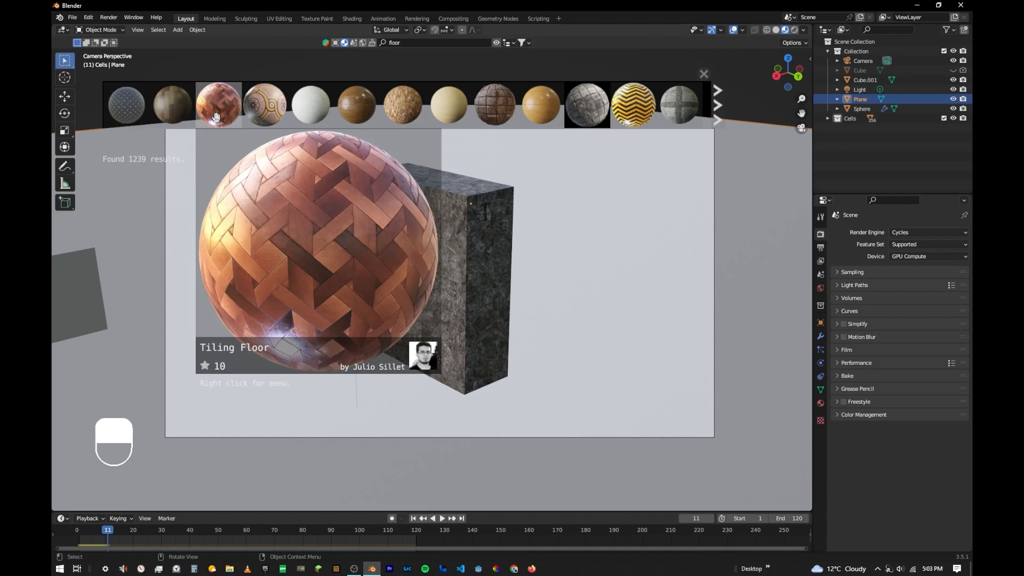
drag(223, 114, 597, 288)
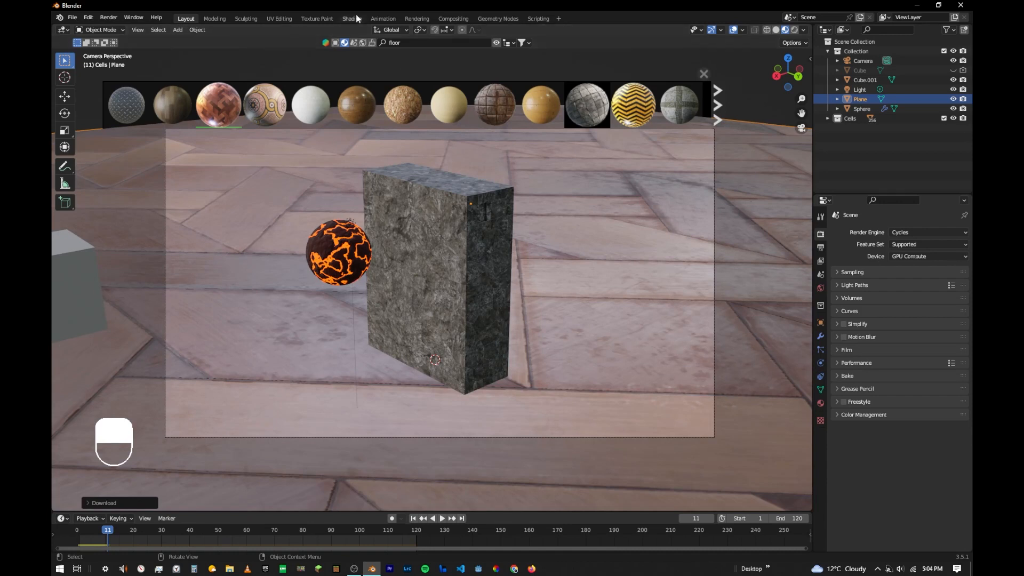
- Set the Mapping scale of the plane's Tiling Floor material to 15.590 on X, Y and Z, with the asset bar hidden
click(352, 18)
scroll(373, 407, down, 5)
middle_drag(373, 407, 569, 297)
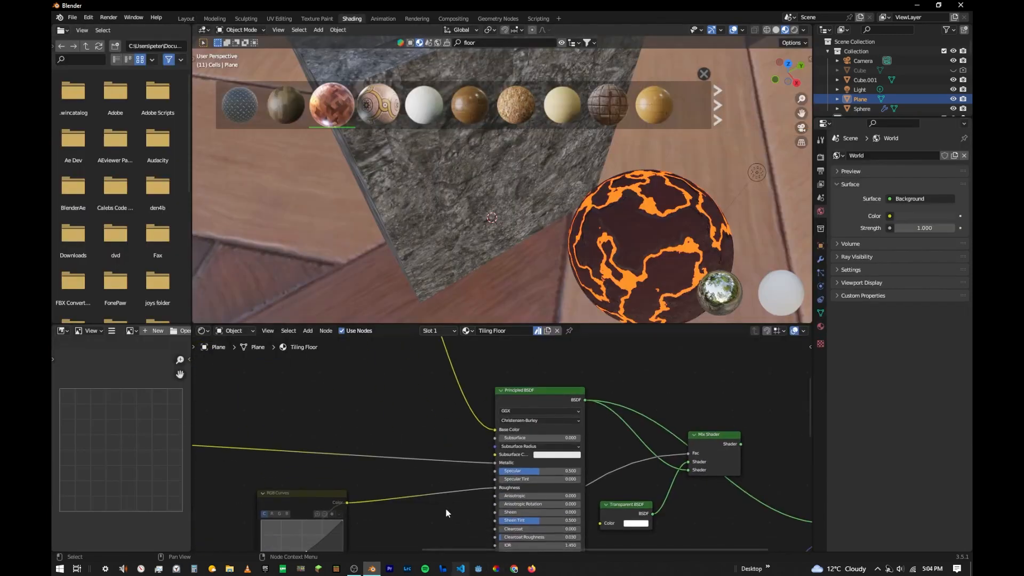
scroll(427, 474, down, 14)
middle_drag(351, 460, 554, 431)
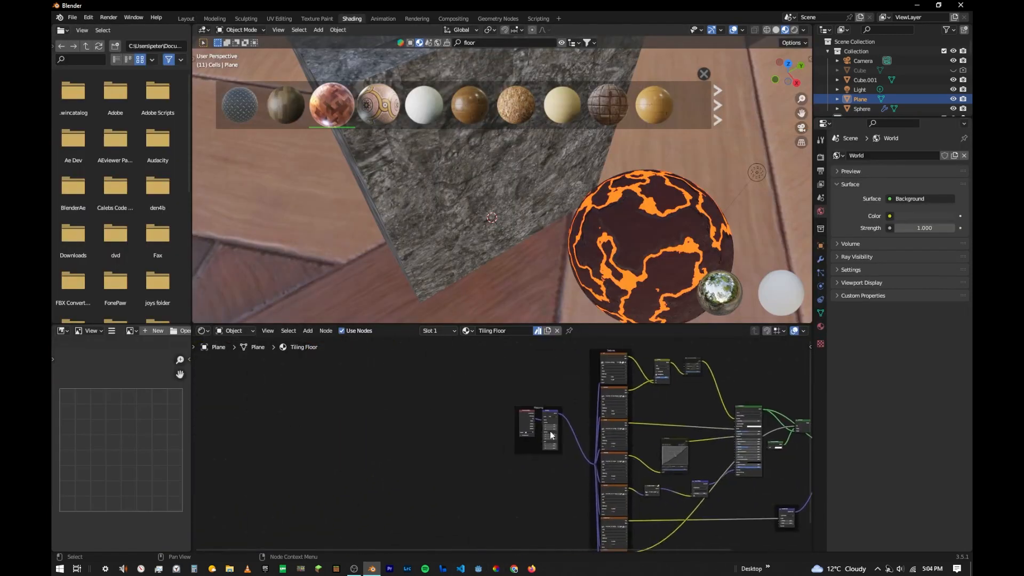
scroll(551, 434, up, 6)
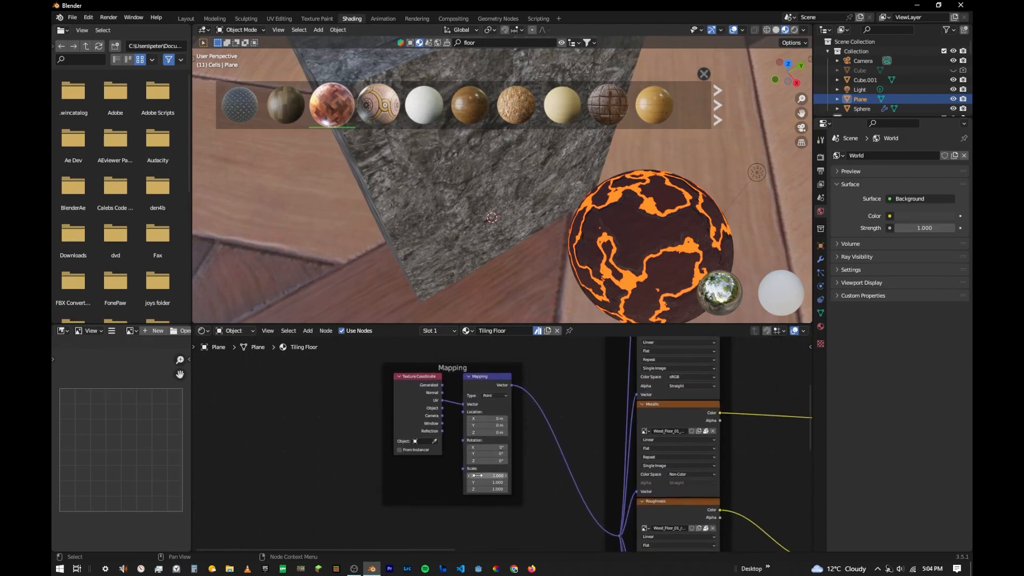
scroll(525, 498, up, 3)
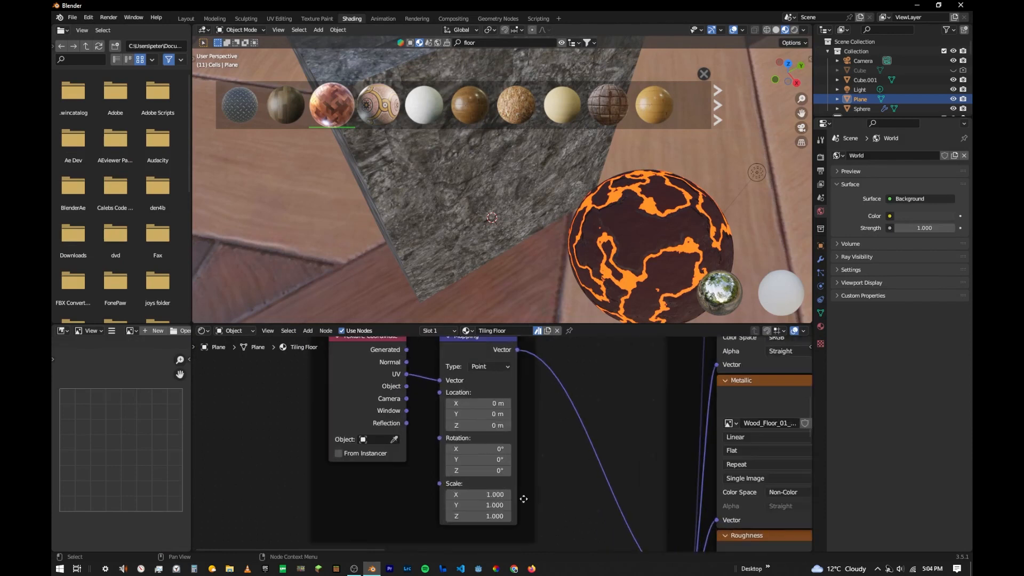
scroll(552, 230, down, 6)
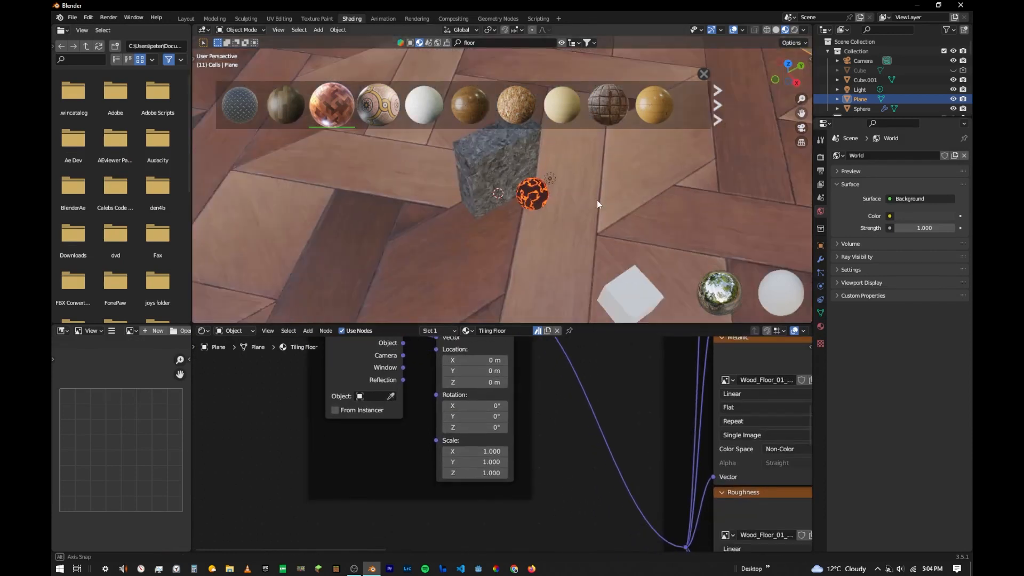
middle_drag(599, 204, 523, 177)
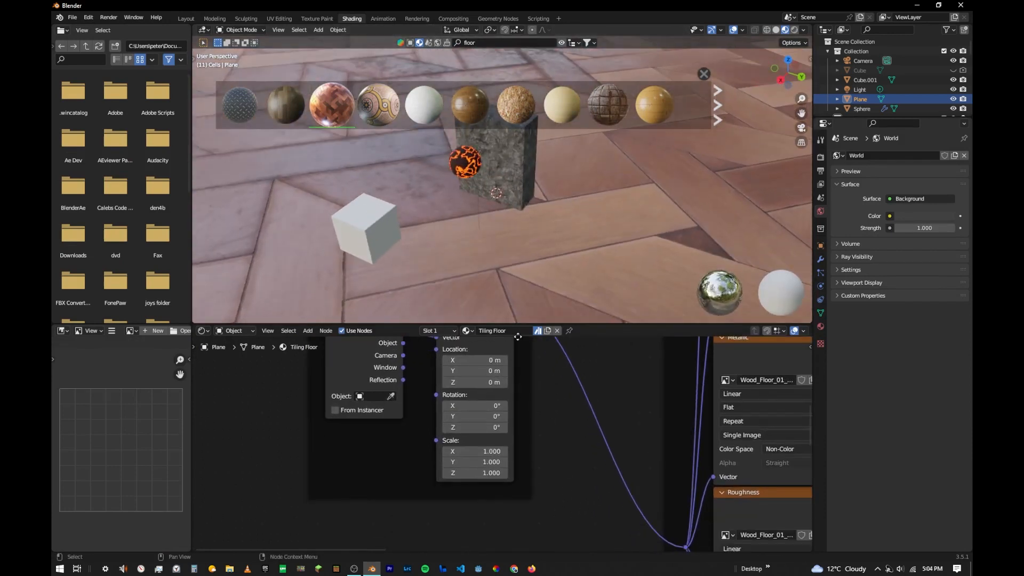
click(801, 128)
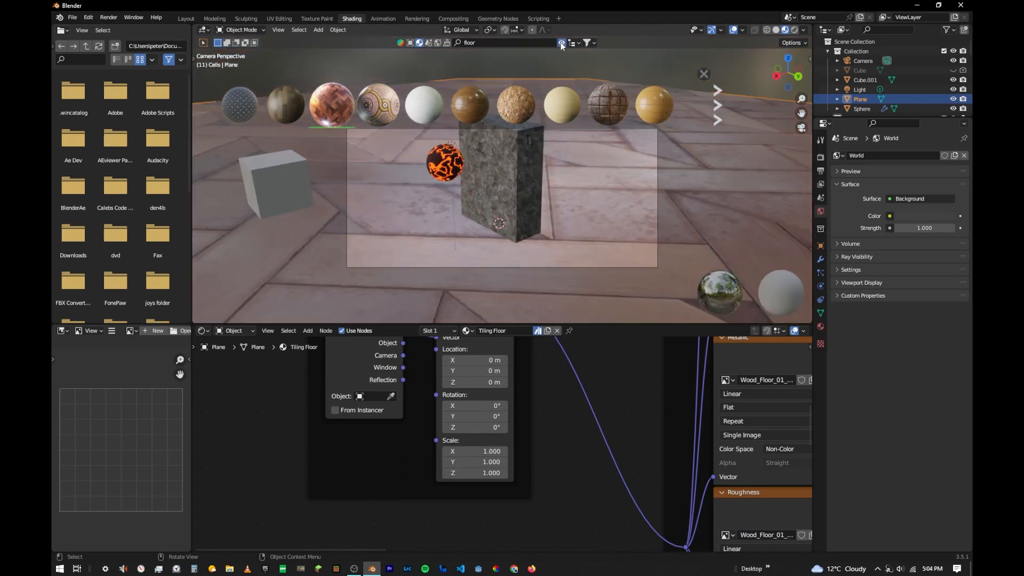
click(561, 45)
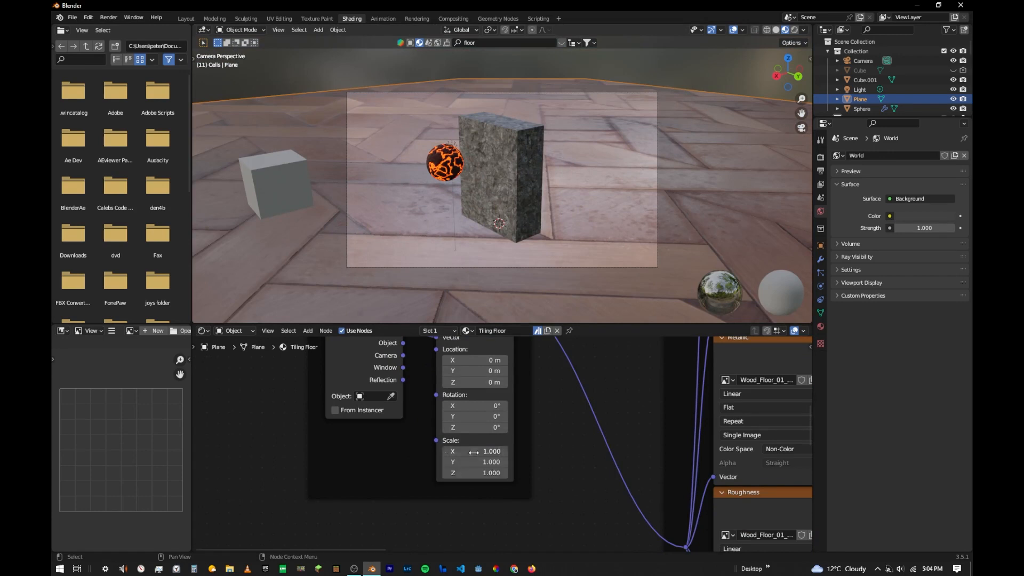
drag(474, 473, 595, 473)
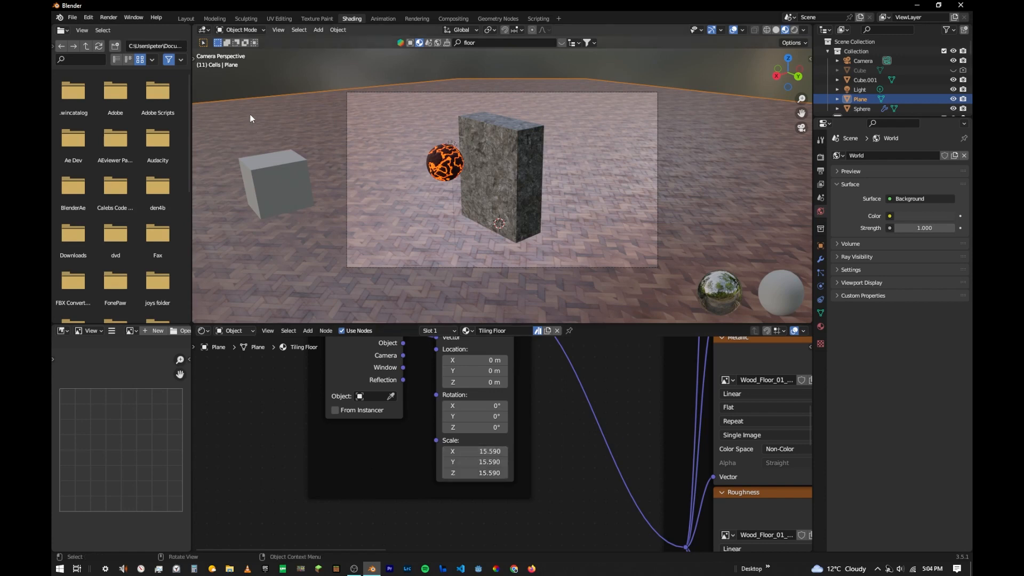
- Replay the smash simulation in the Layout workspace to check the sphere and floor materials, and return to frame 1
click(186, 18)
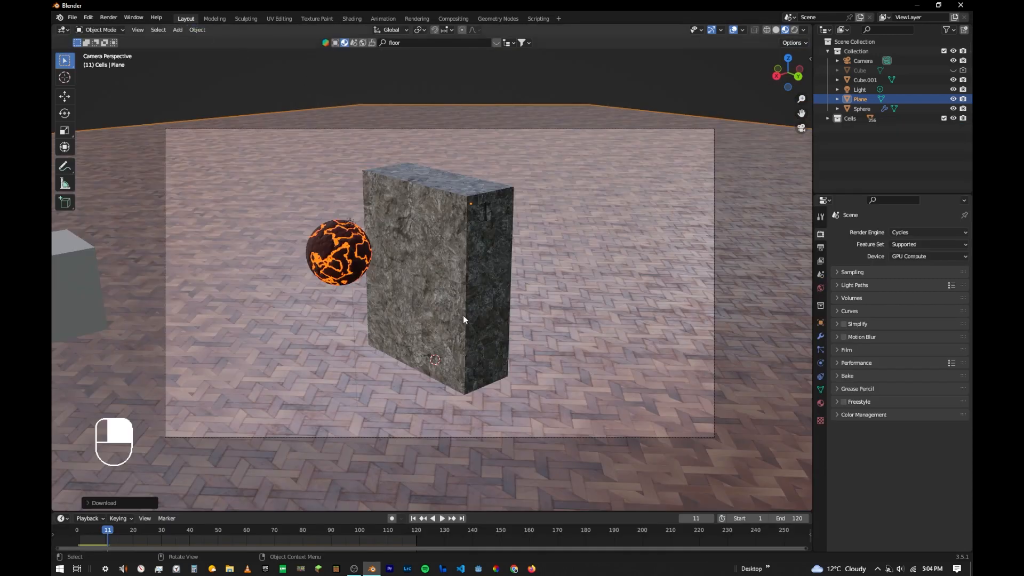
click(414, 519)
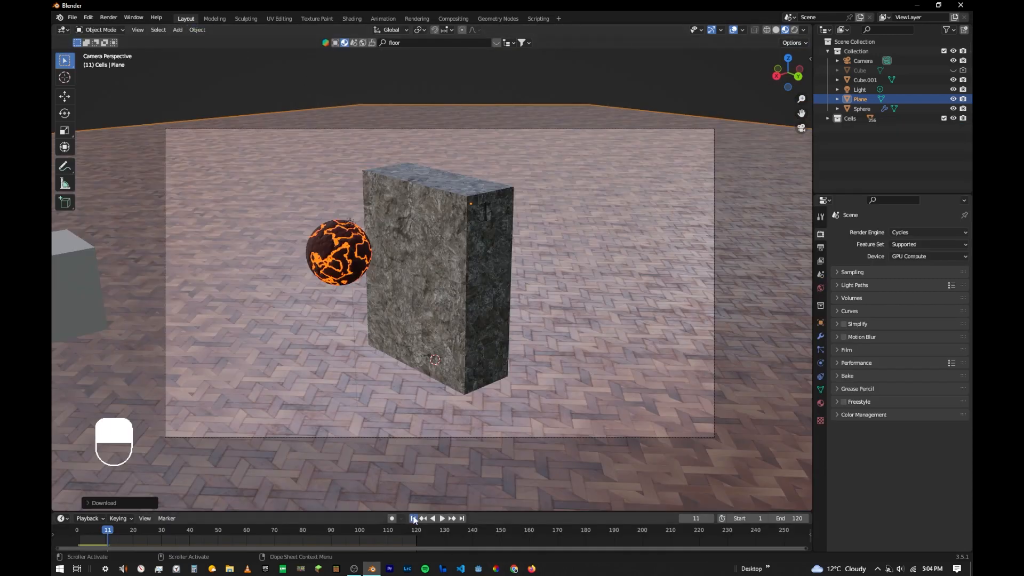
key(space)
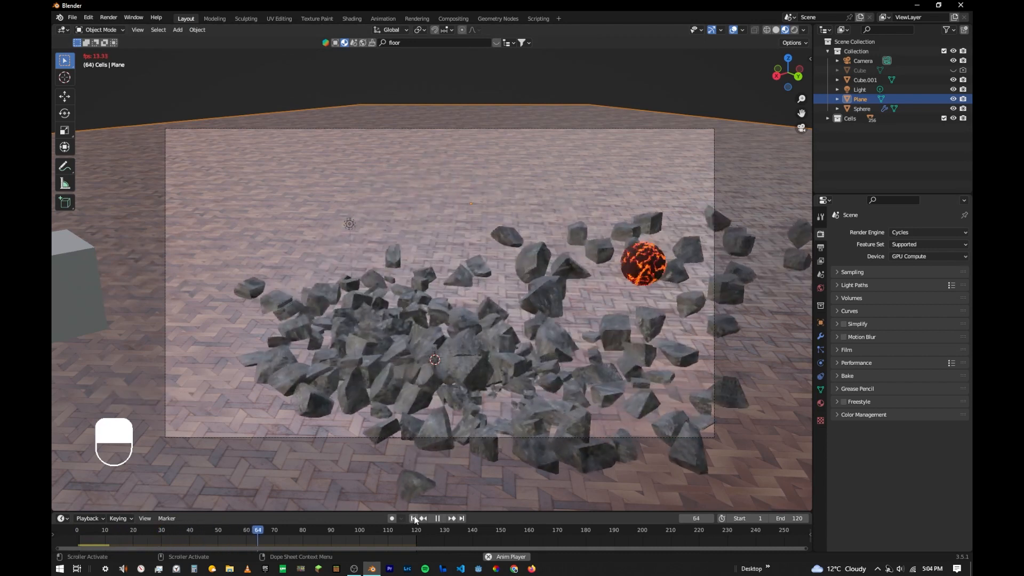
click(414, 517)
key(space)
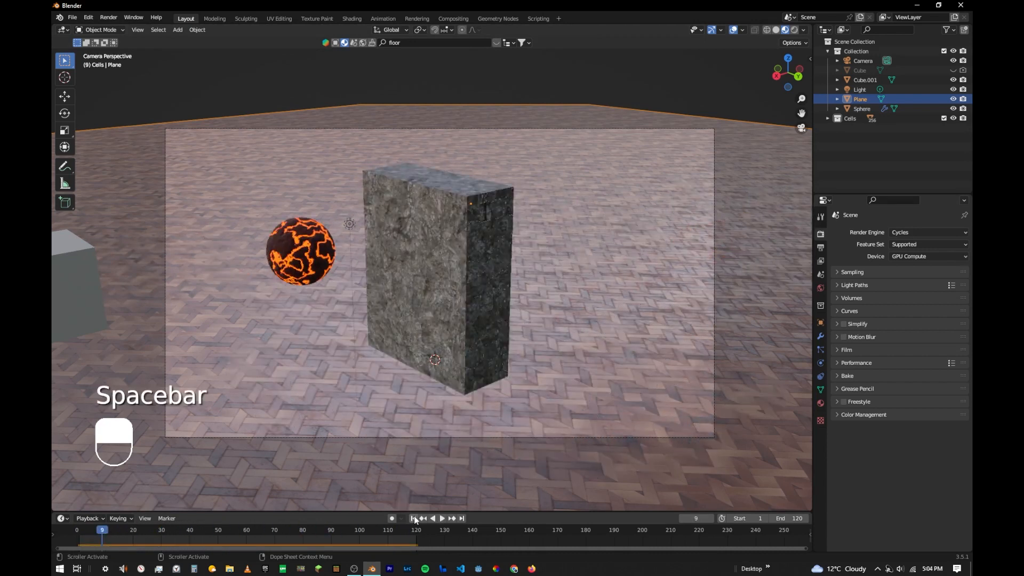
click(422, 518)
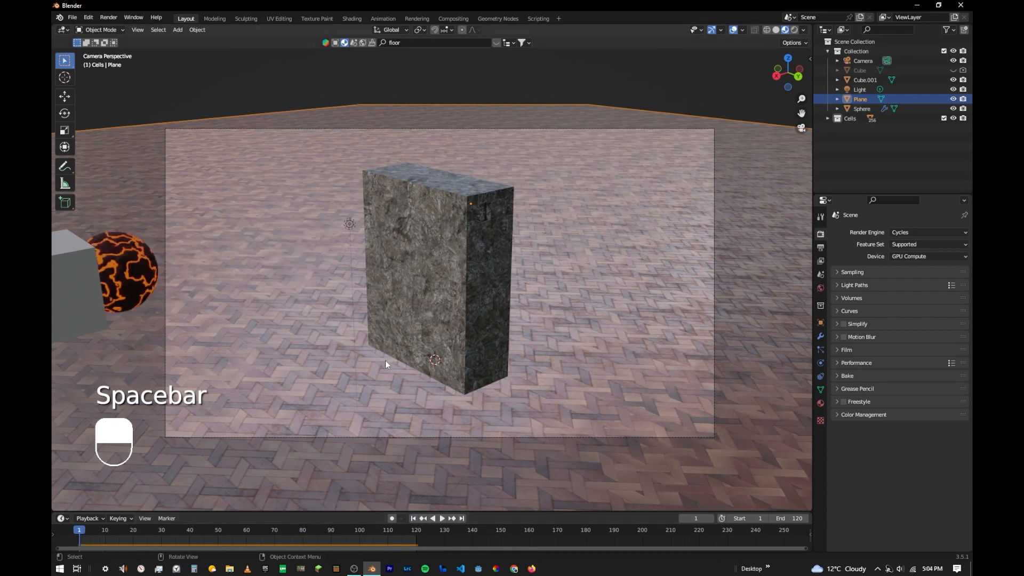
- Show the scene in rendered shading and examine the fracture seams on the block up close
click(795, 30)
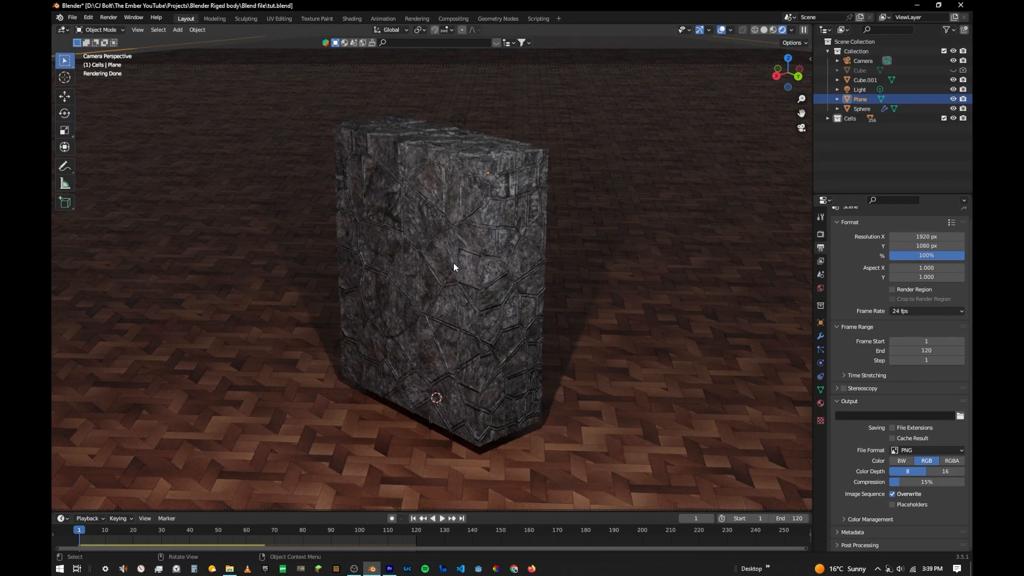
scroll(453, 264, up, 6)
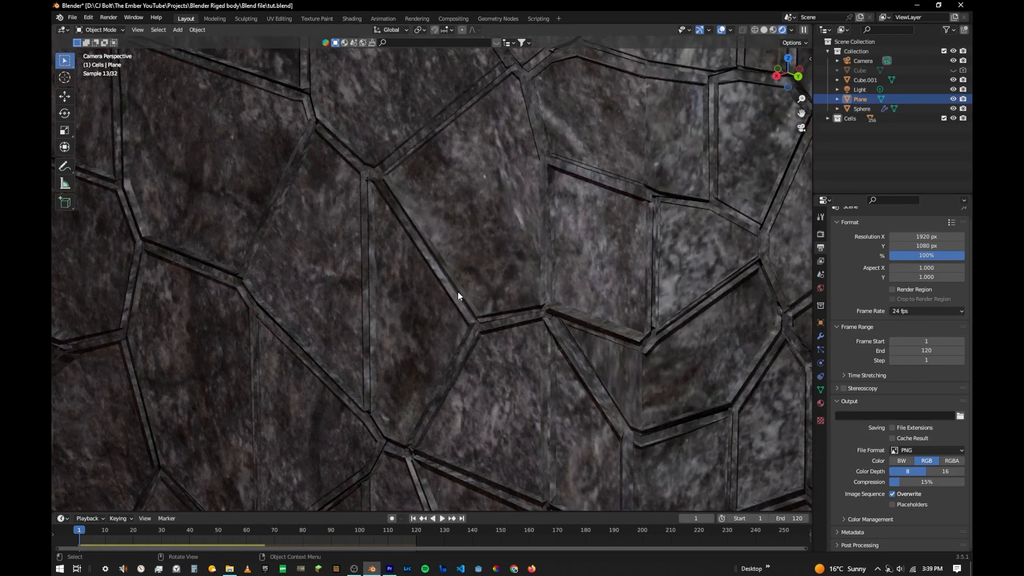
- Bring up the block's Rock material in the Shading workspace and select all objects in the Cells collection
scroll(512, 176, down, 6)
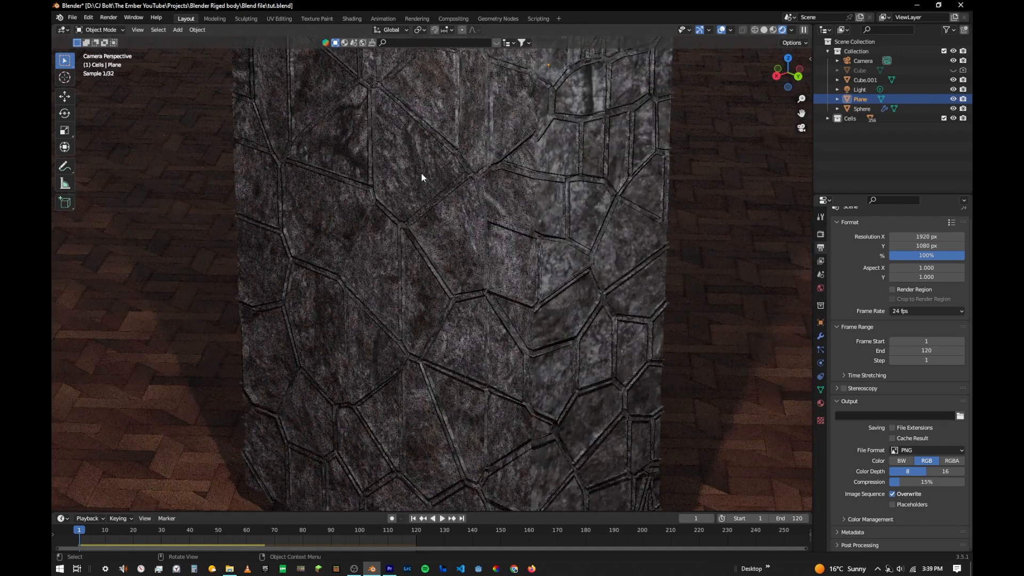
click(437, 168)
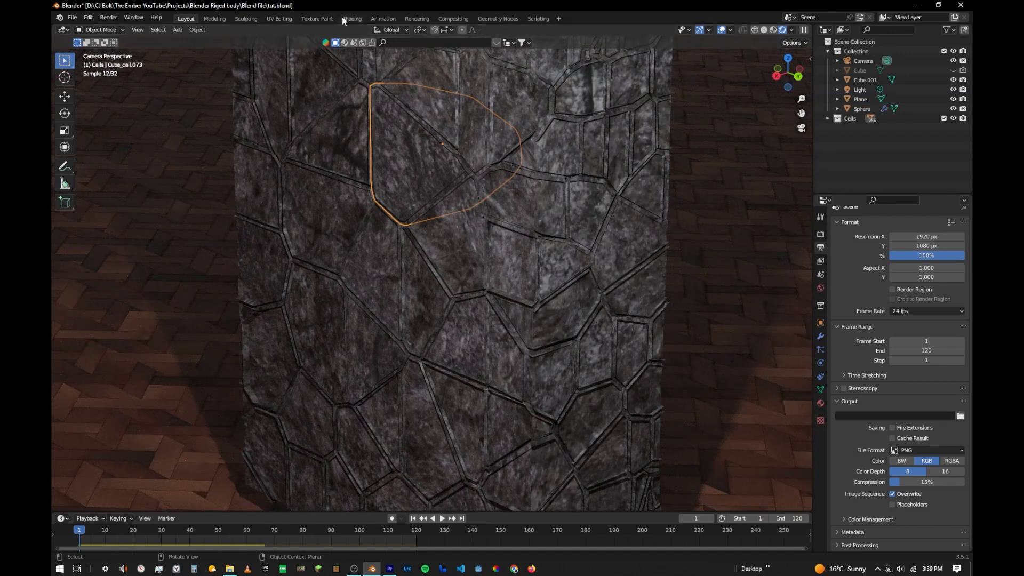
click(342, 17)
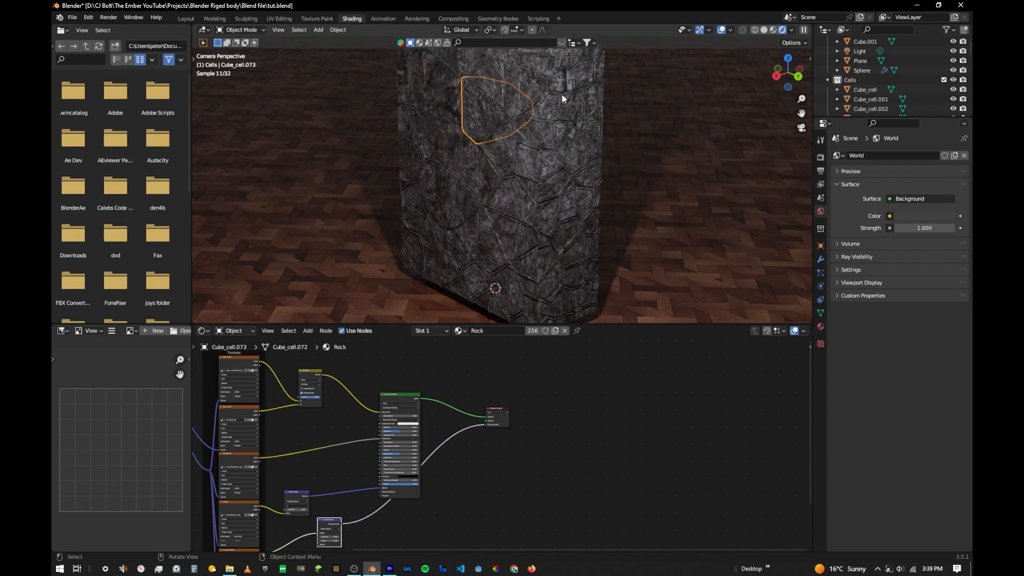
right_click(824, 80)
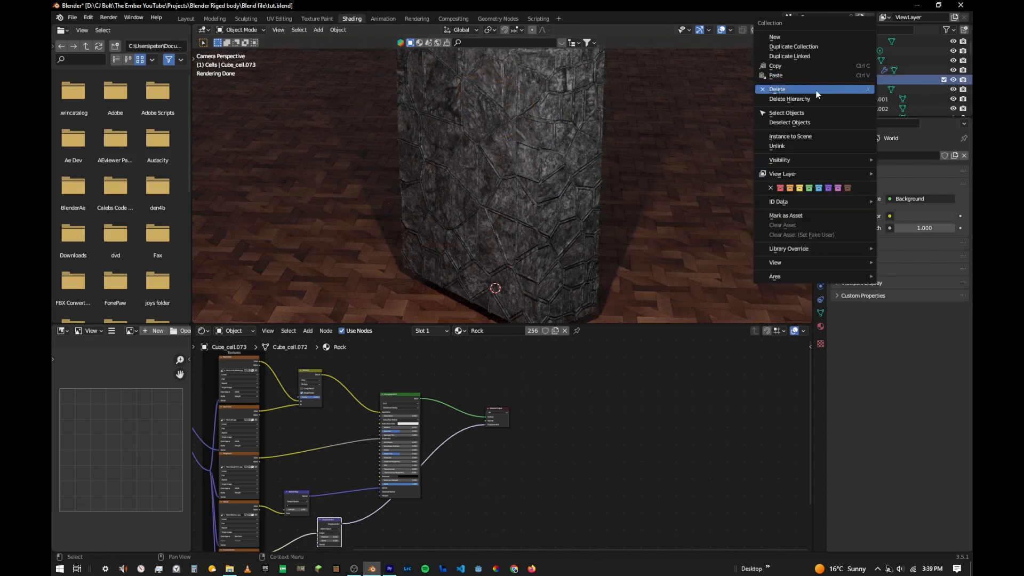
click(793, 113)
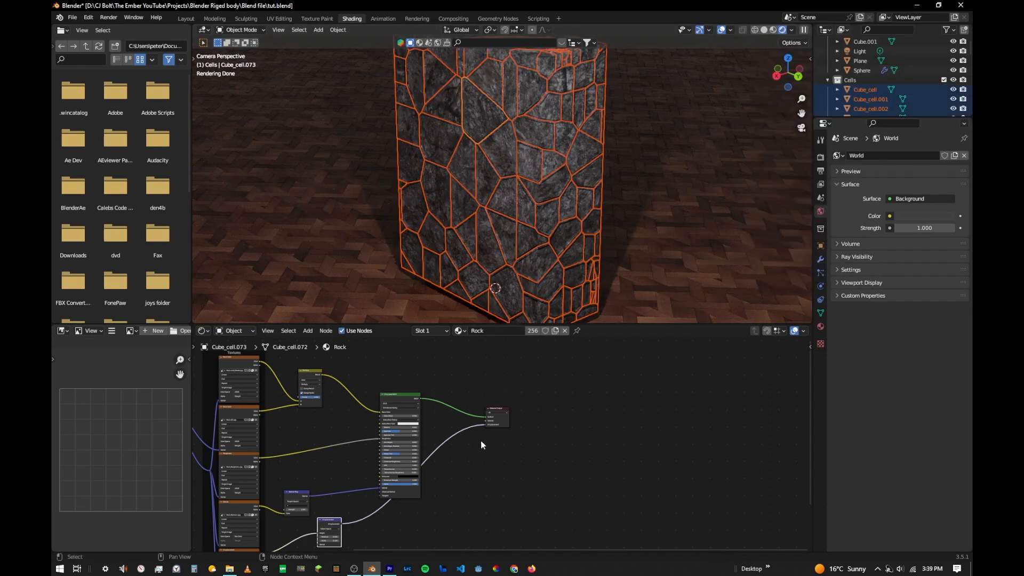
- Disconnect the displacement link from the Rock material's output node, deselect everything and check the block's surface for visible seams
scroll(486, 421, up, 4)
drag(480, 422, 478, 465)
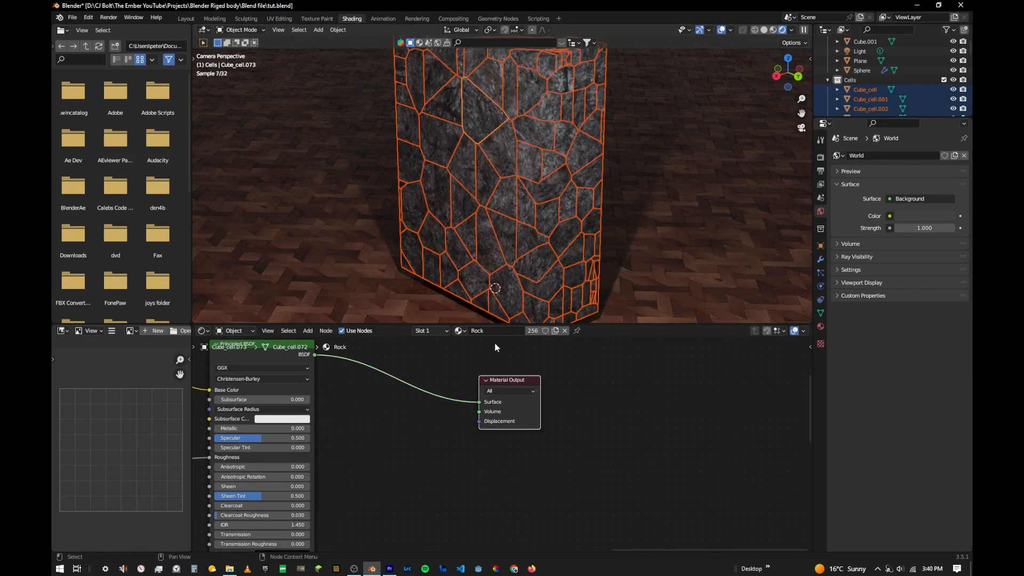
click(594, 397)
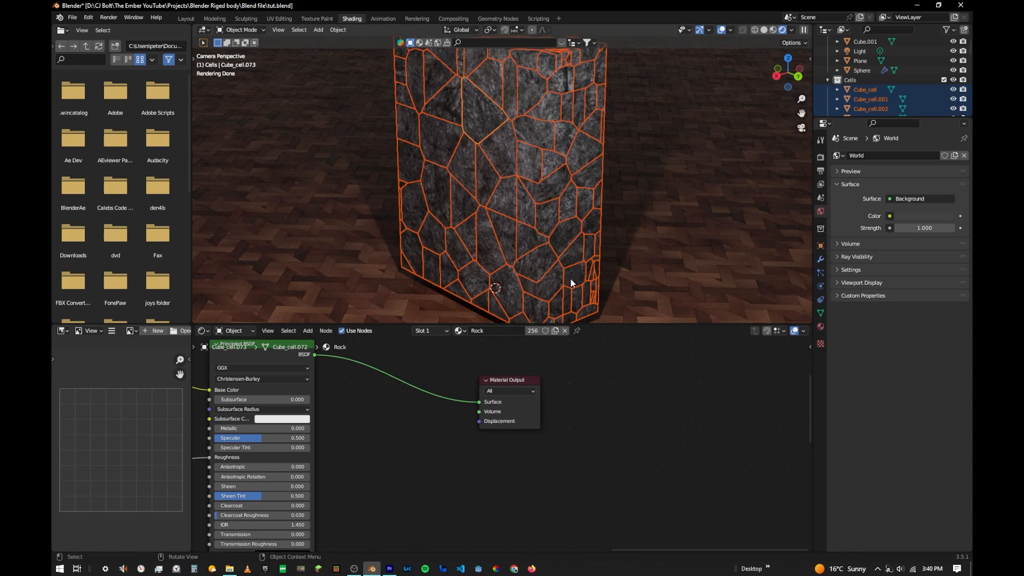
key(alt+a)
middle_drag(532, 185, 402, 99)
scroll(512, 212, up, 3)
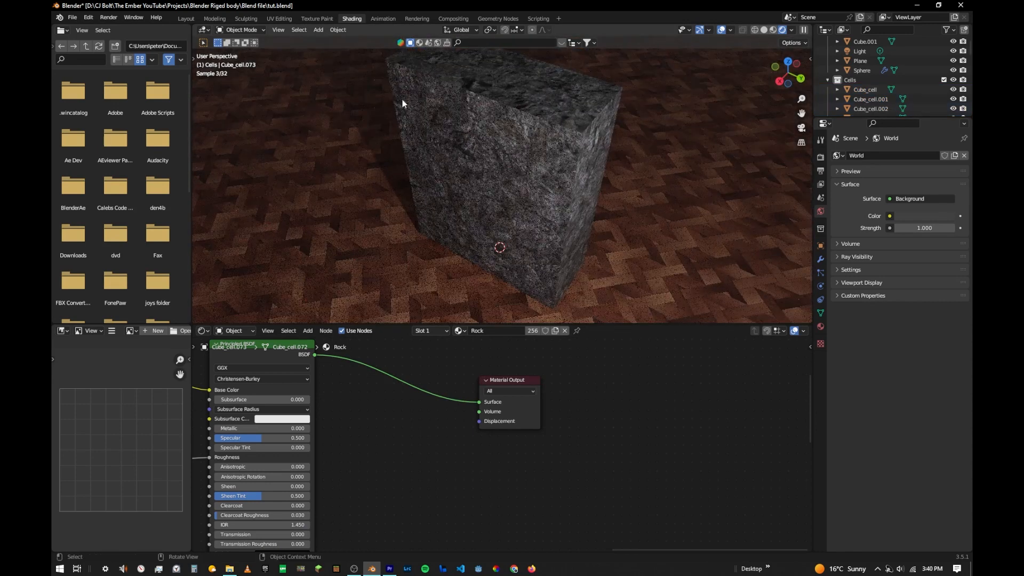
- In the Layout workspace, set the render output path to the blend file's own folder (//)
click(196, 19)
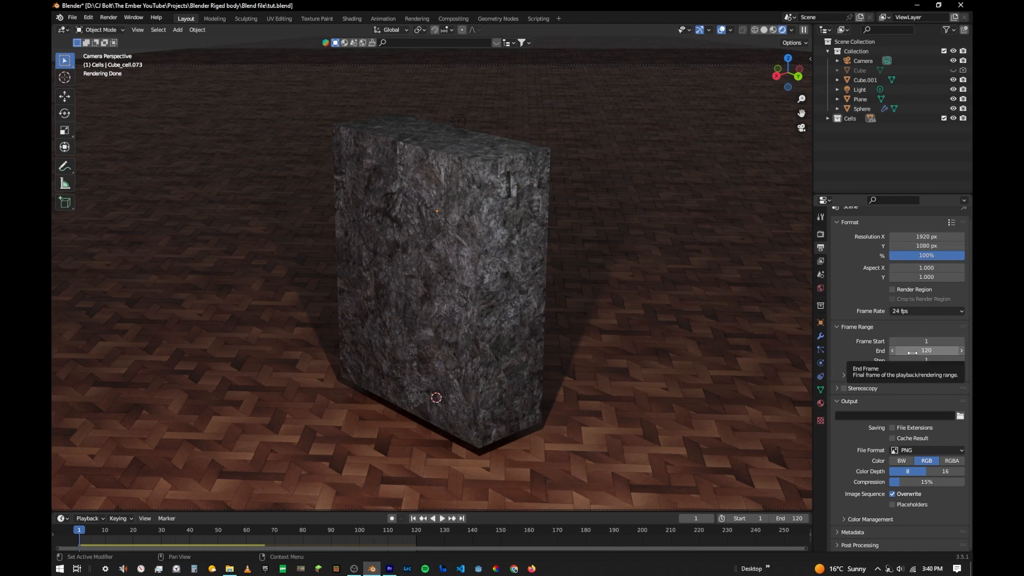
click(961, 417)
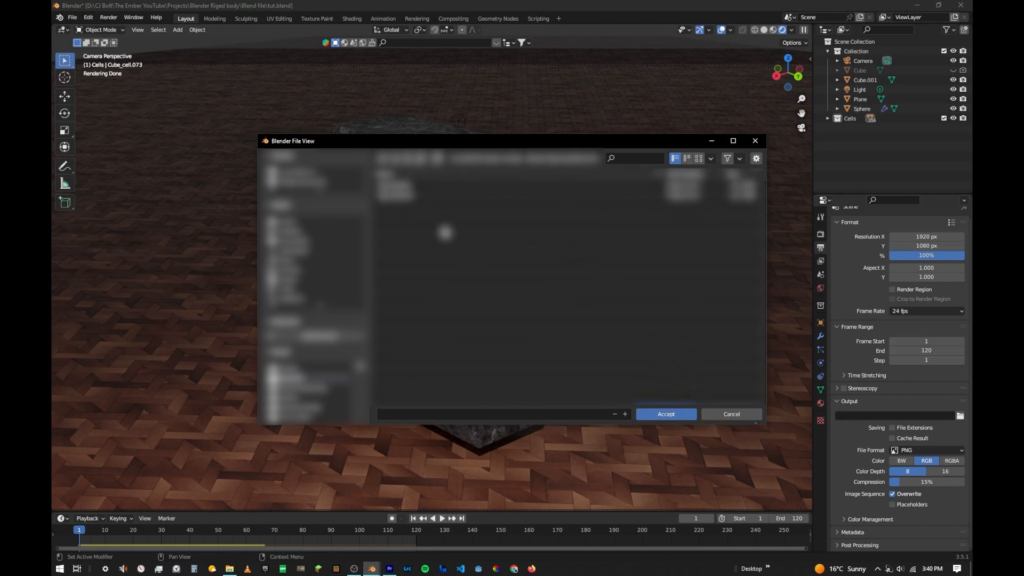
click(666, 414)
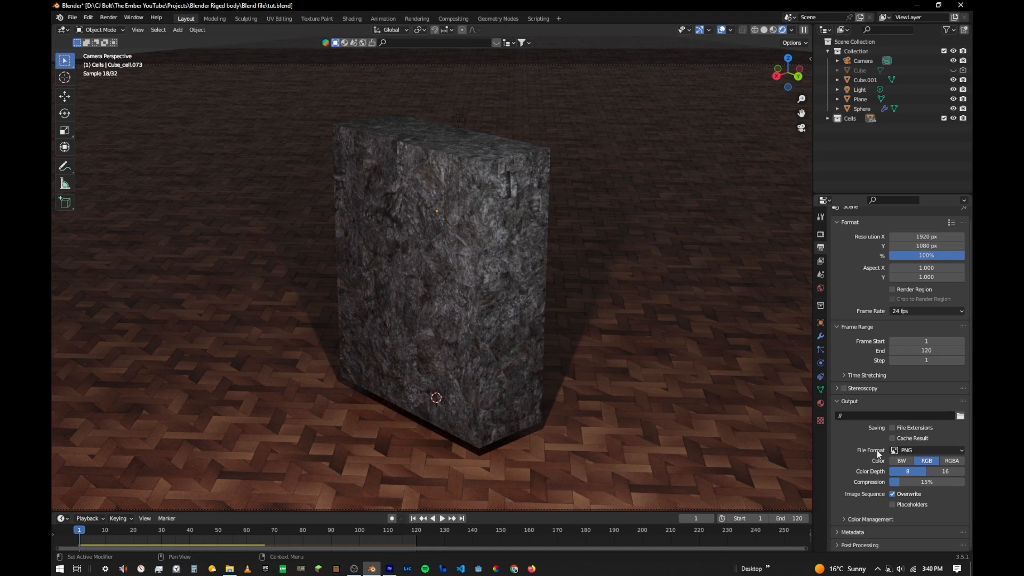
- Set the output file format to FFmpeg Video with an MPEG-4 container
click(896, 450)
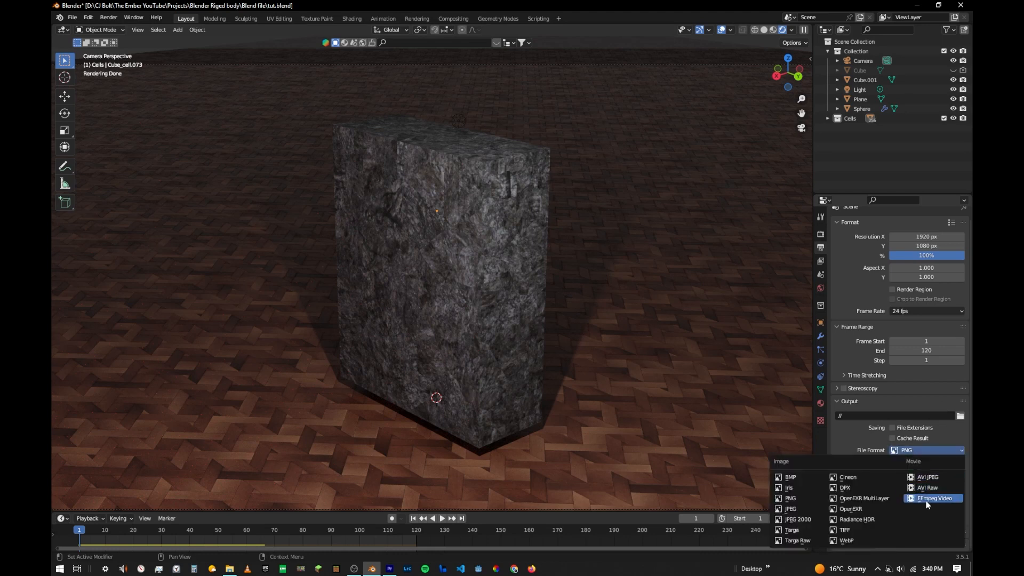
click(941, 494)
scroll(893, 472, down, 3)
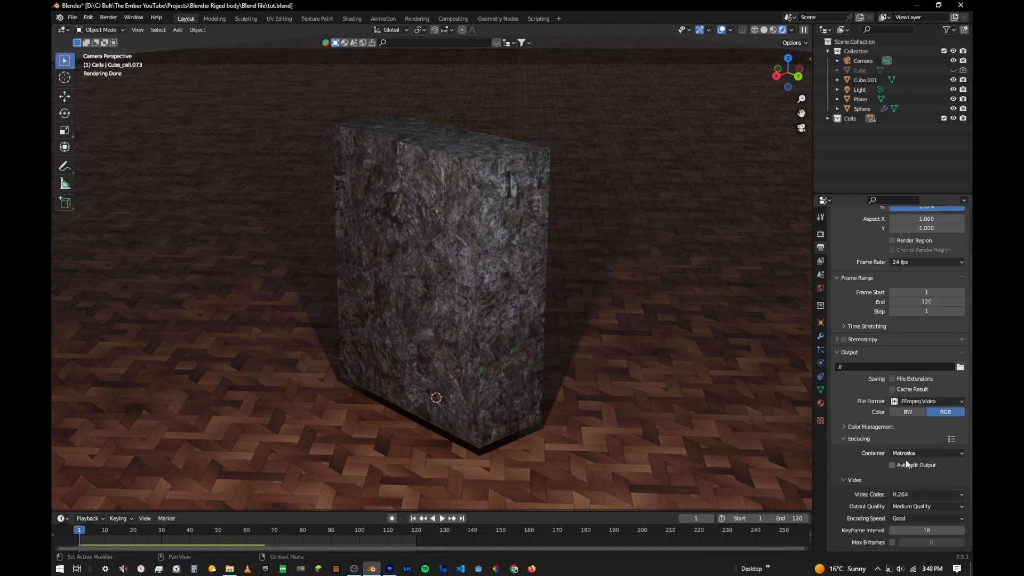
click(904, 453)
click(906, 427)
- Set the Cycles render max samples to 564
click(821, 235)
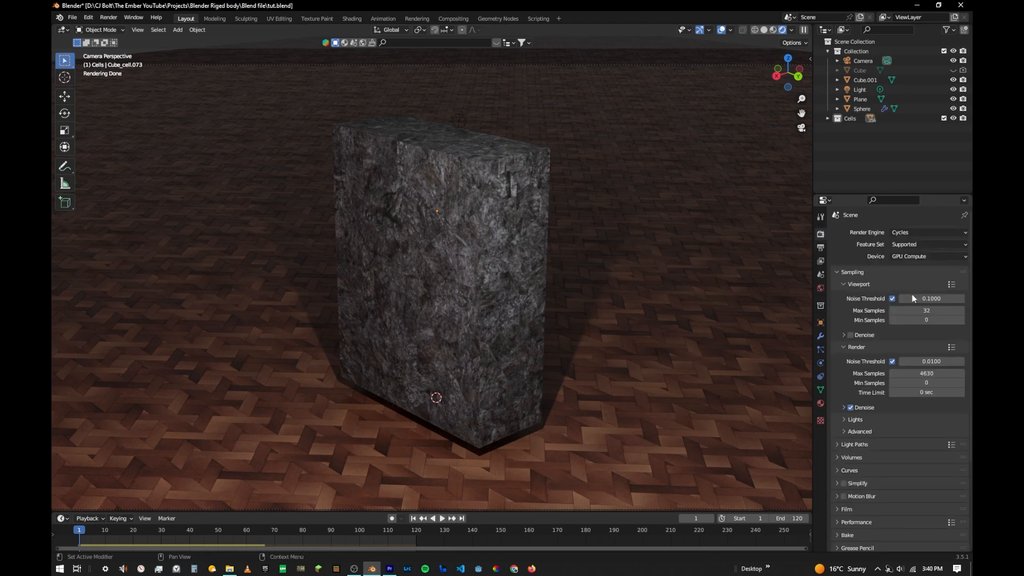
click(907, 373)
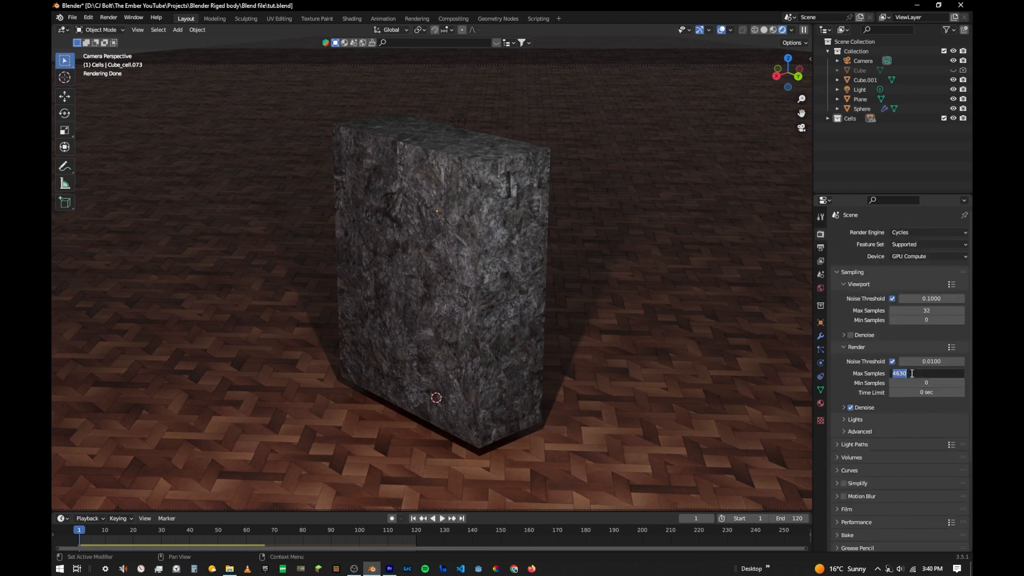
text(564)
key(Return)
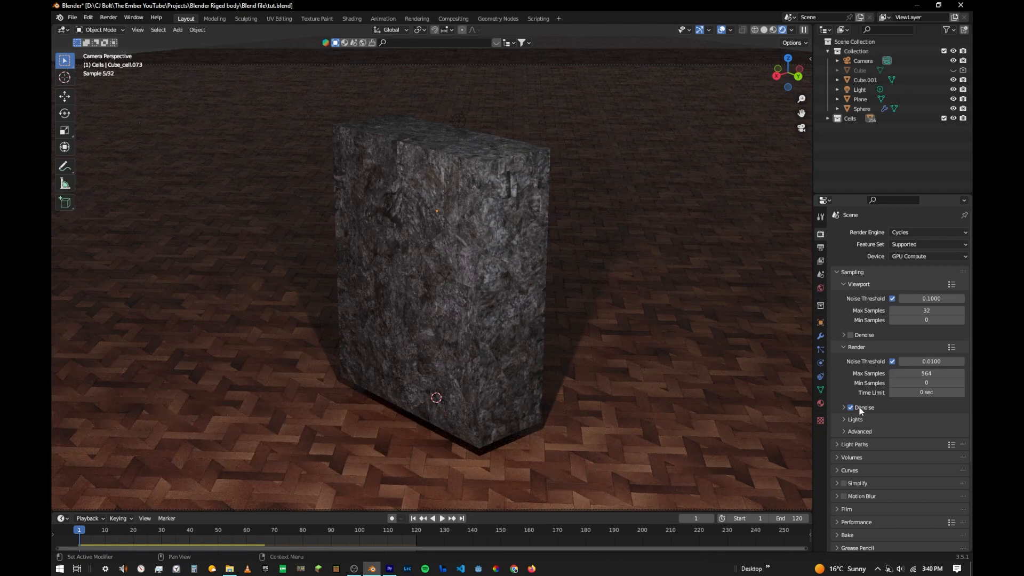
- Set the Color Management look to High Contrast
scroll(892, 395, down, 2)
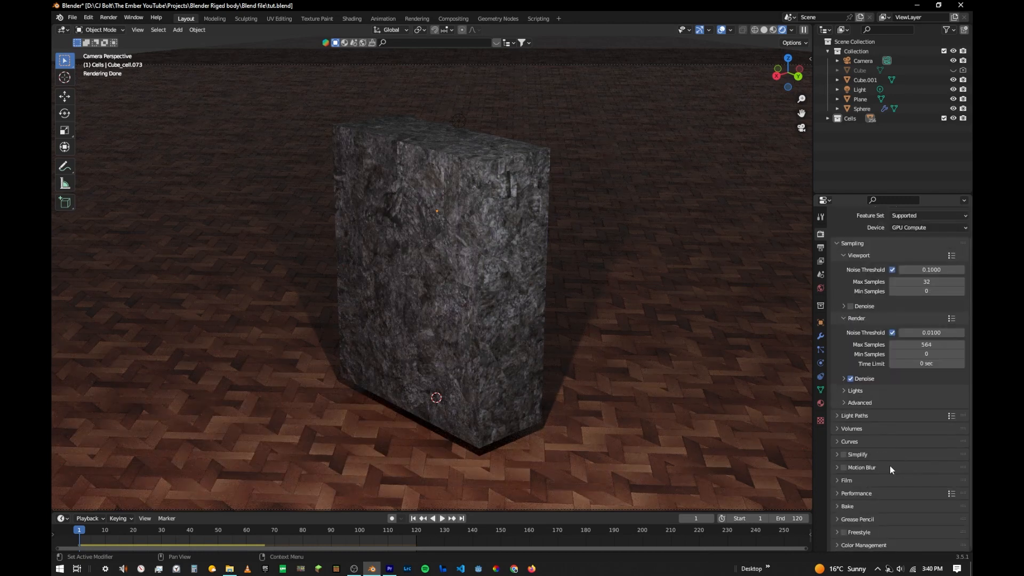
click(882, 544)
scroll(901, 451, down, 5)
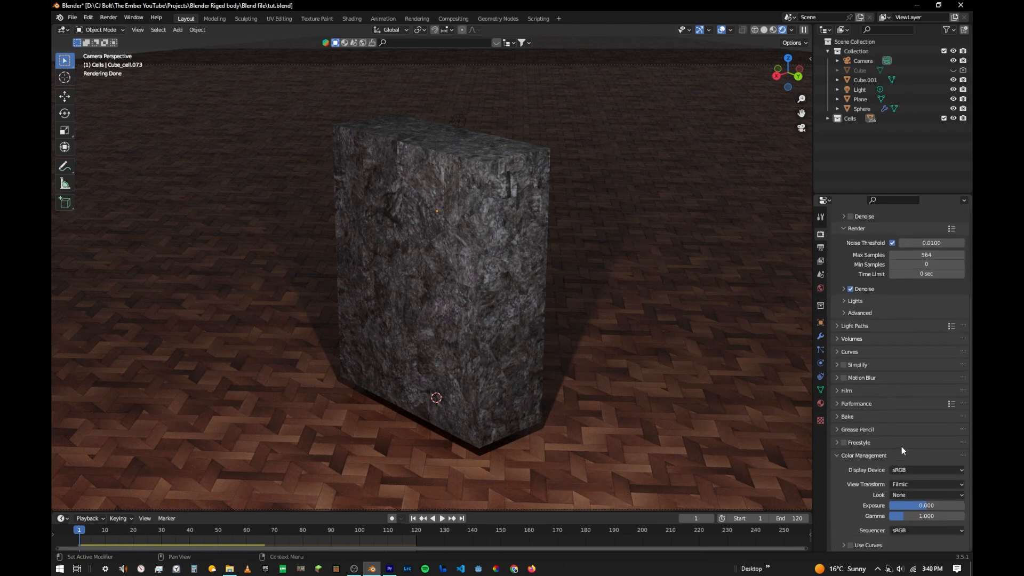
click(899, 496)
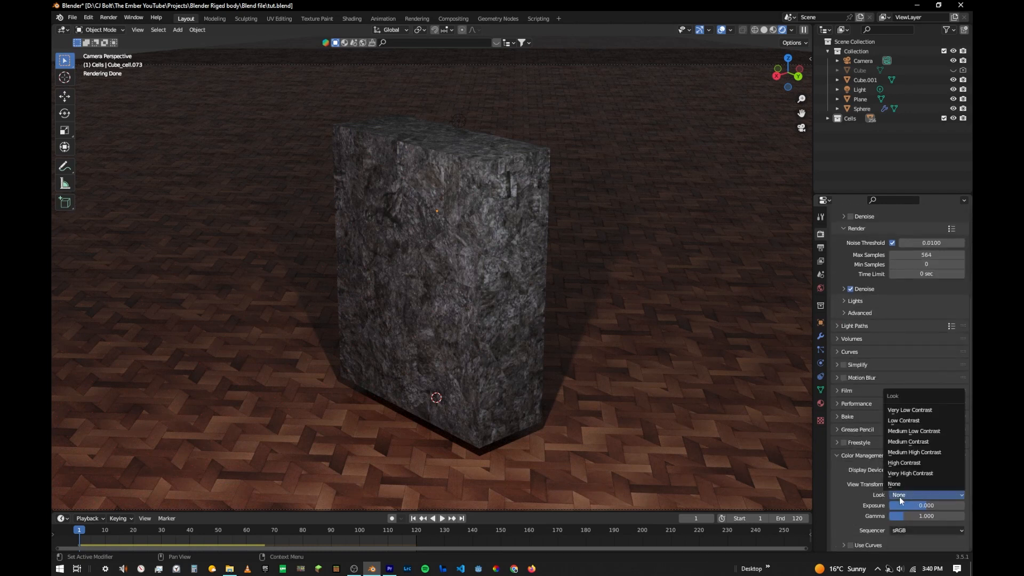
click(901, 462)
- Hide the plain box Cube.001 beside the lava sphere in the viewport
scroll(603, 348, down, 3)
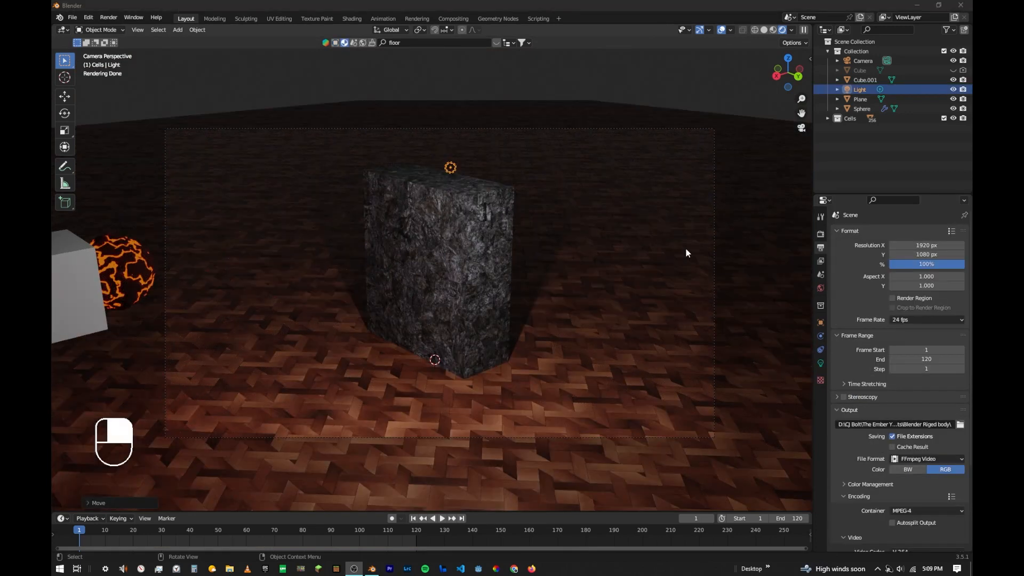
click(81, 321)
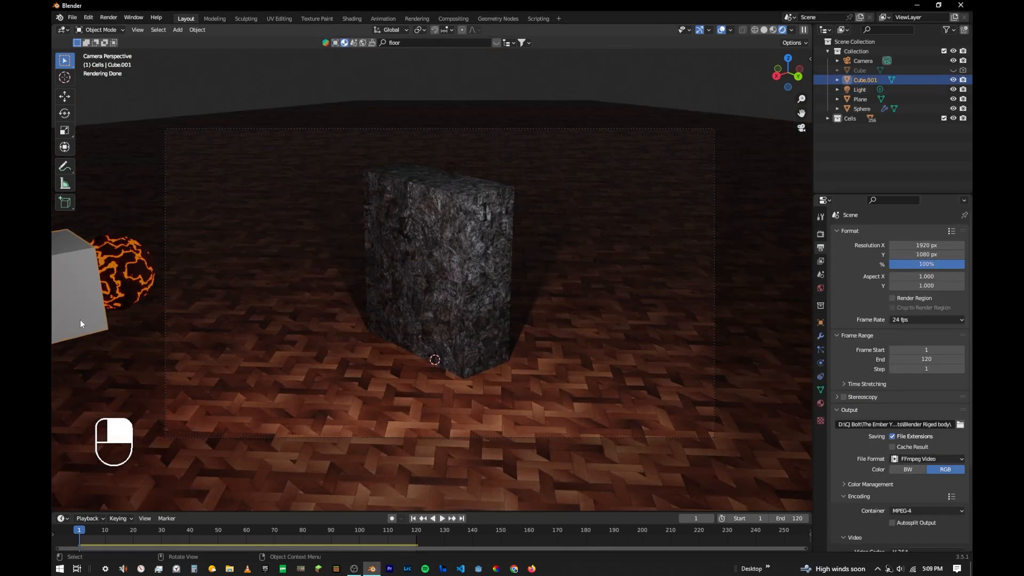
click(953, 79)
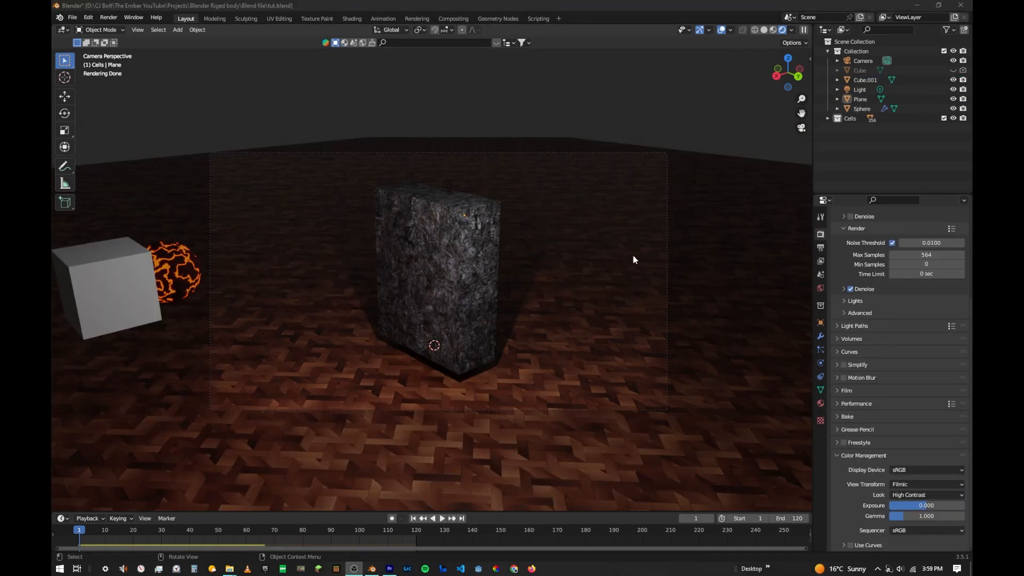
- In solid shading, extrude the entire ground plane about 2.9 m downward in Edit Mode, using the back orthographic view
click(568, 255)
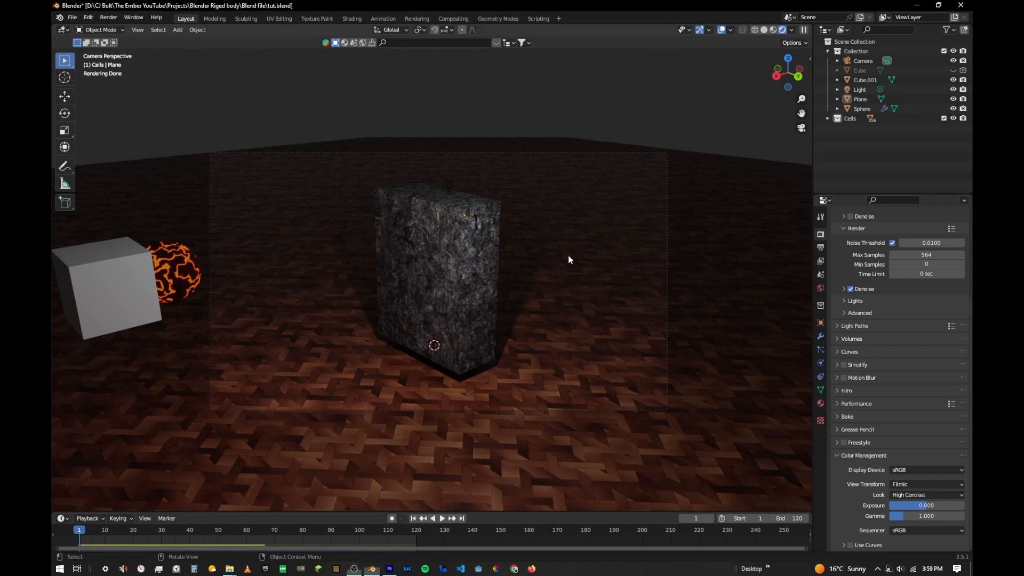
click(765, 33)
scroll(693, 201, down, 3)
middle_drag(693, 201, 597, 206)
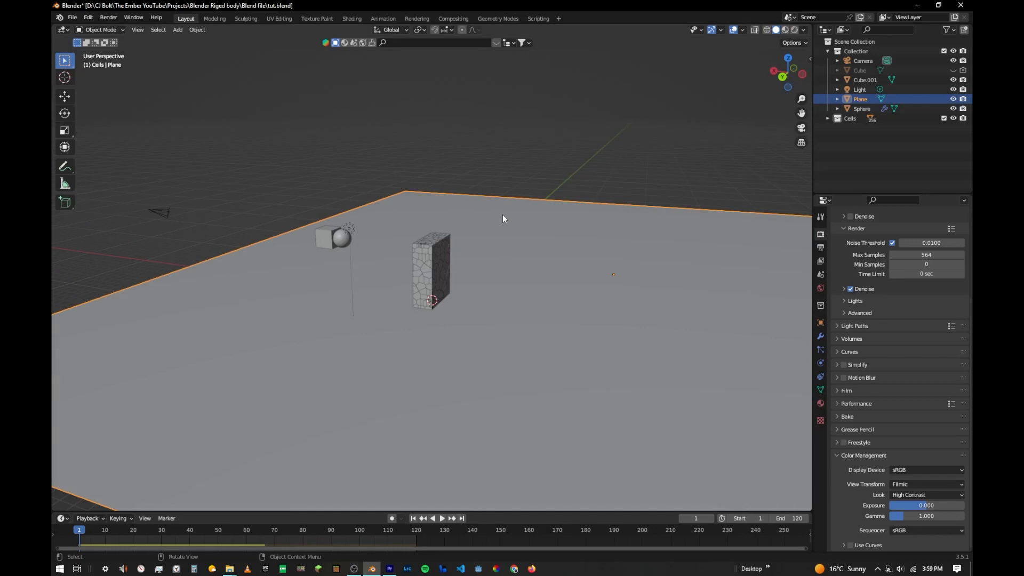
key(Tab)
middle_drag(503, 218, 538, 259)
key(a)
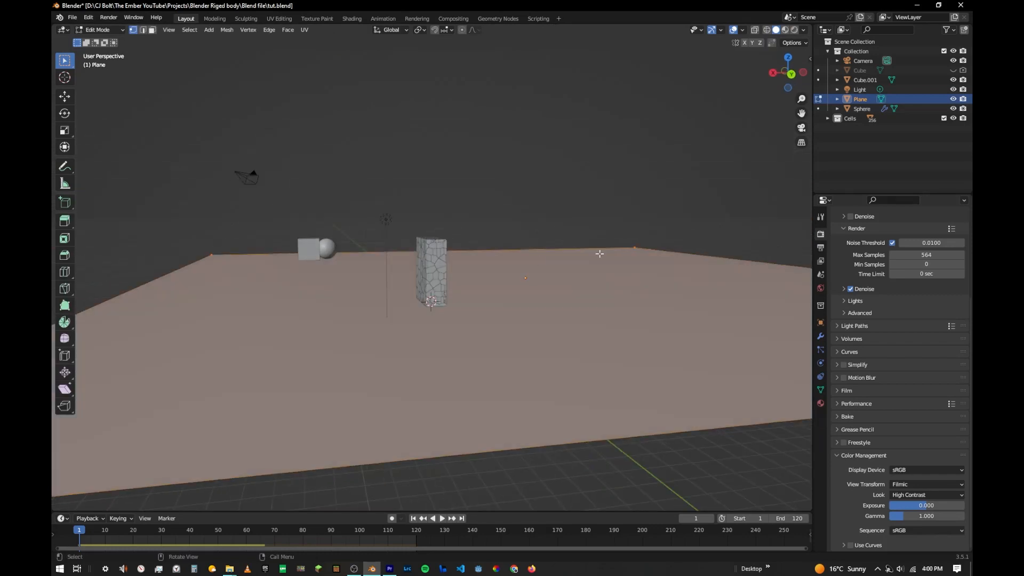
click(791, 73)
scroll(613, 186, down, 6)
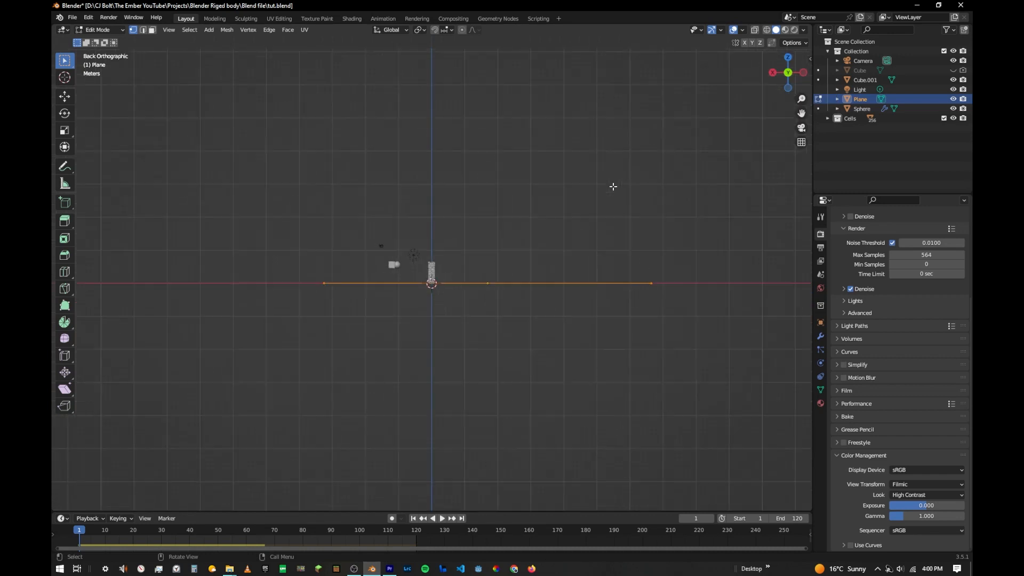
key(e)
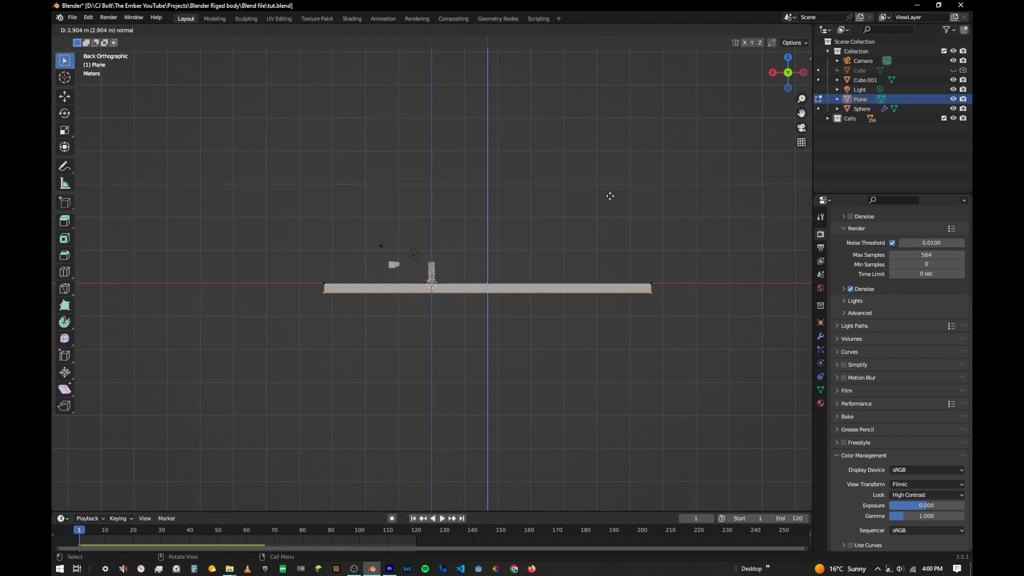
click(610, 197)
- Return the thickened floor to Object Mode, inspect it from an angle and show the scene in rendered shading
middle_drag(609, 208, 568, 200)
key(Tab)
scroll(479, 201, up, 3)
mouse_move(479, 201)
middle_down()
mouse_move(522, 209)
mouse_move(482, 213)
middle_up()
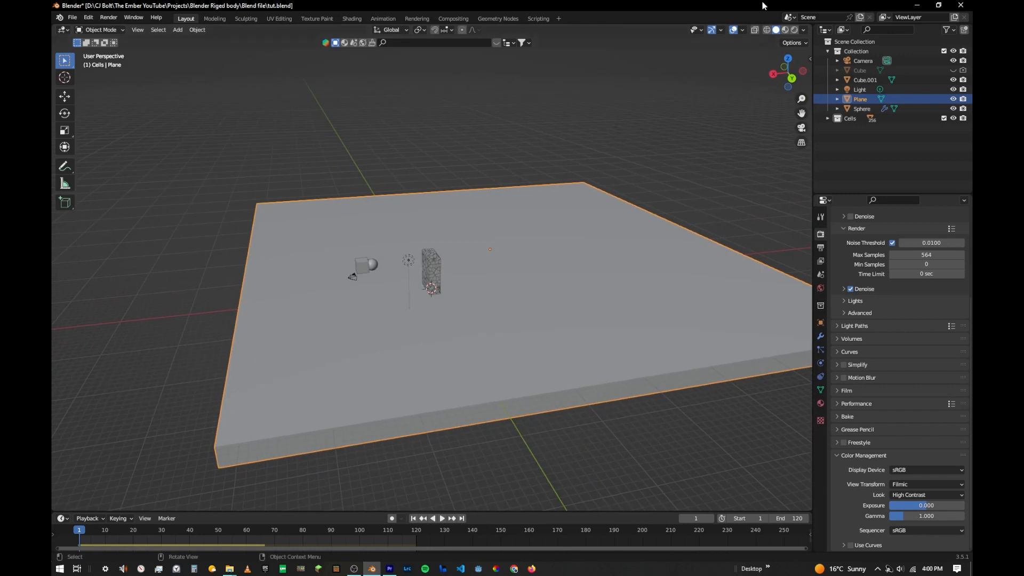
click(795, 30)
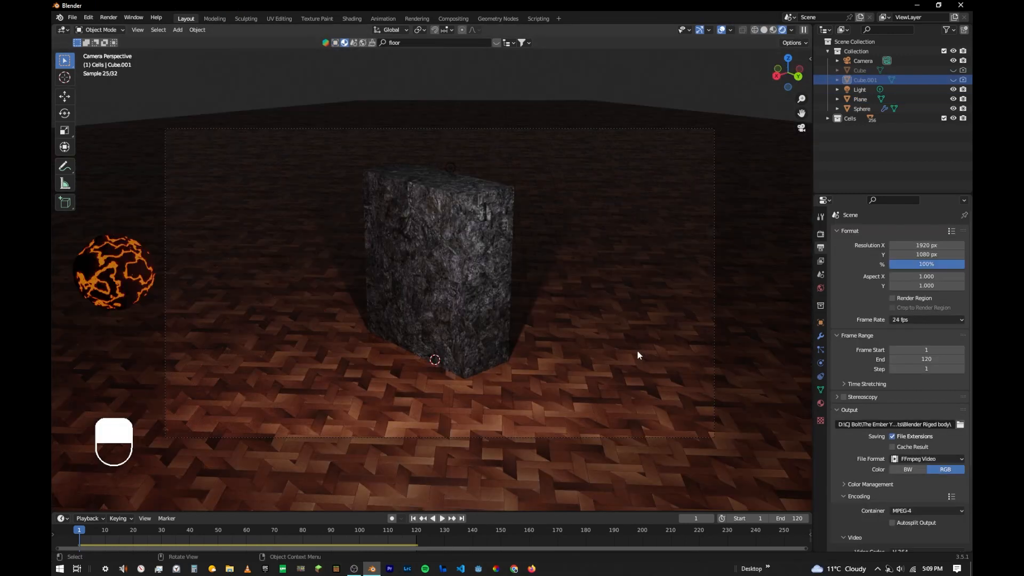
- Save the project as tut.blend and start rendering the animation
key(ctrl+s)
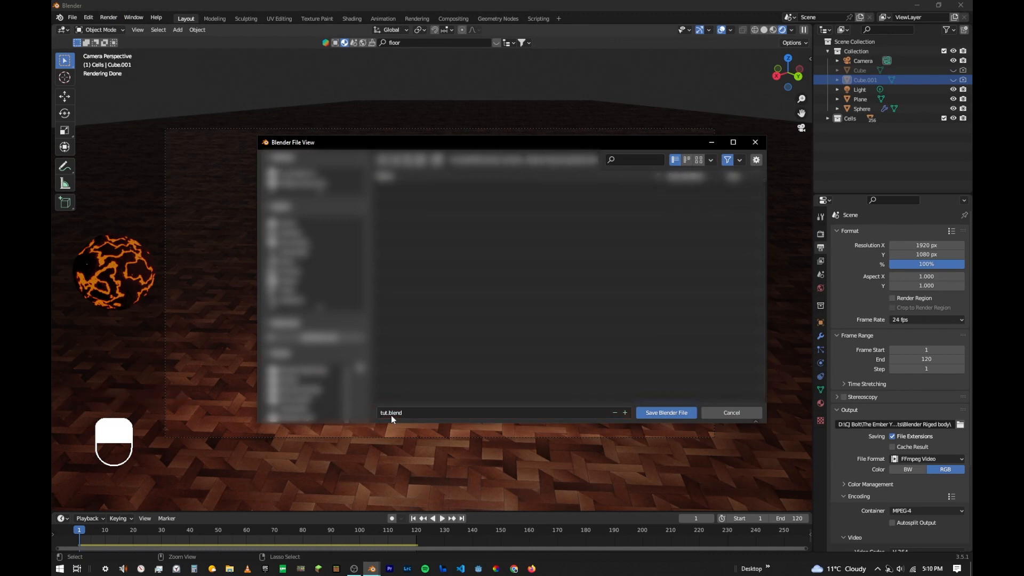
key(Return)
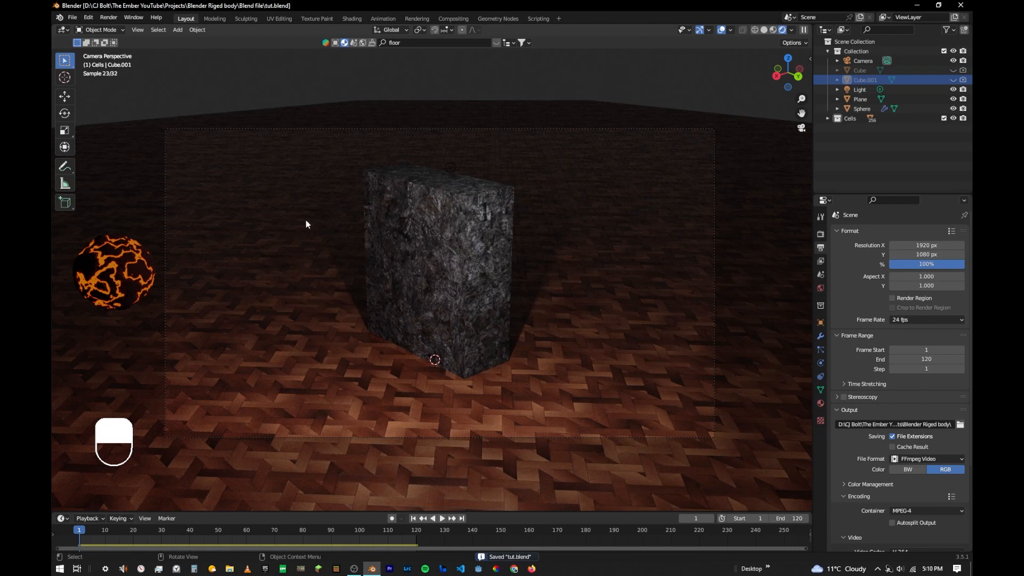
click(111, 18)
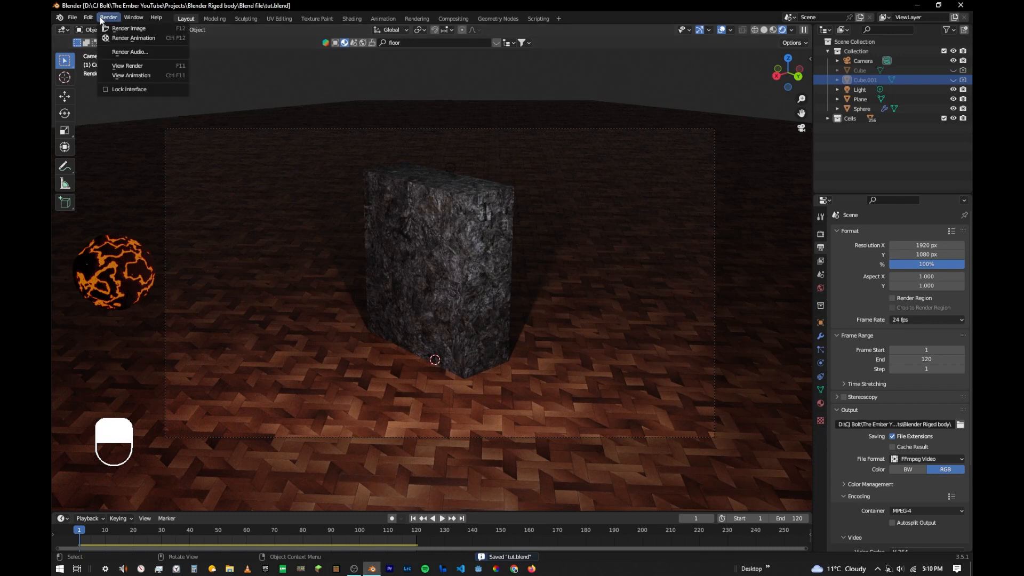
click(133, 39)
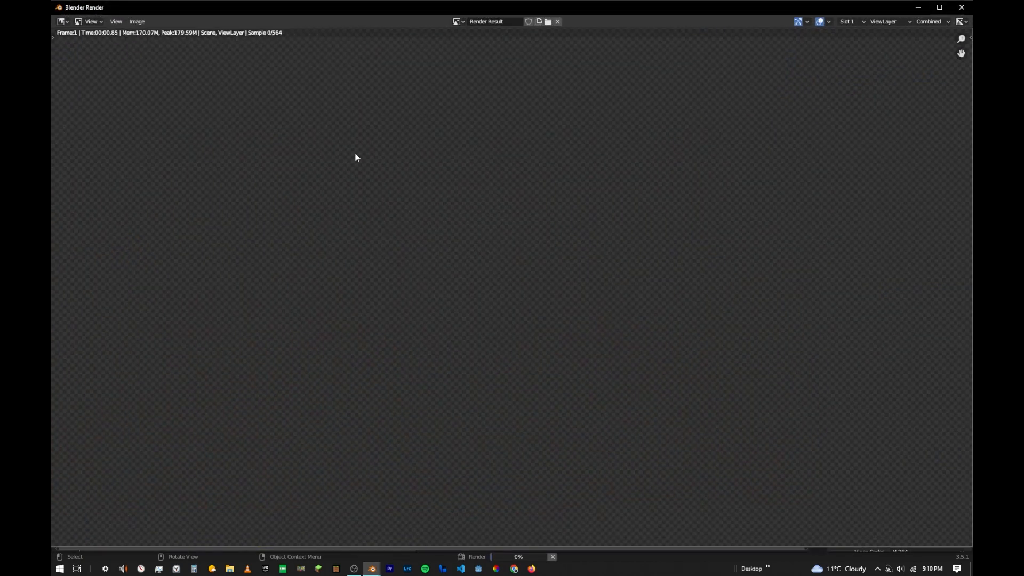